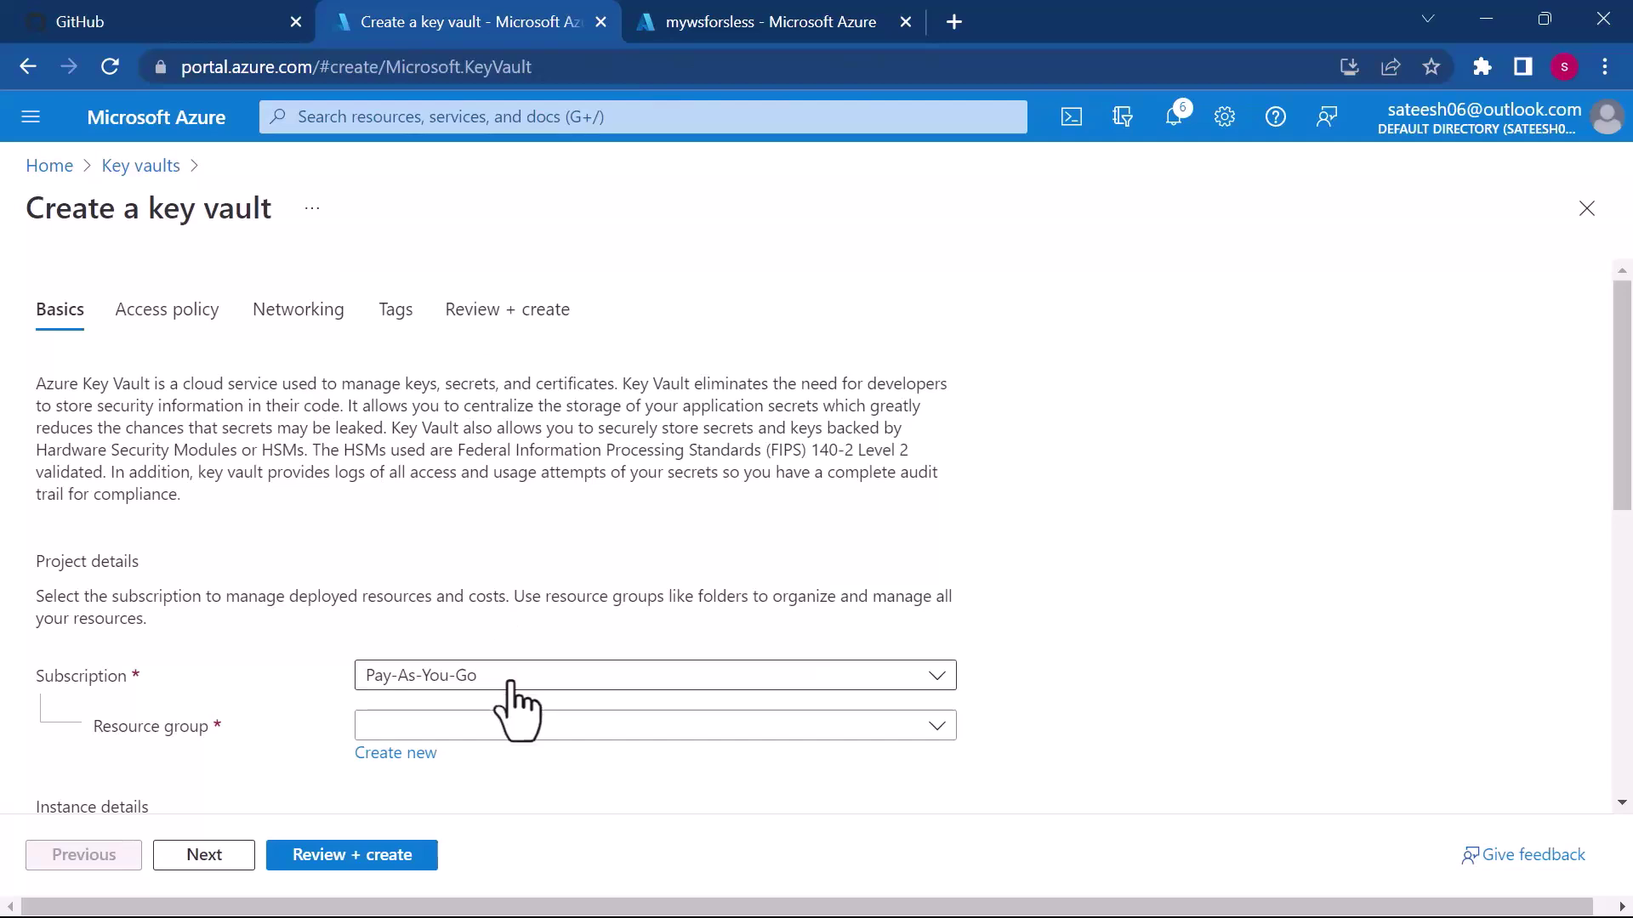
# Assign the new key vault to the Visual Studio Enterprise Subscription and the demo resource group.
pyautogui.scroll(-3, 511, 683)
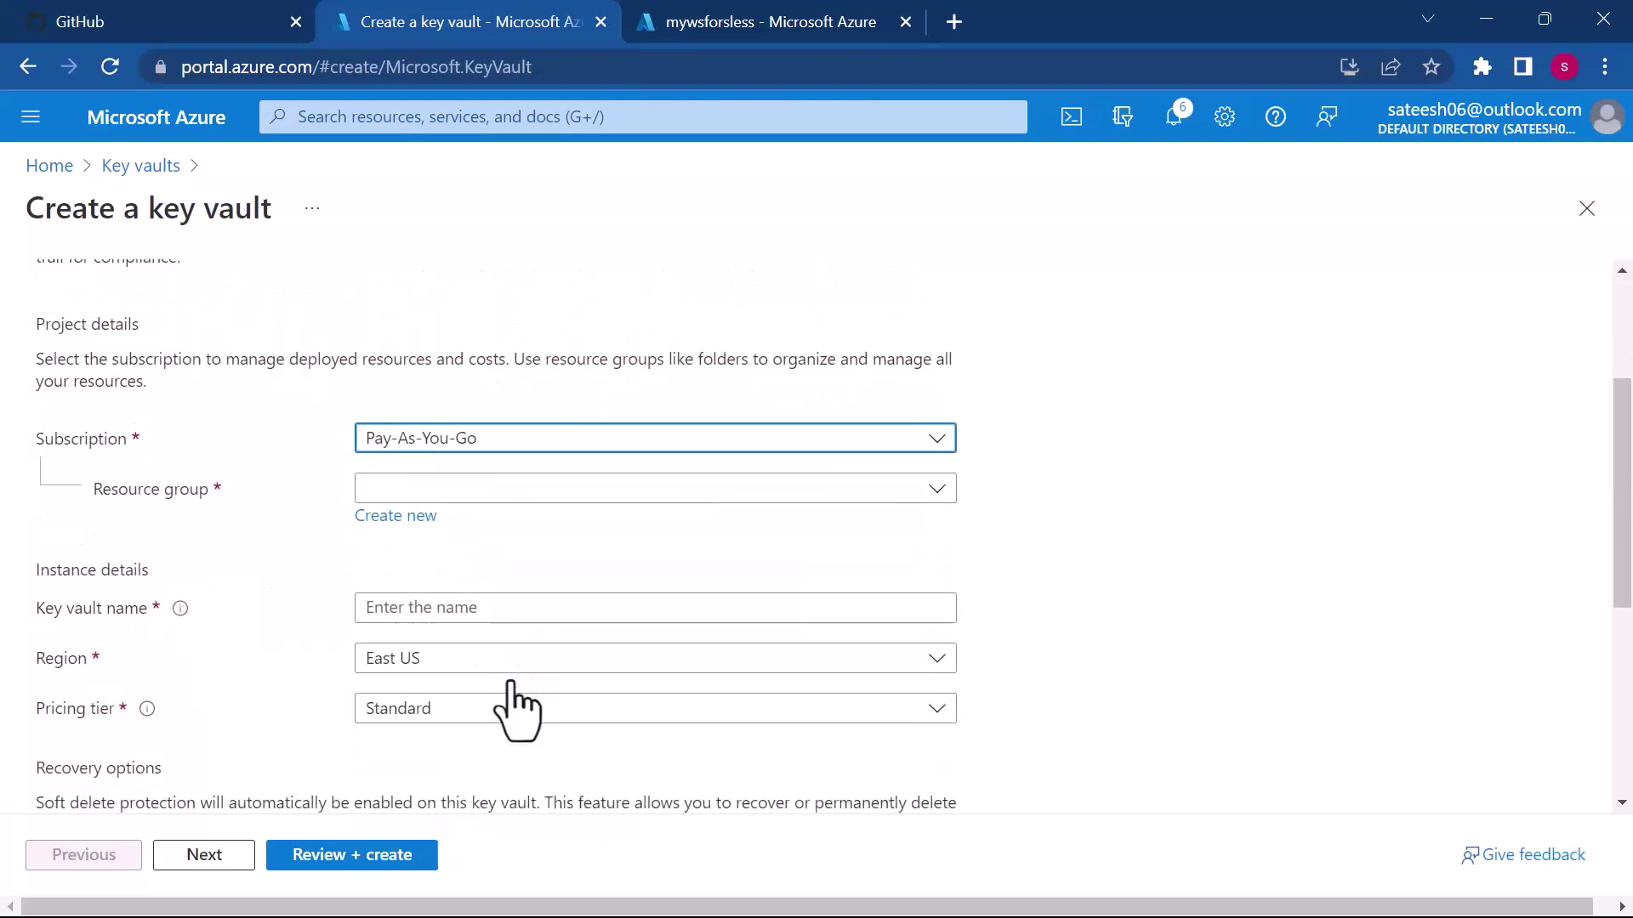
pyautogui.click(518, 440)
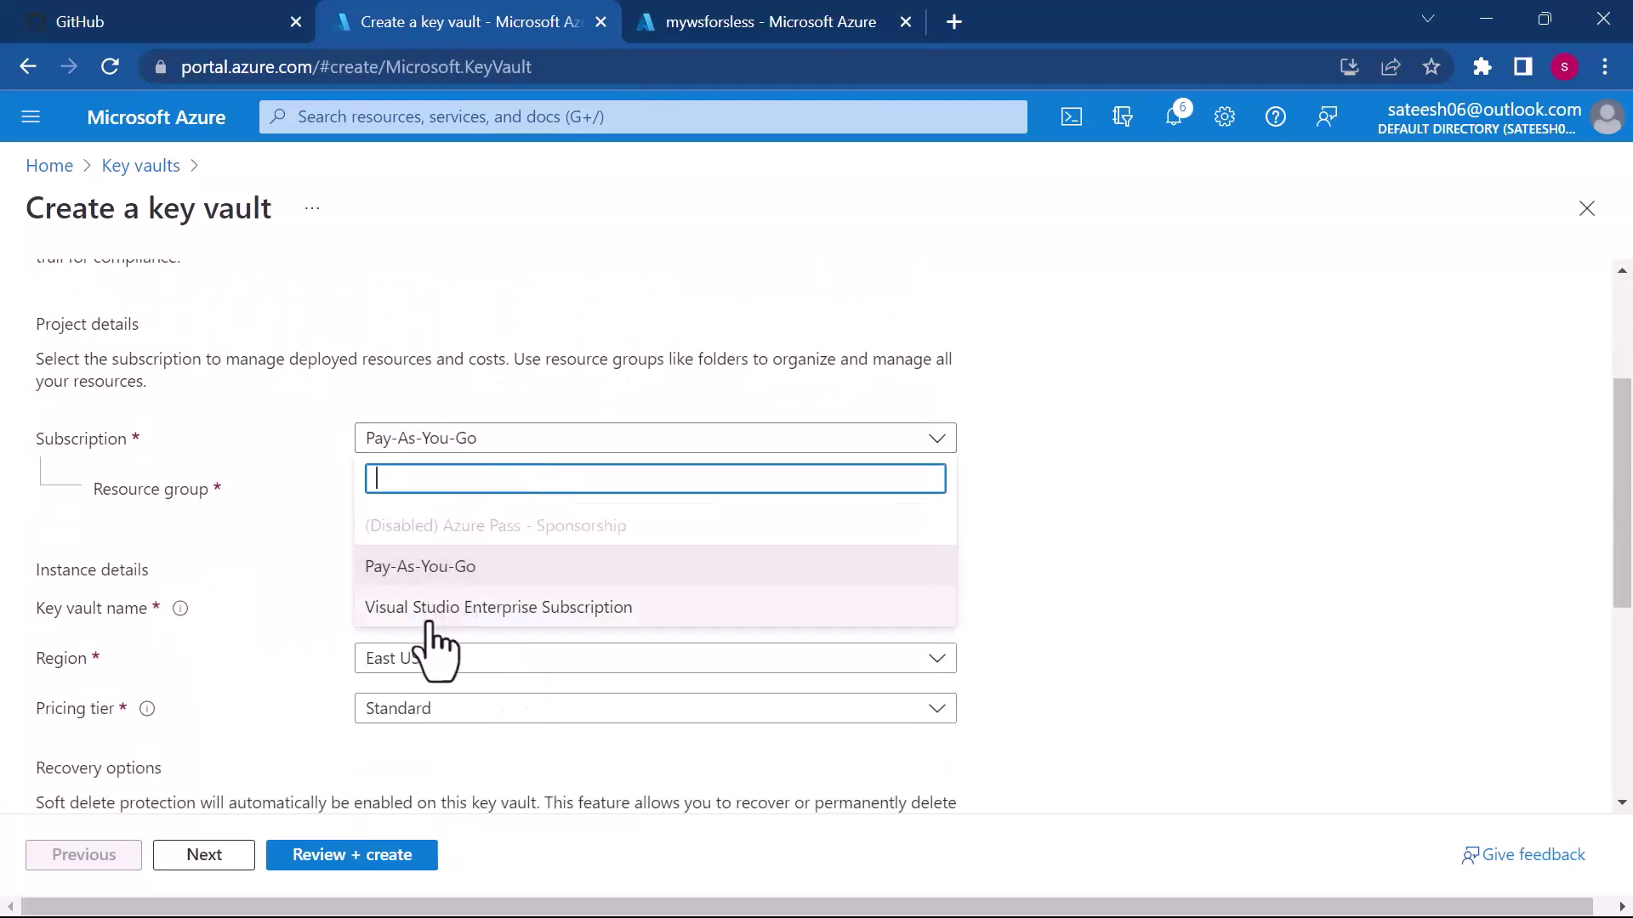
pyautogui.click(482, 607)
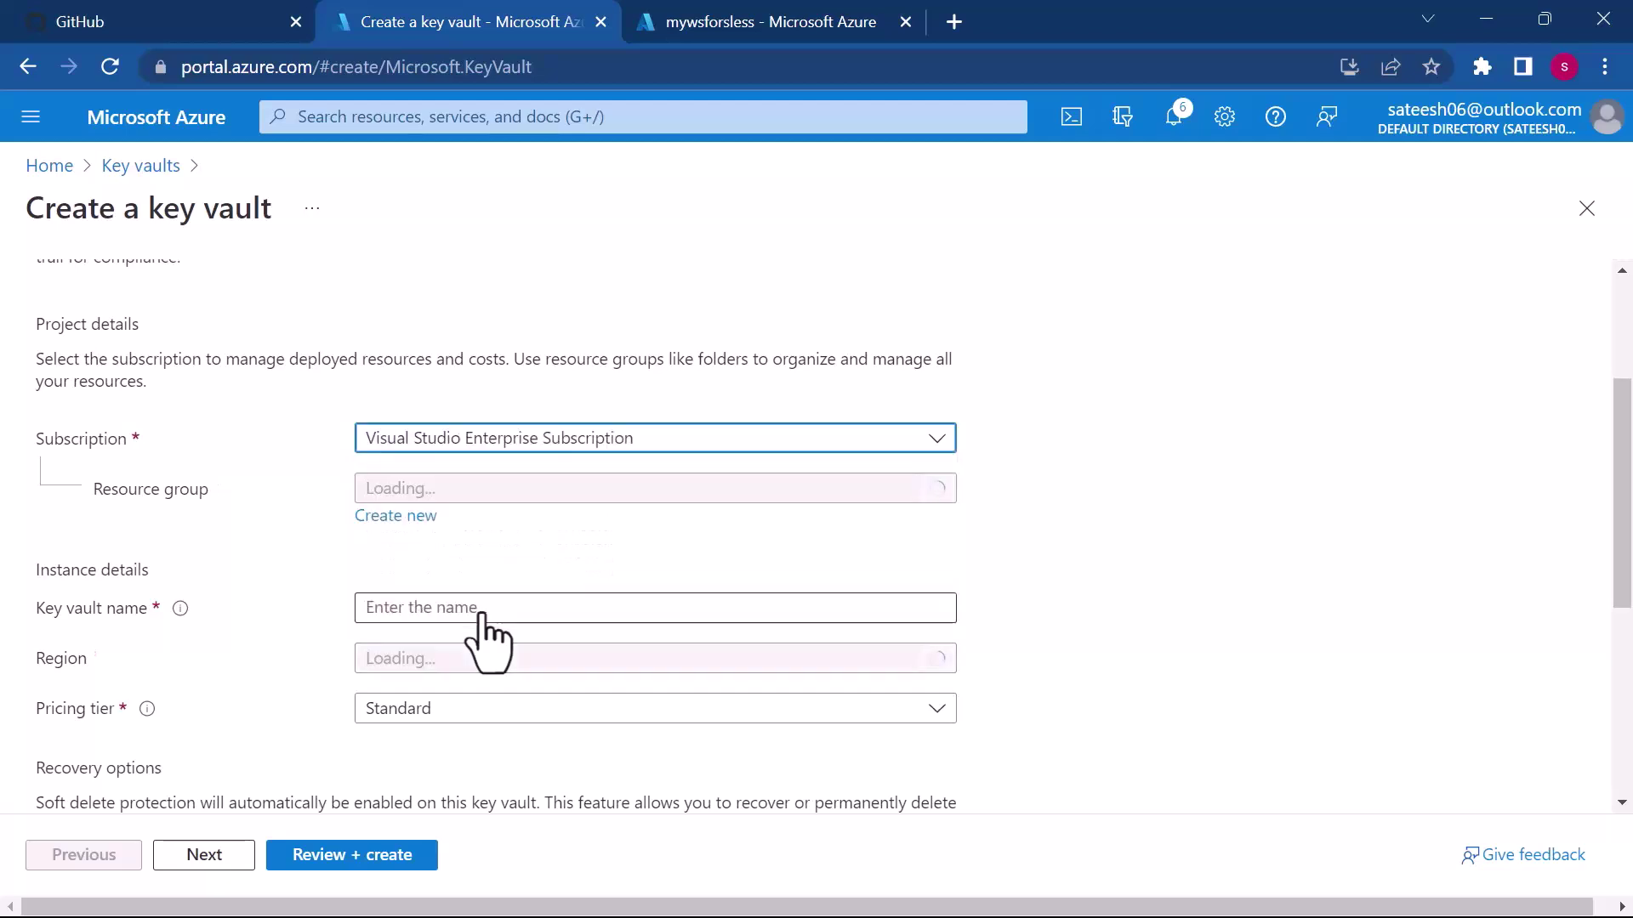
pyautogui.click(674, 496)
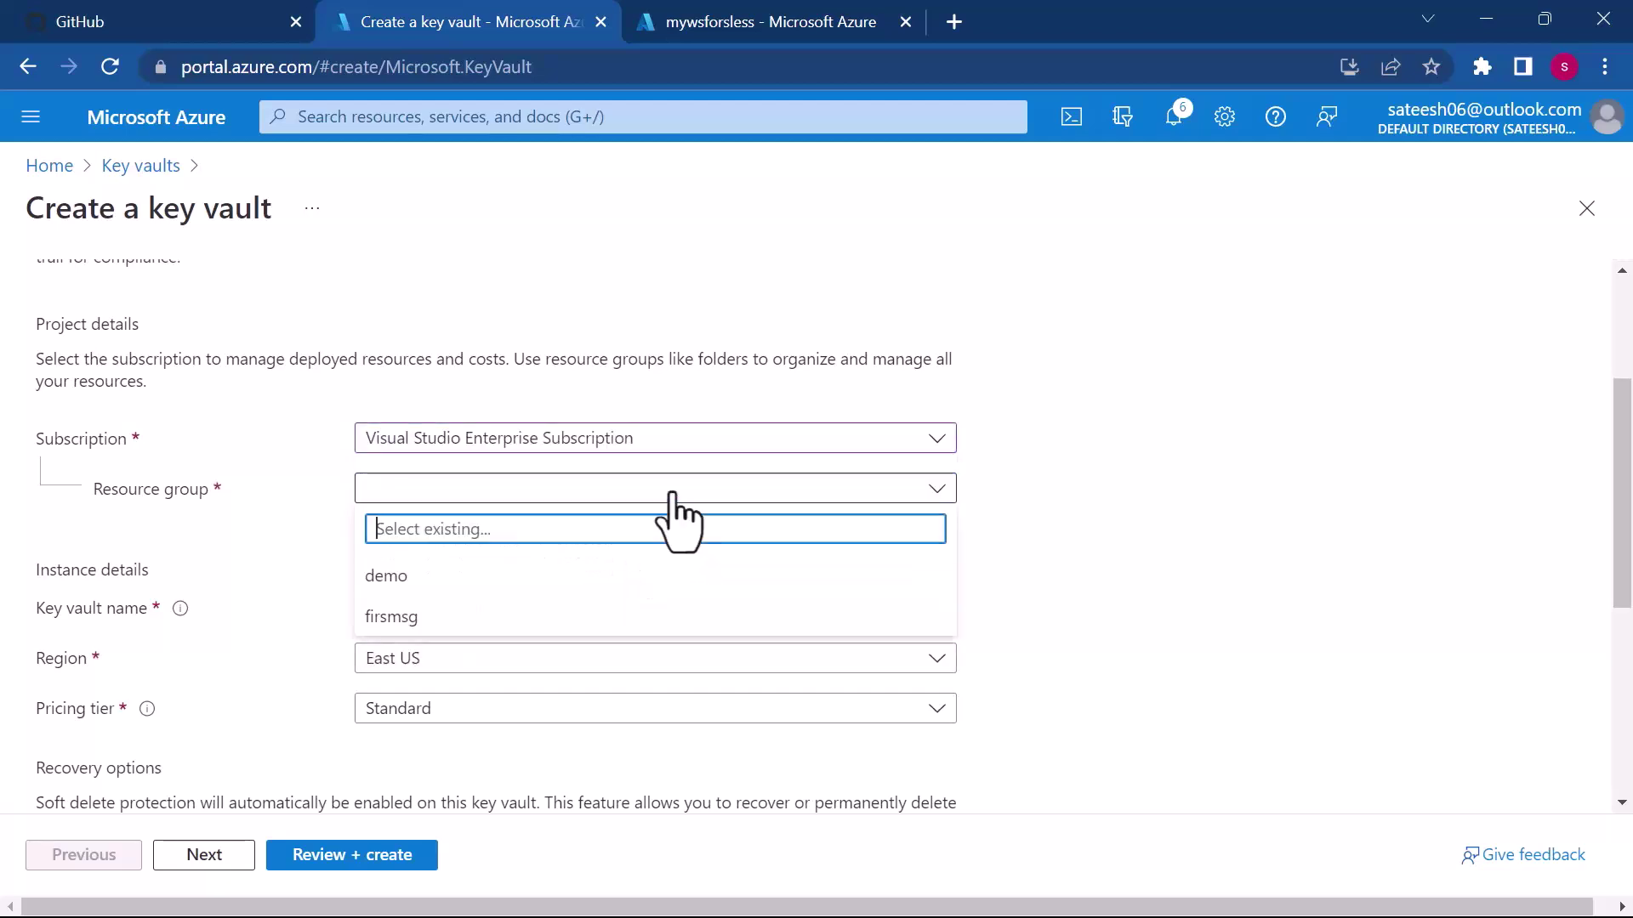
pyautogui.click(377, 576)
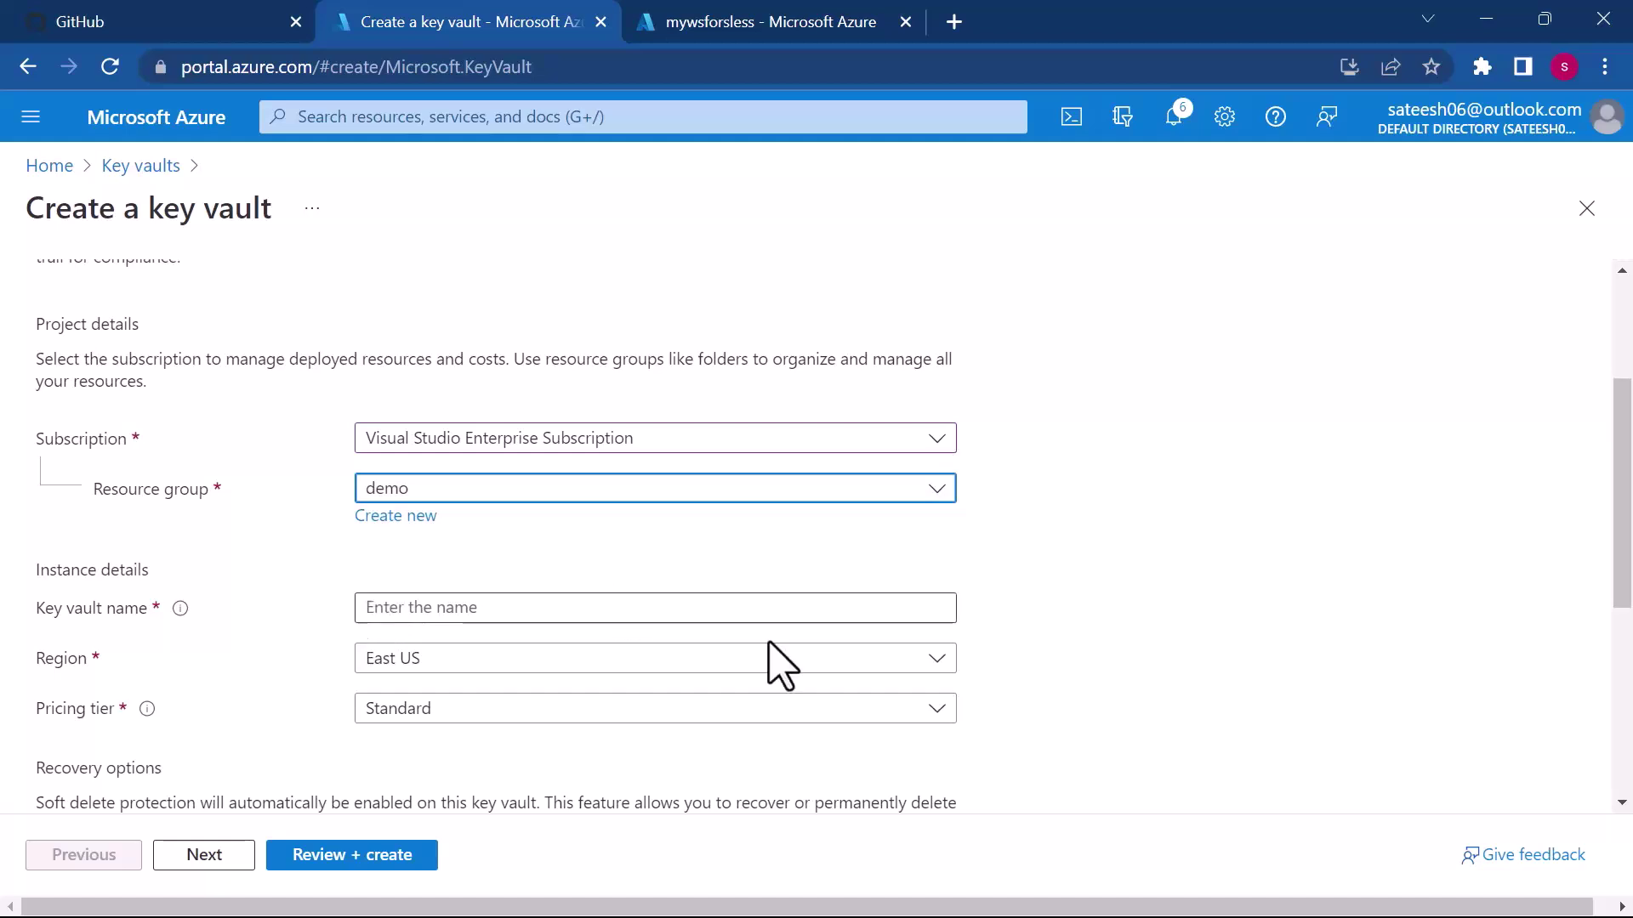
# Name the key vault mykeyfordemo, keep the East US region and Standard pricing tier, and create it.
pyautogui.scroll(-2, 842, 685)
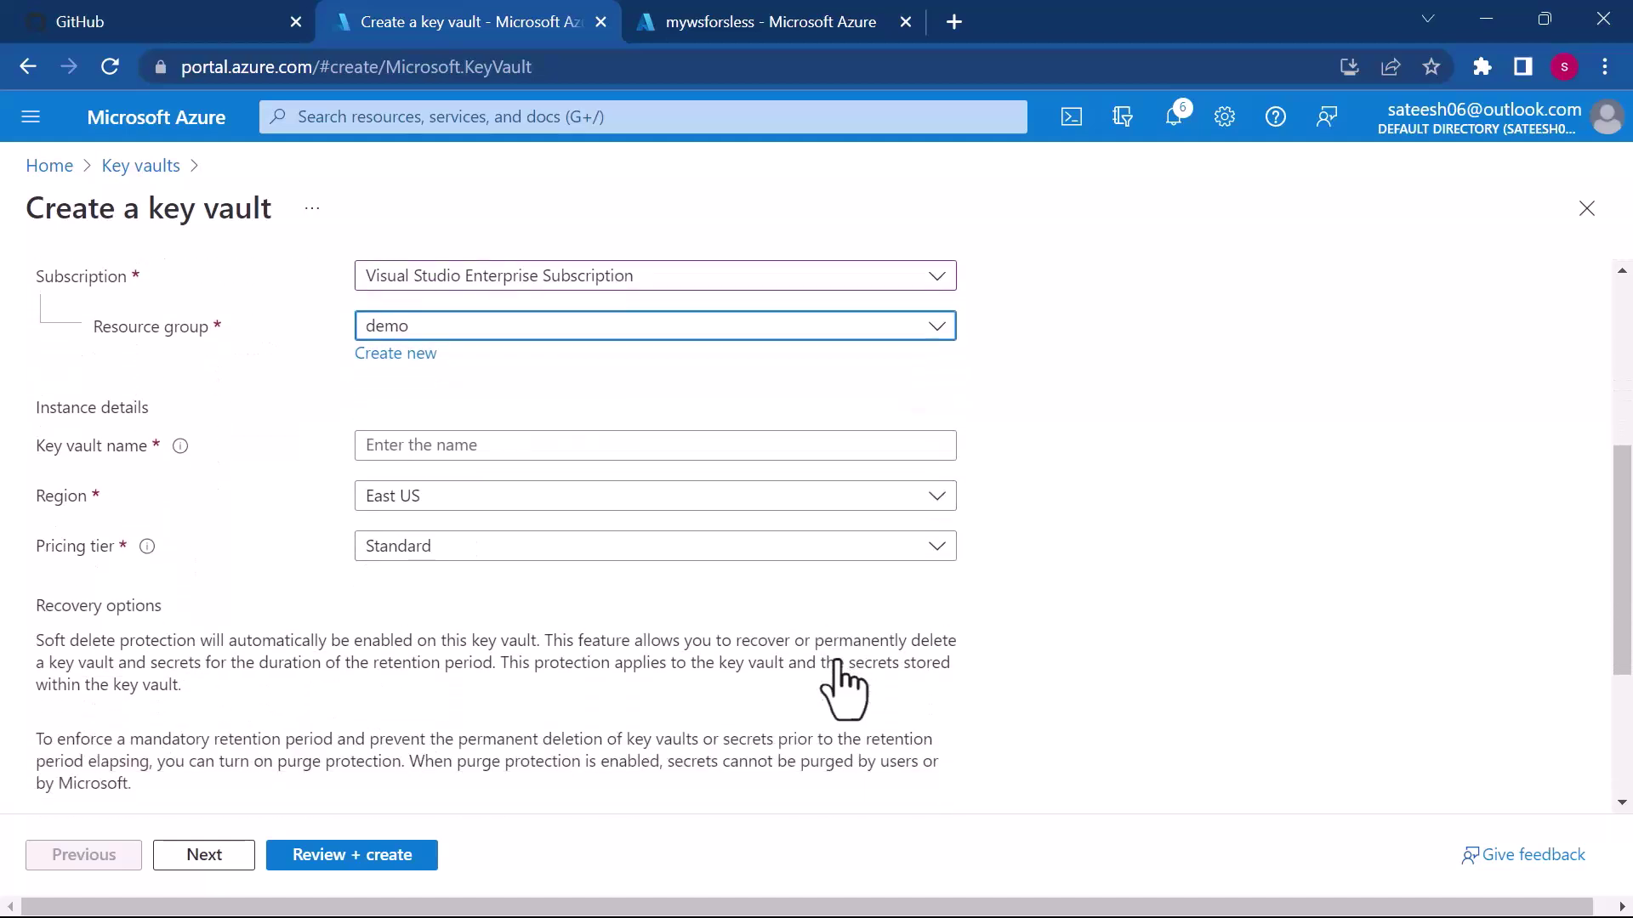
pyautogui.click(546, 443)
pyautogui.write('mykeyfordemo')
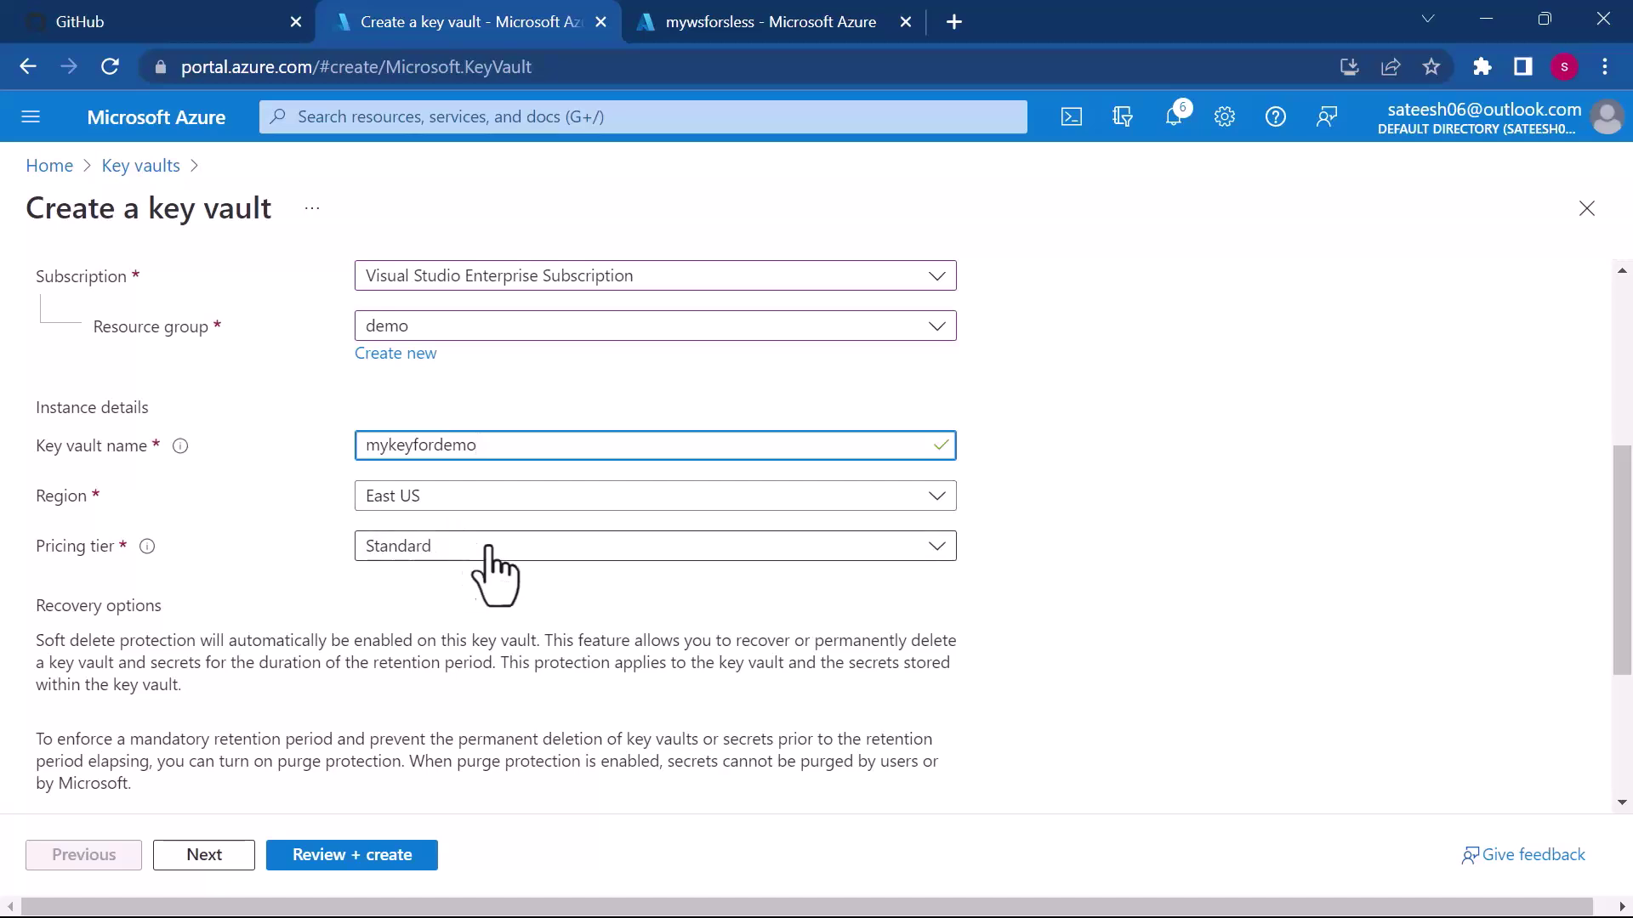
pyautogui.click(340, 856)
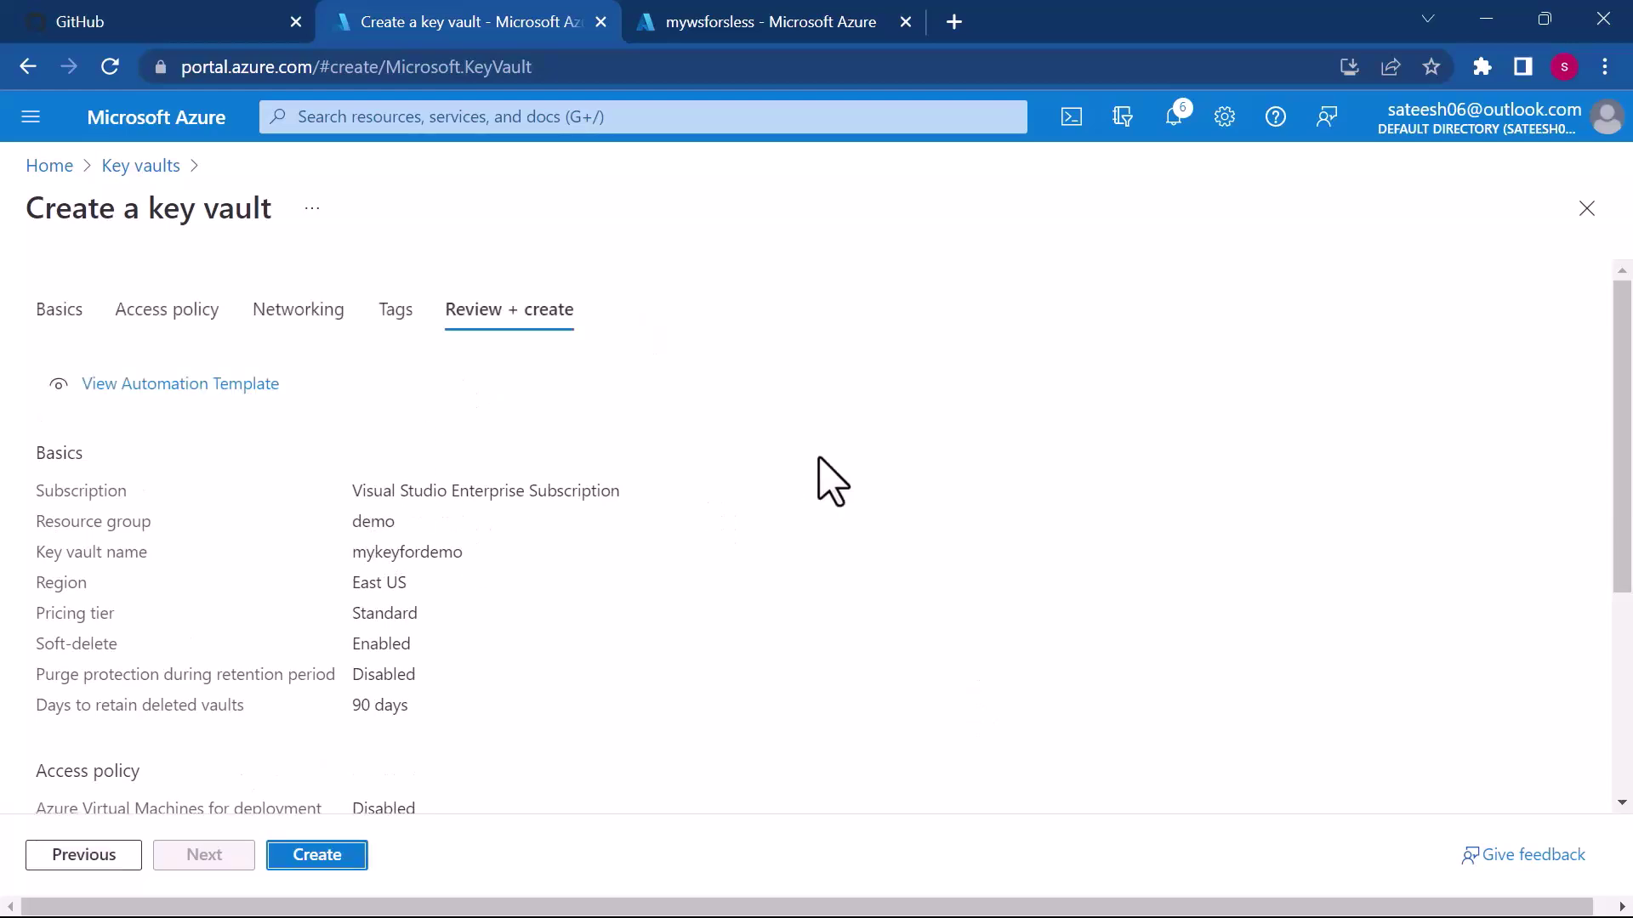
pyautogui.click(317, 854)
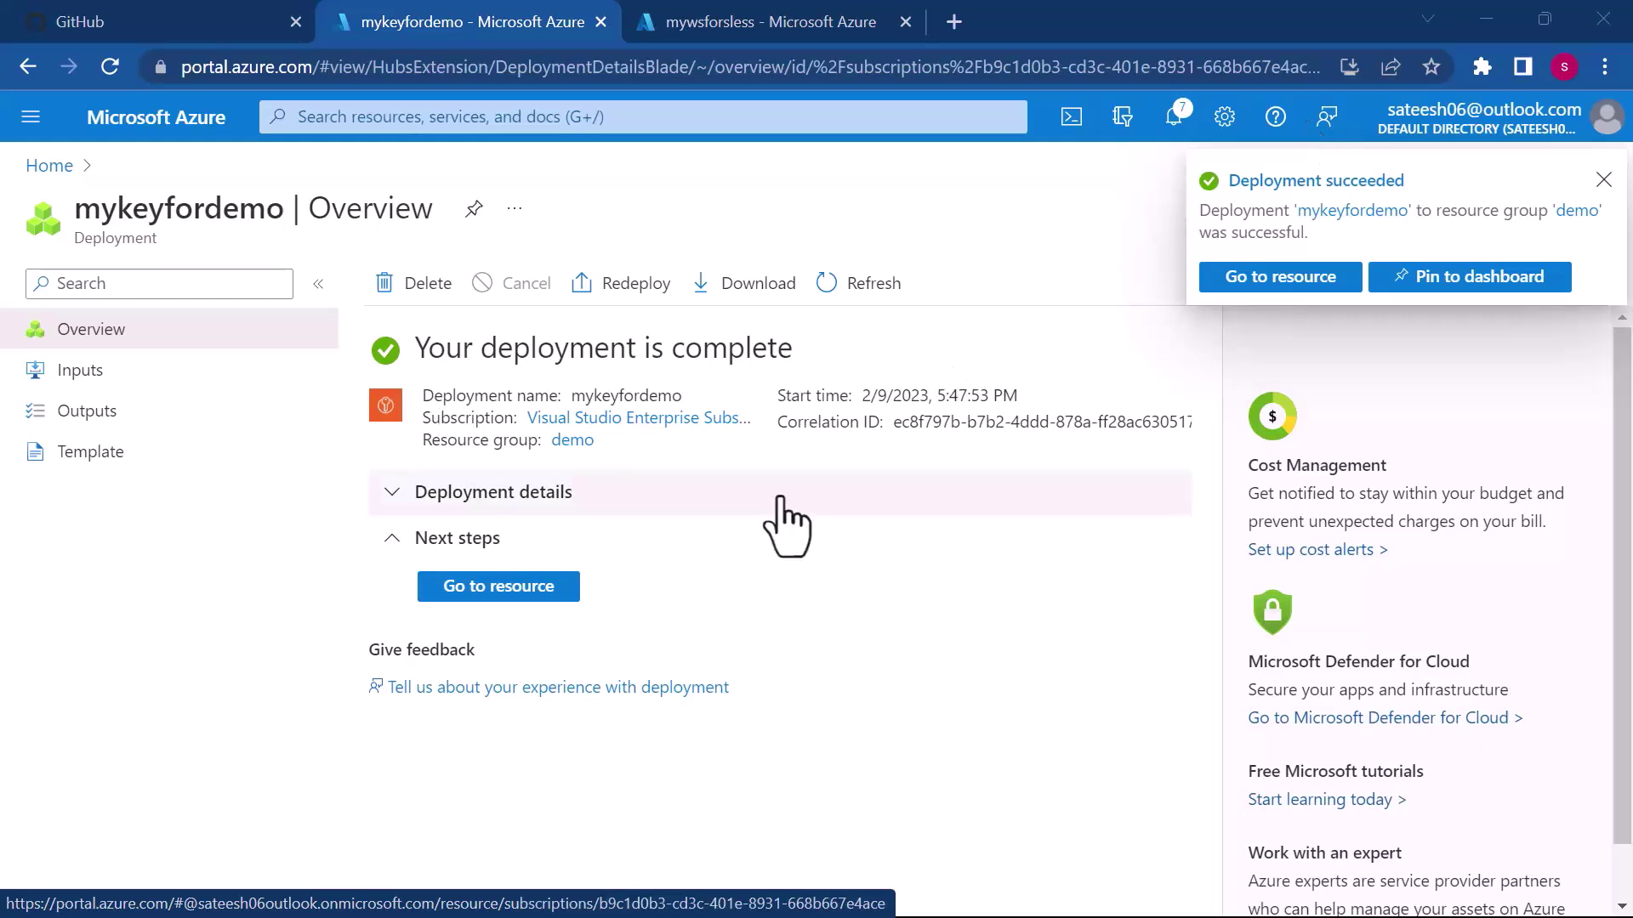
# Open the deployed mykeyfordemo key vault and review its overview details, including the vault URI and directory ID.
pyautogui.click(528, 593)
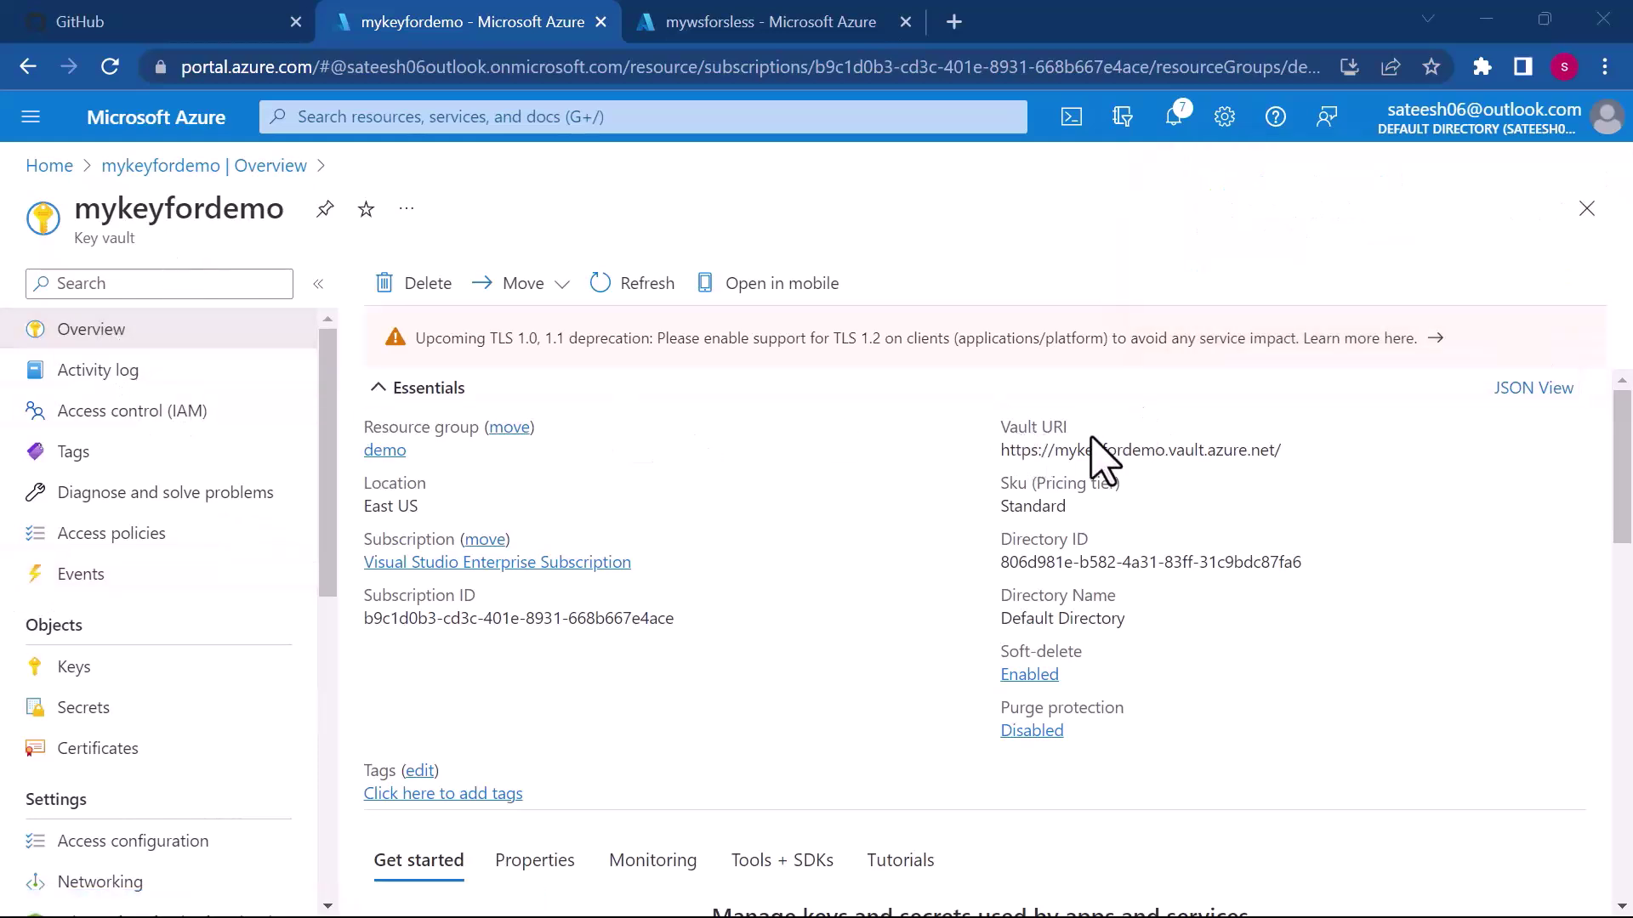
pyautogui.moveTo(1079, 445)
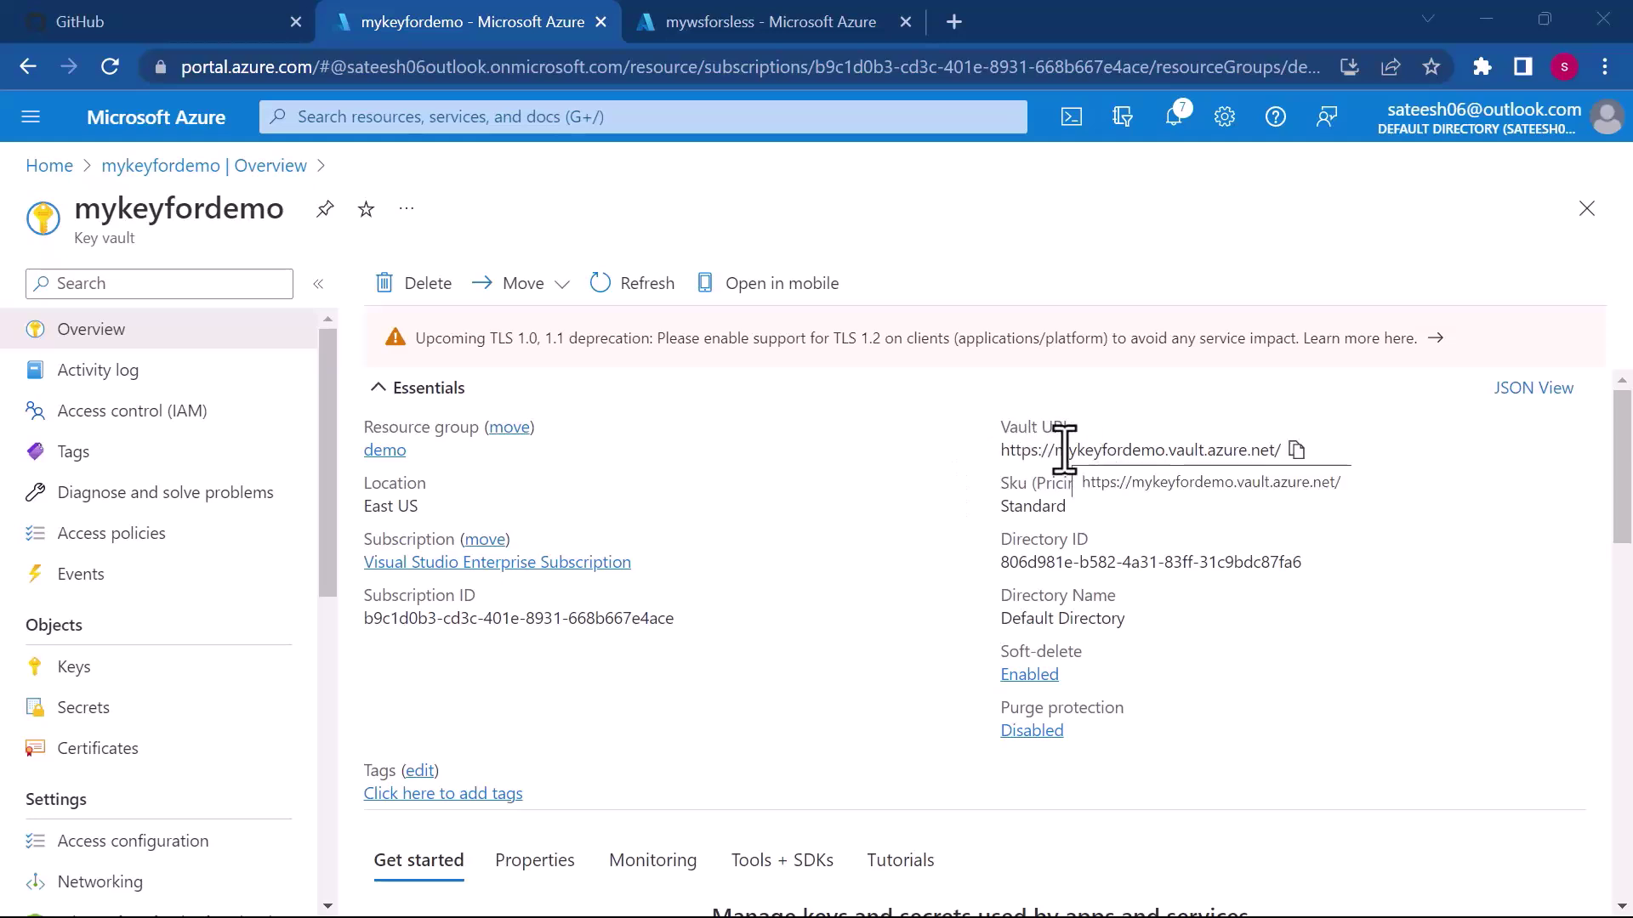
pyautogui.moveTo(1094, 558)
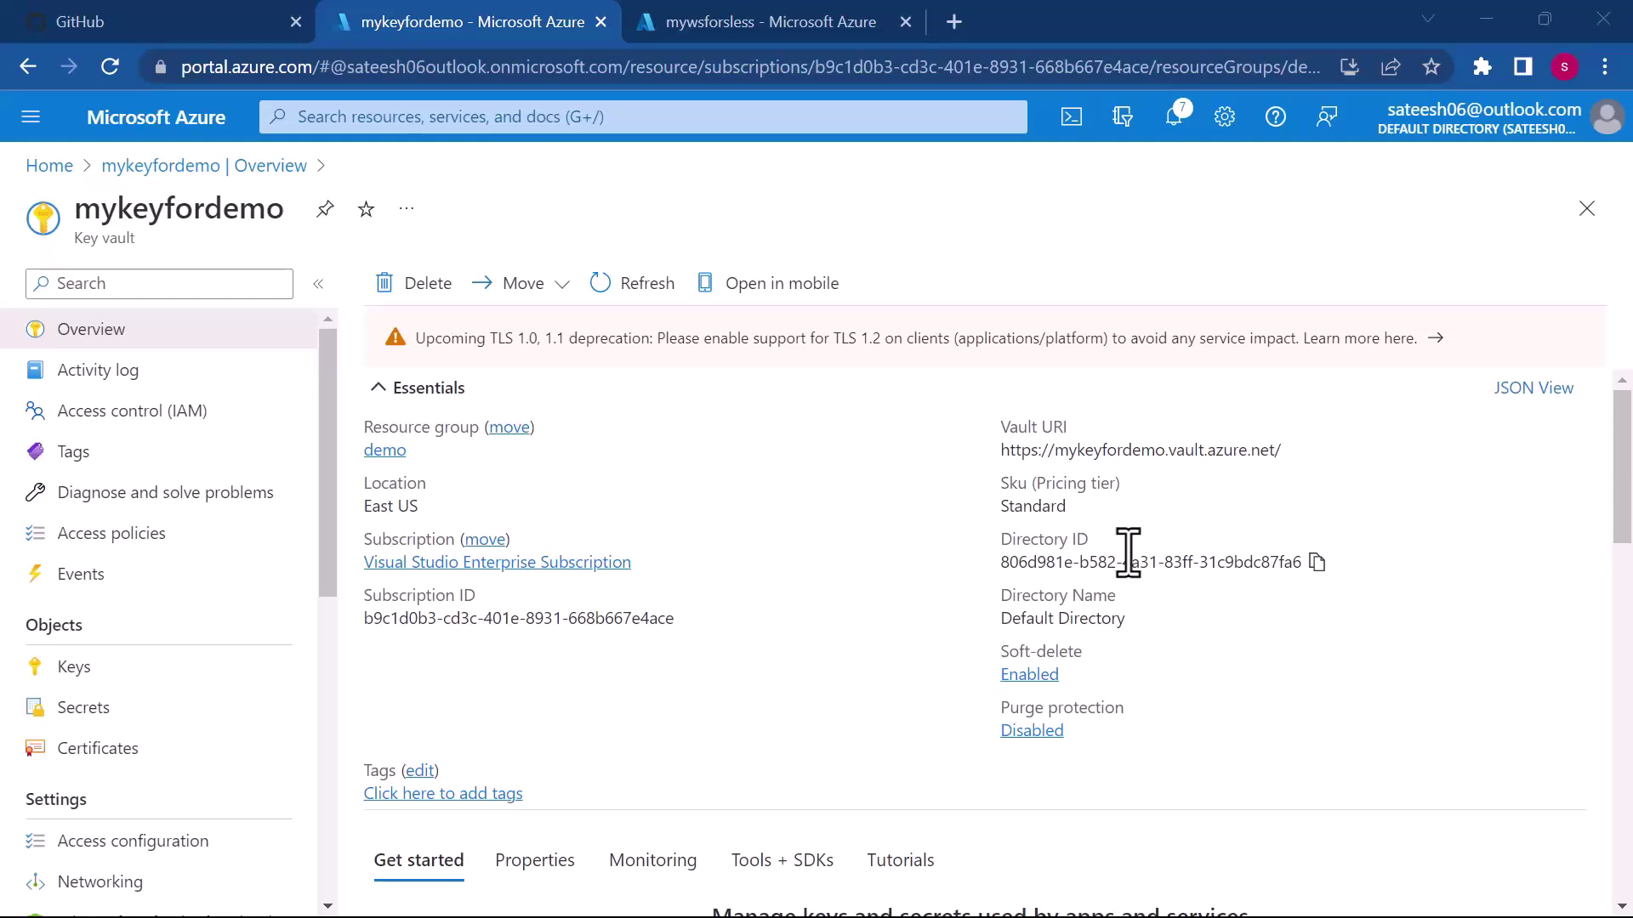
pyautogui.moveTo(445, 610)
pyautogui.scroll(-3, 1256, 691)
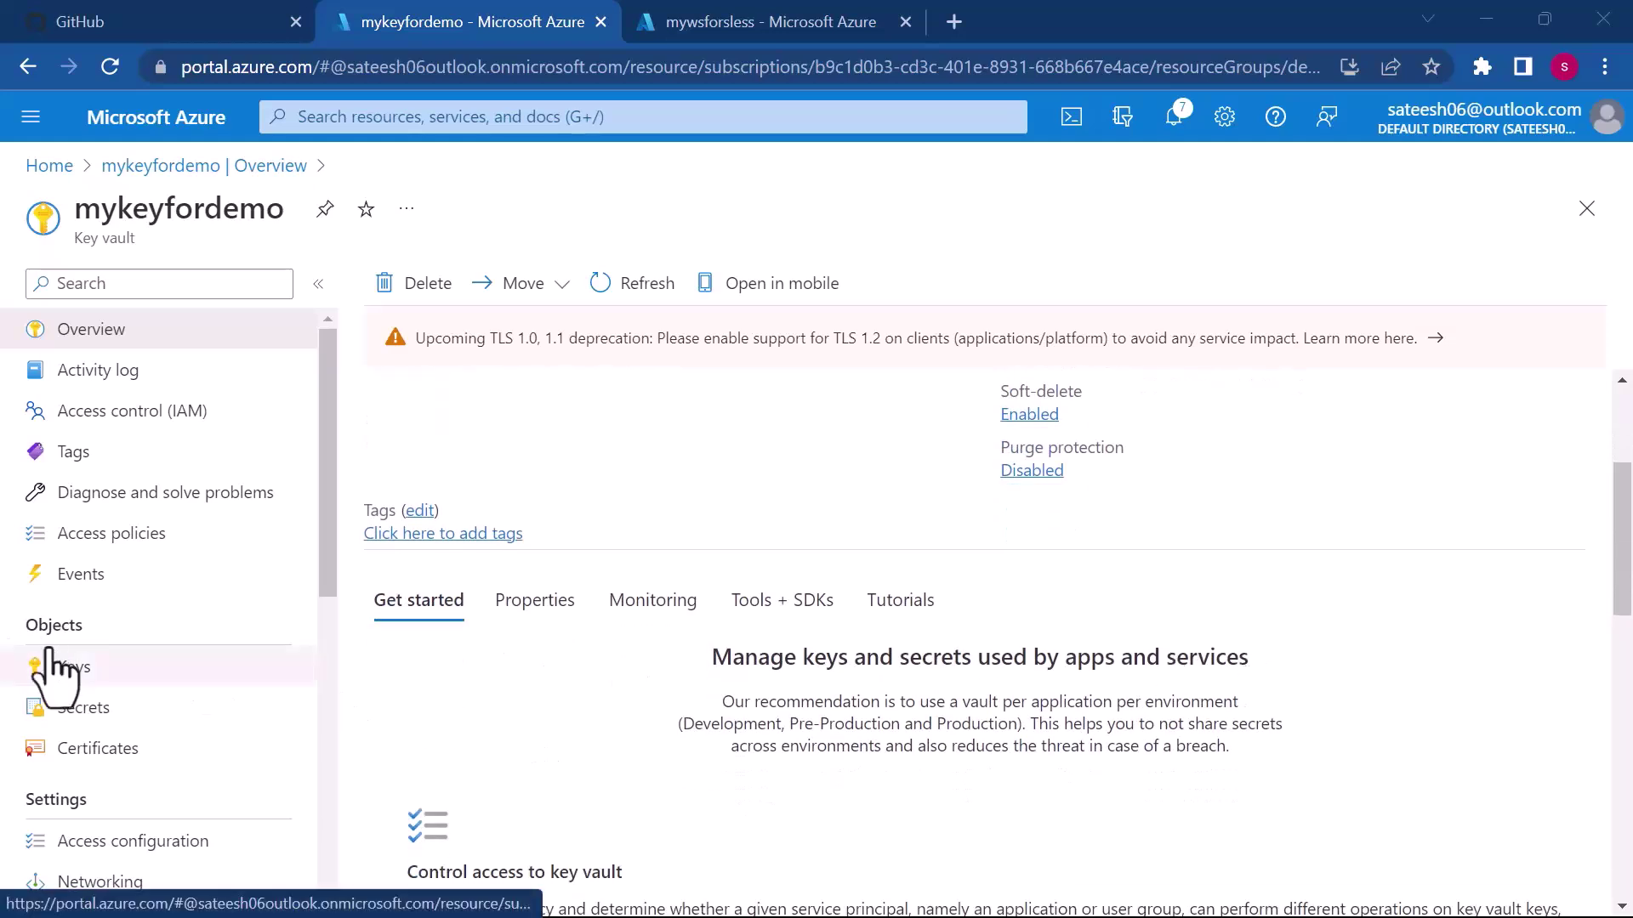
pyautogui.scroll(-1, 69, 748)
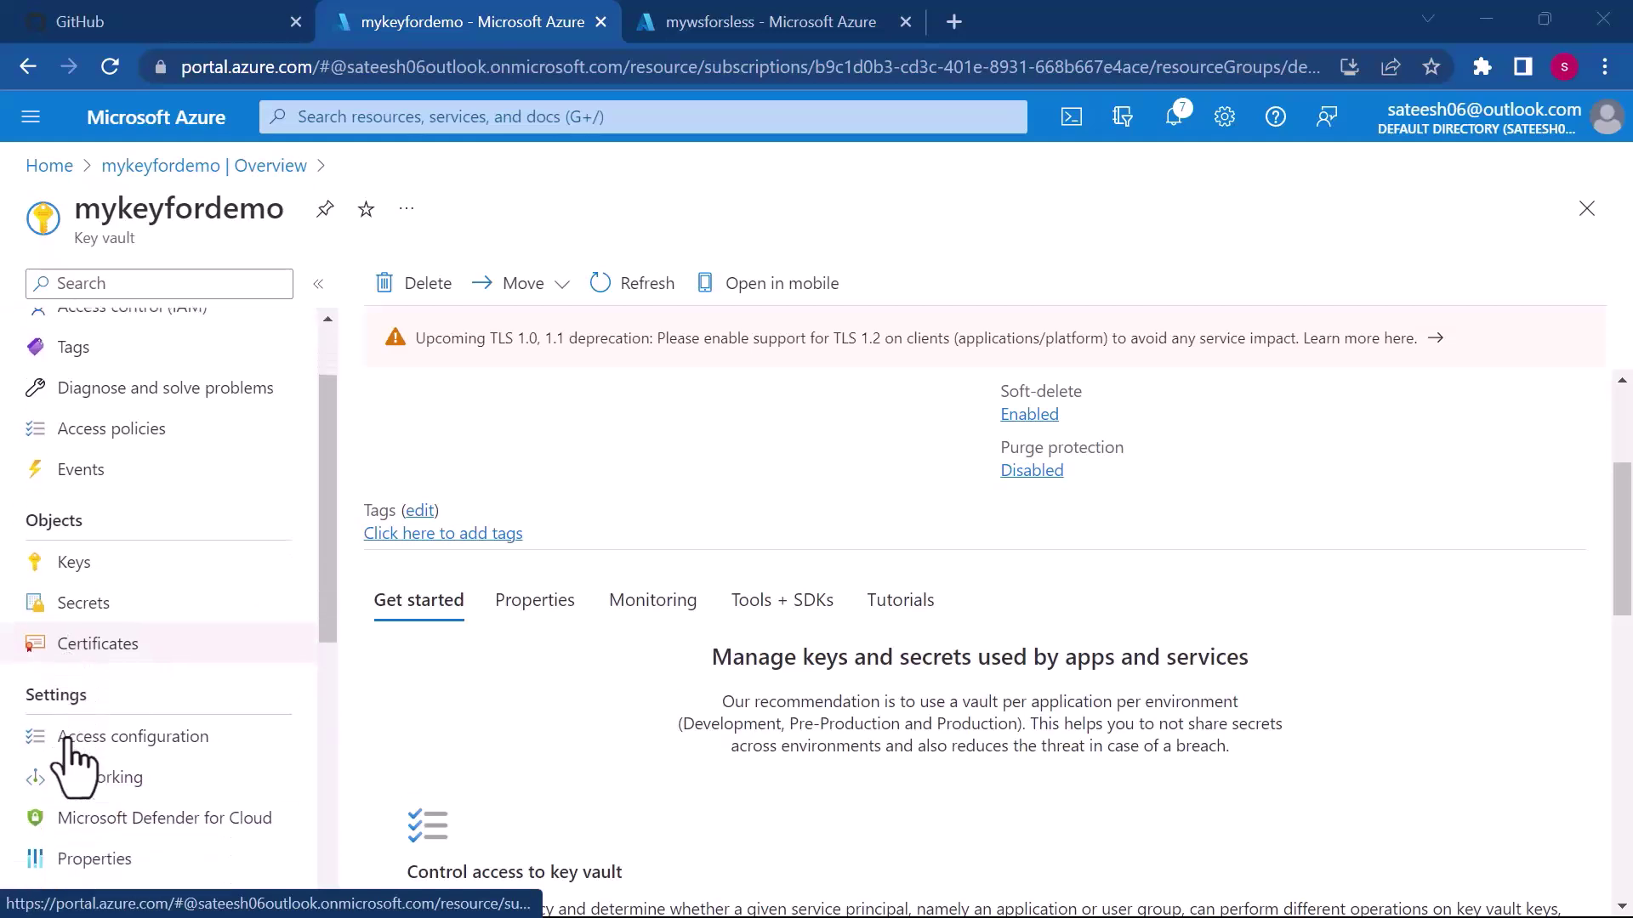
# Start a manual secret in the key vault, name it mysecretname and enter its secret value.
pyautogui.click(79, 605)
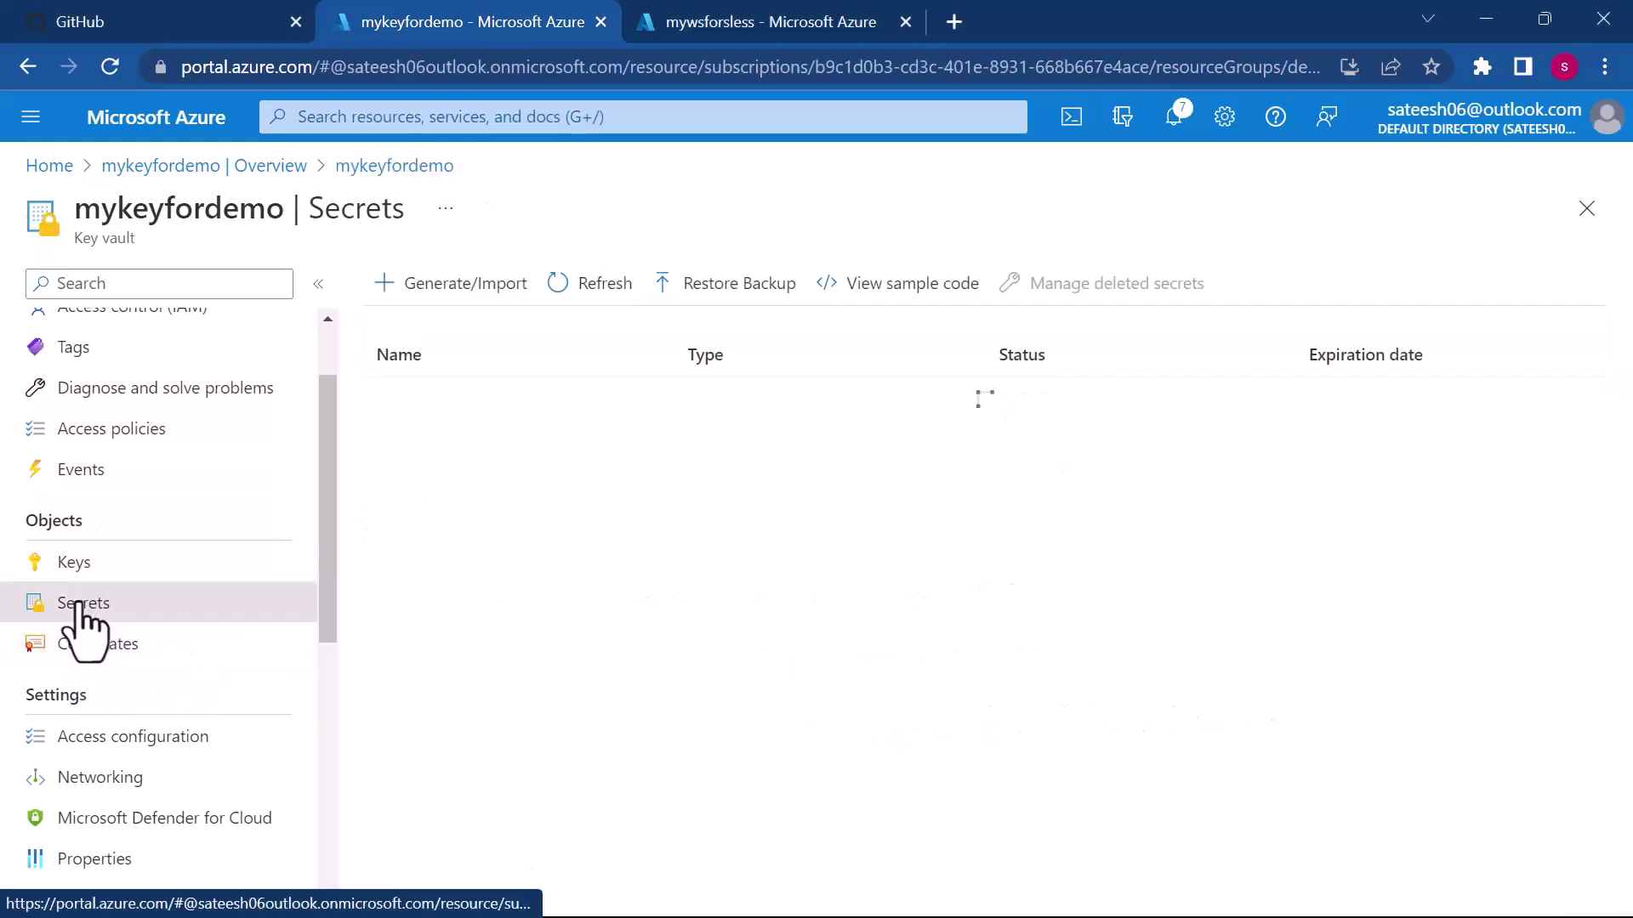
pyautogui.click(463, 288)
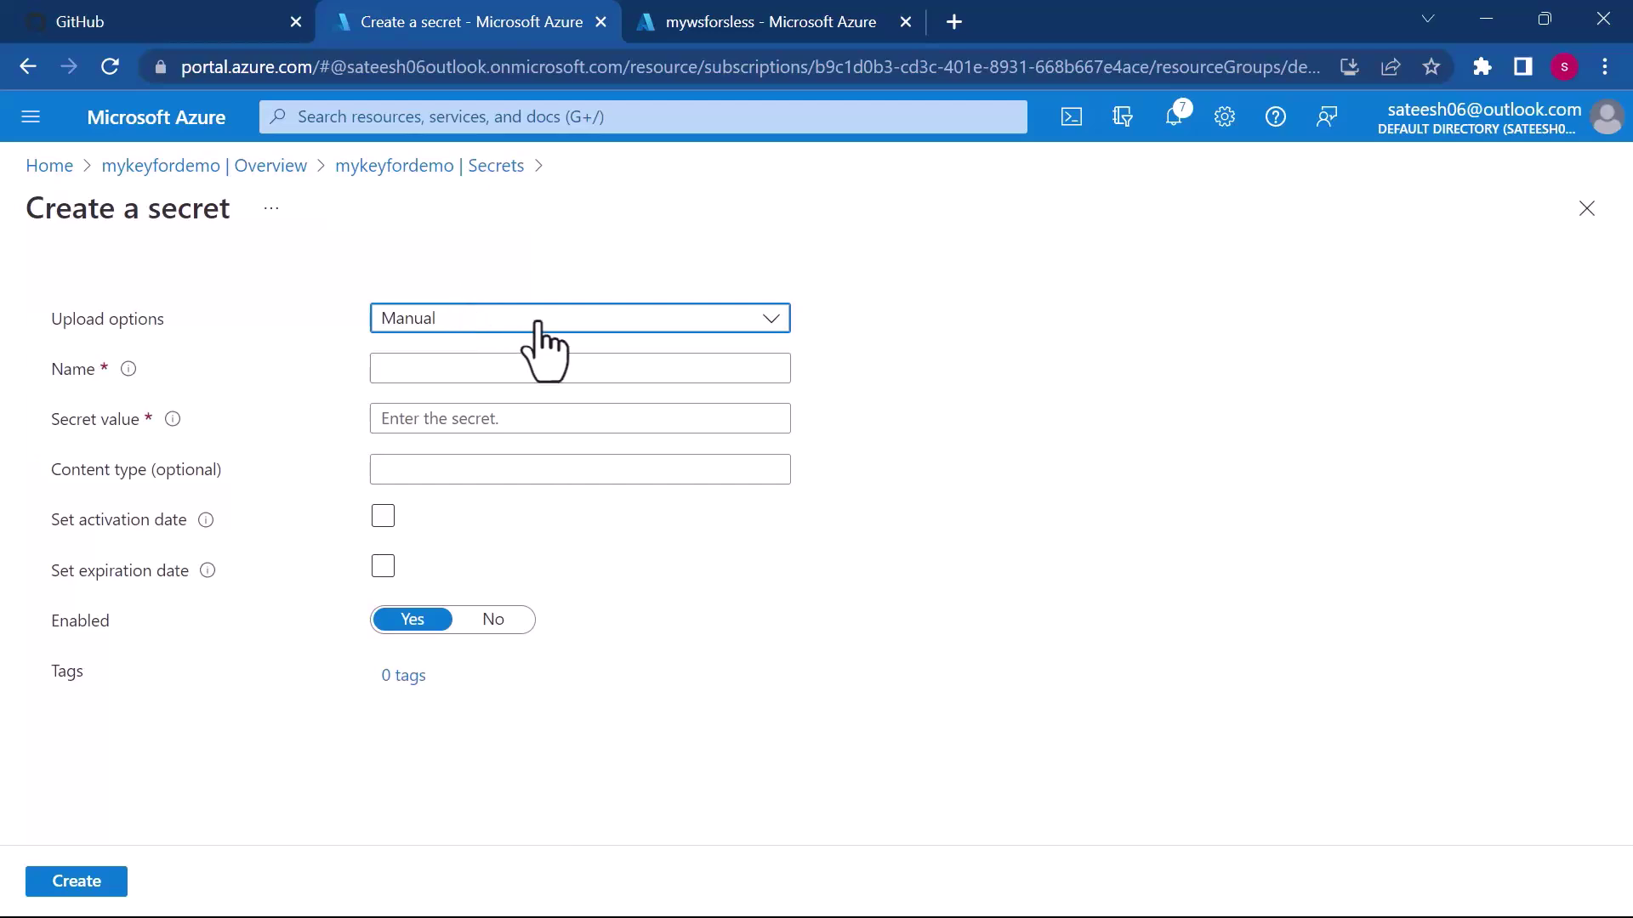
pyautogui.click(537, 321)
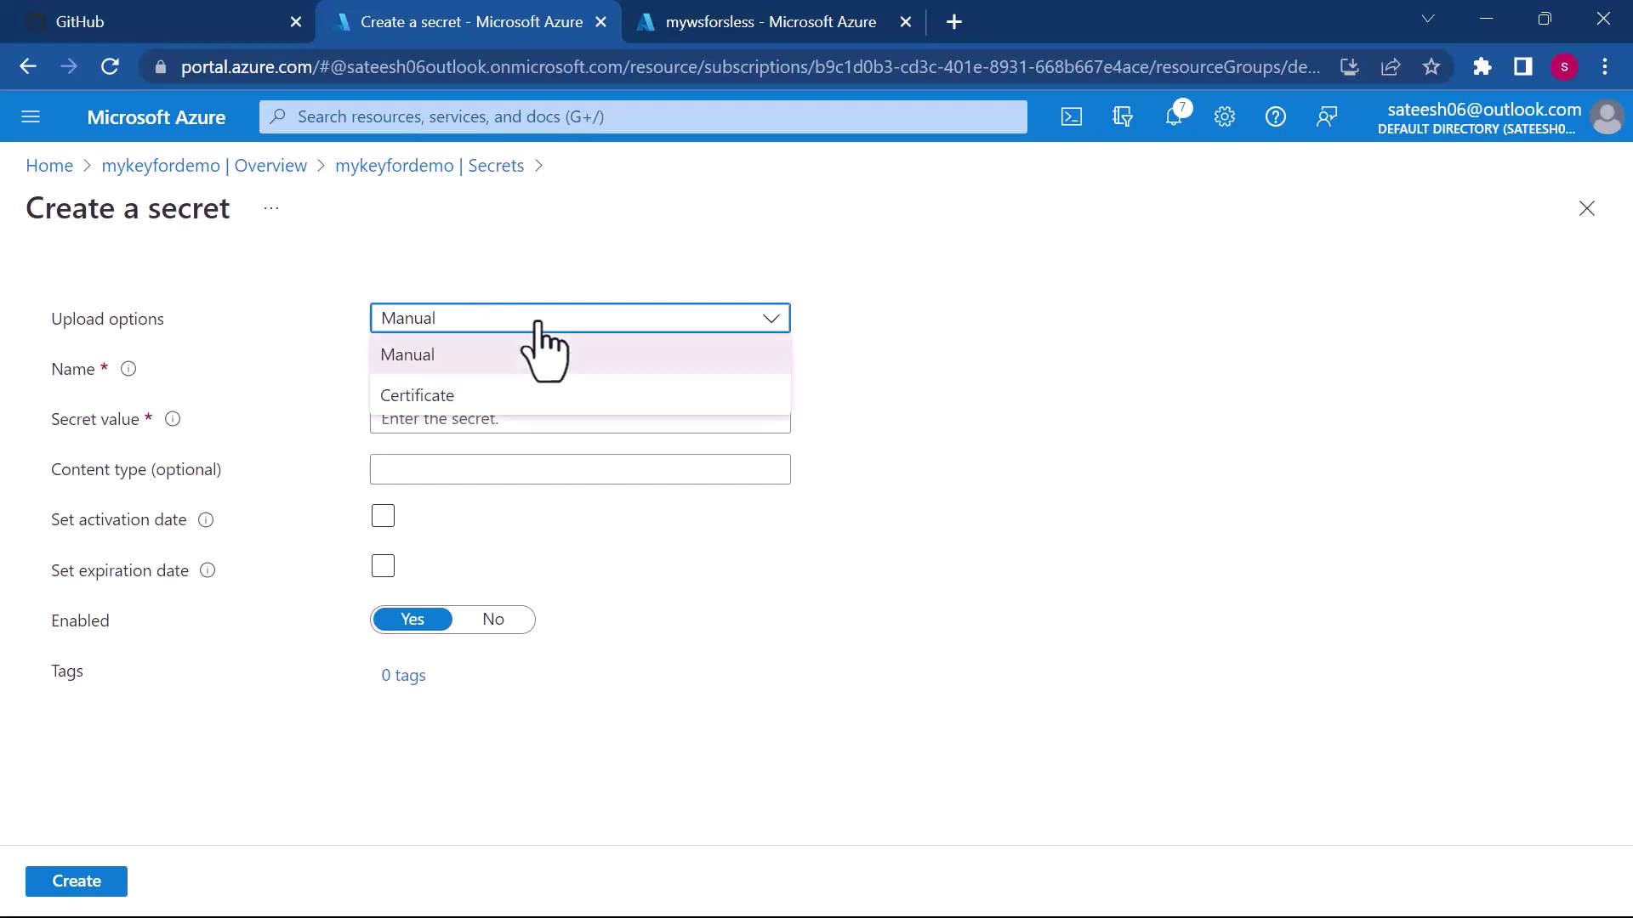
pyautogui.click(431, 349)
pyautogui.click(465, 368)
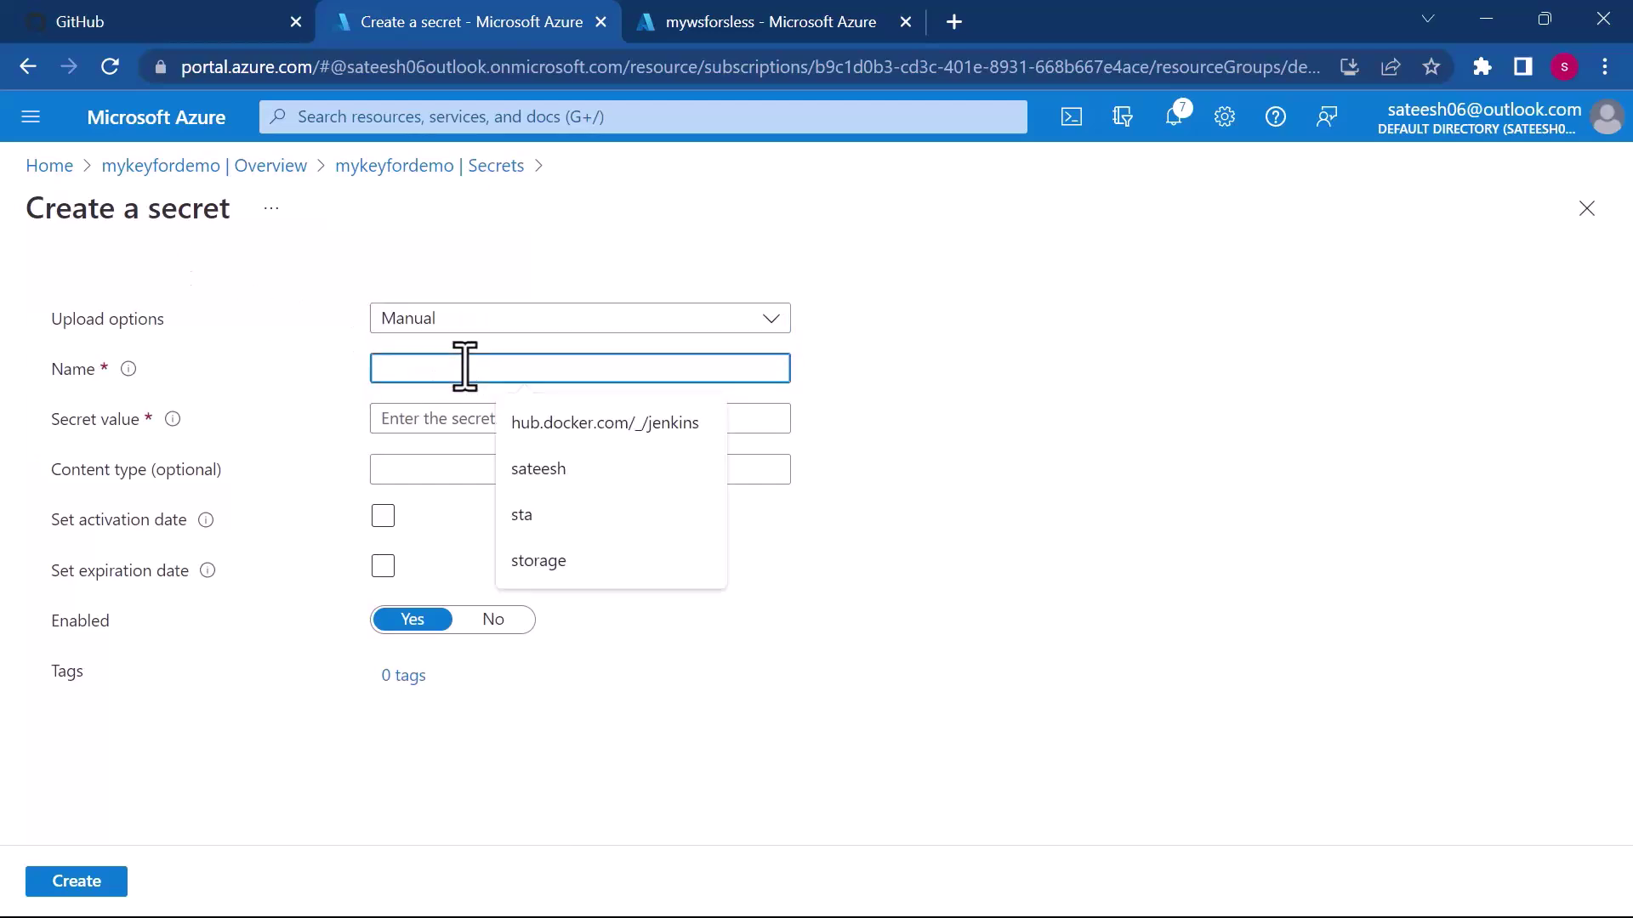
pyautogui.write('mysecretname')
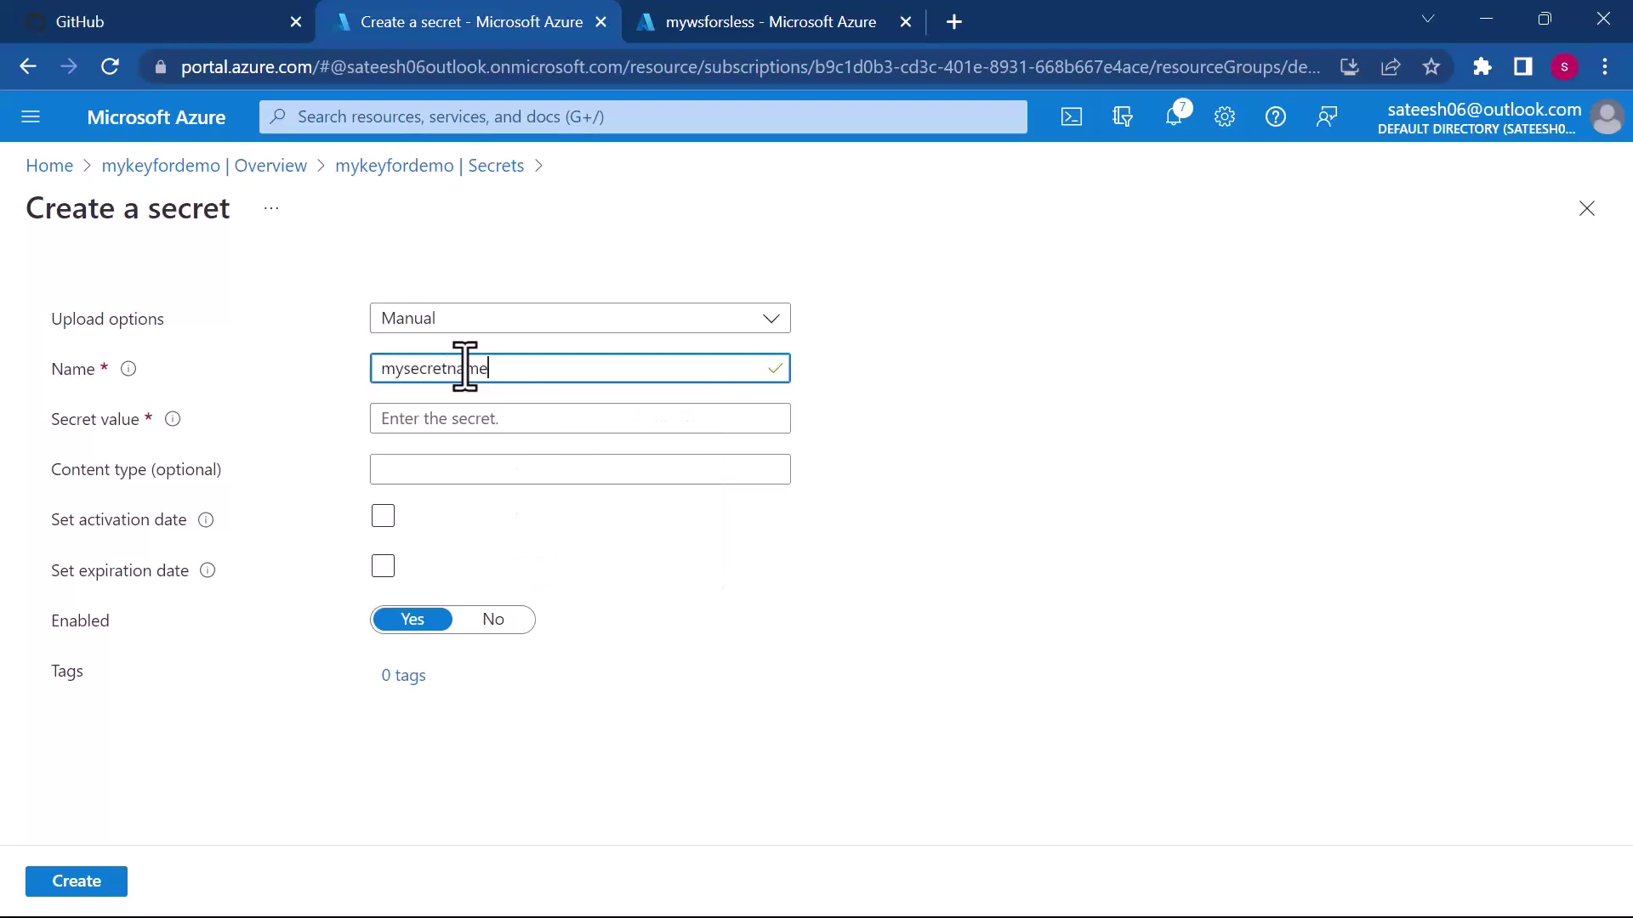
pyautogui.click(486, 429)
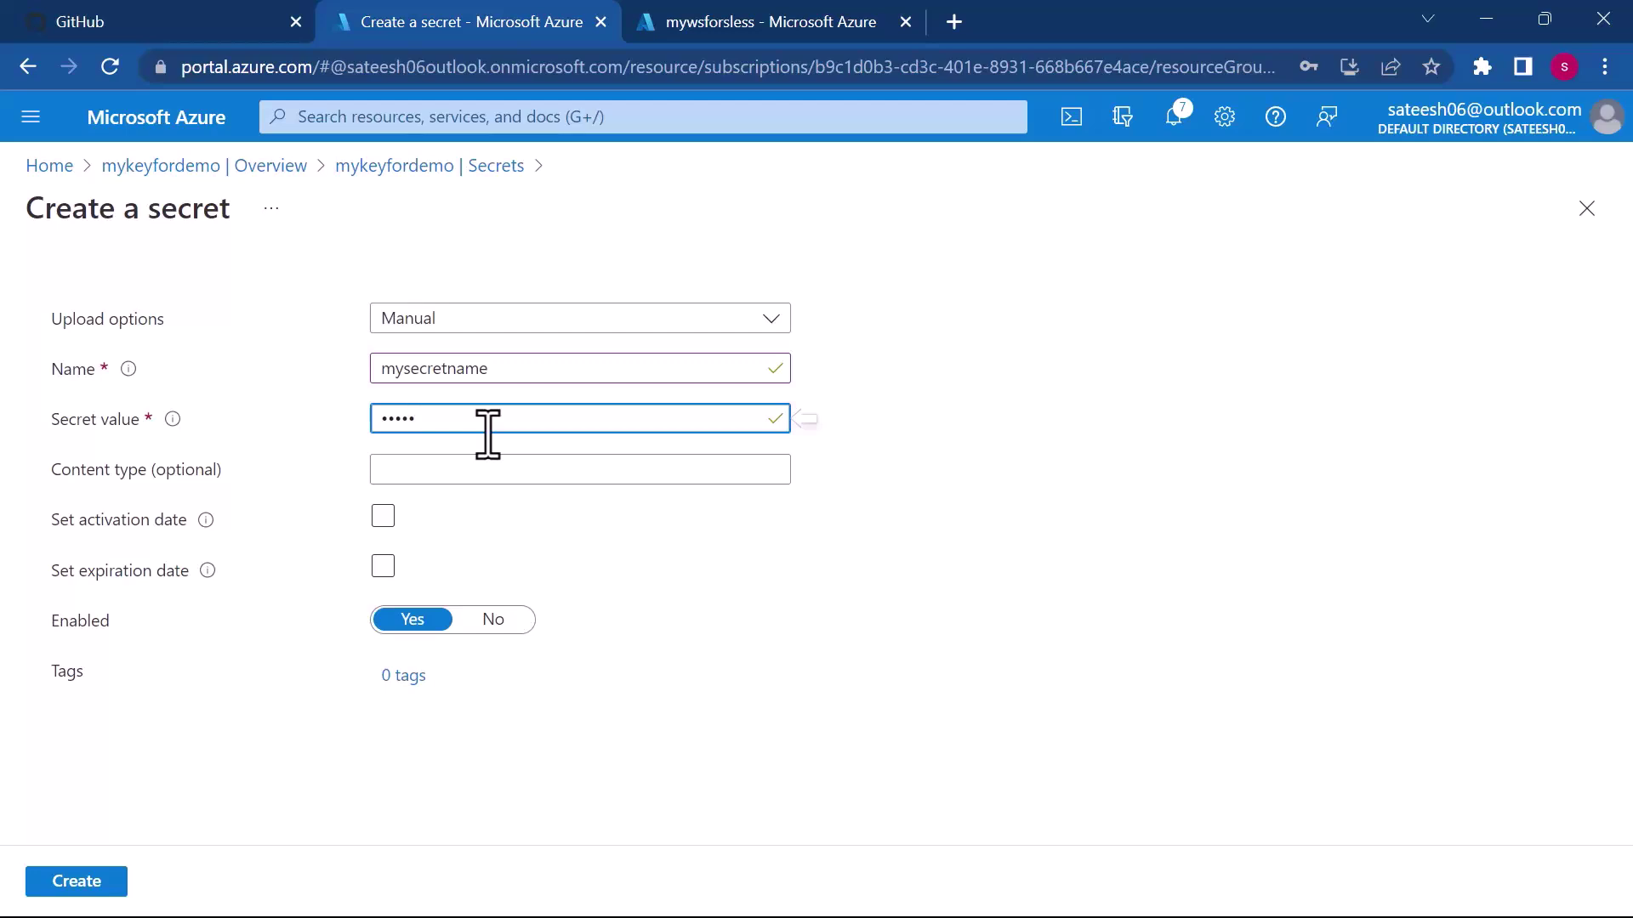
pyautogui.click(381, 517)
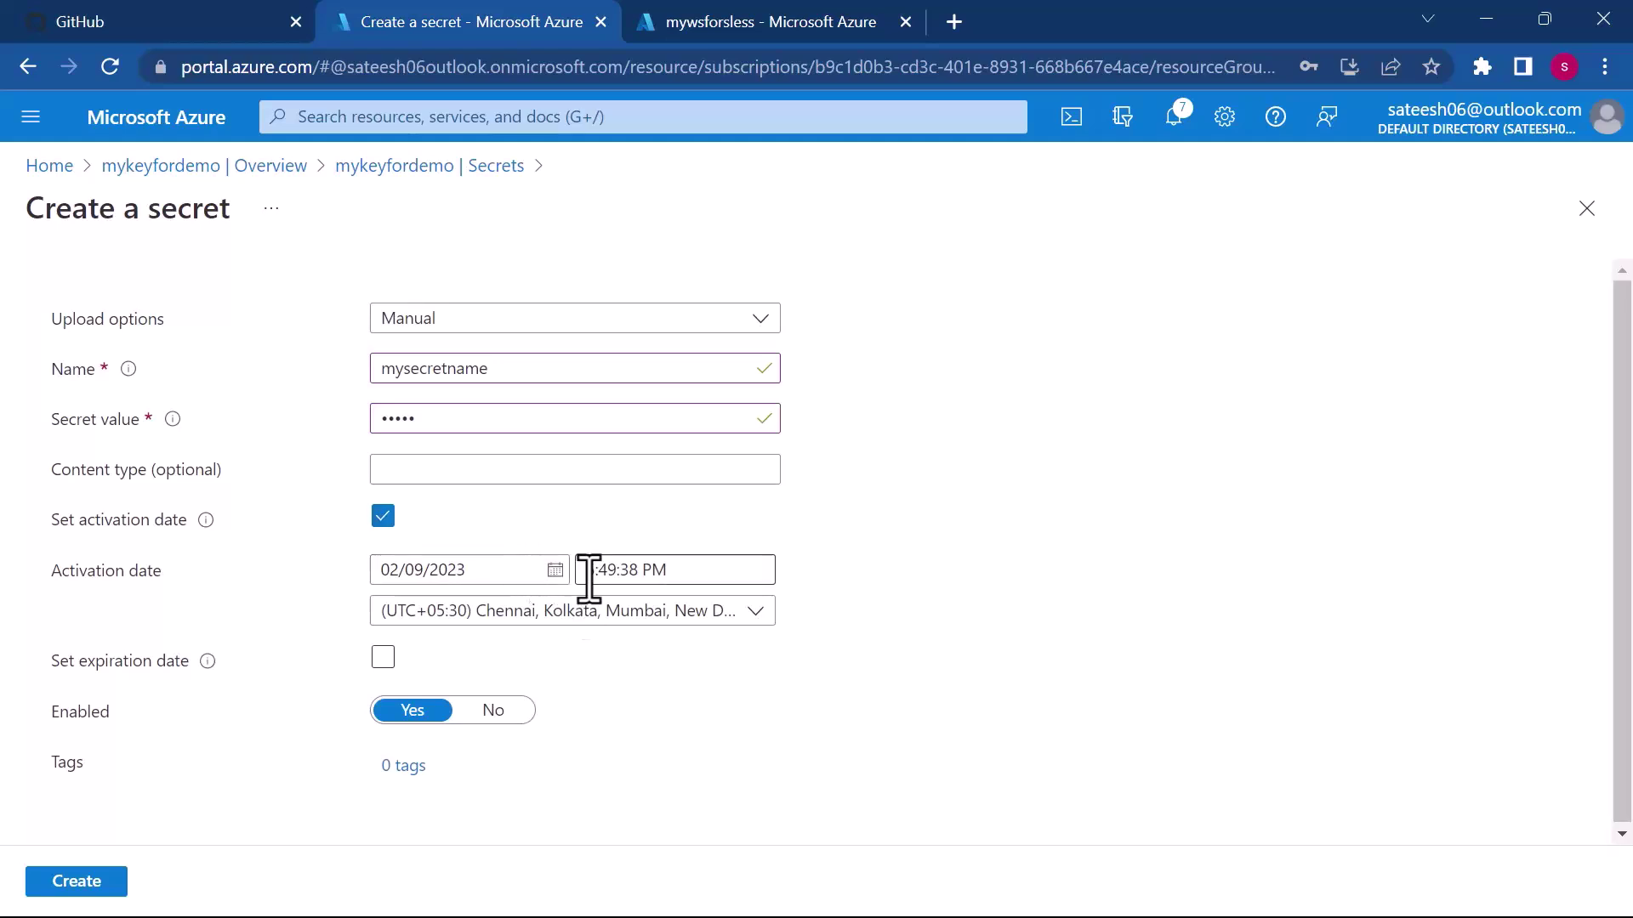
pyautogui.click(384, 660)
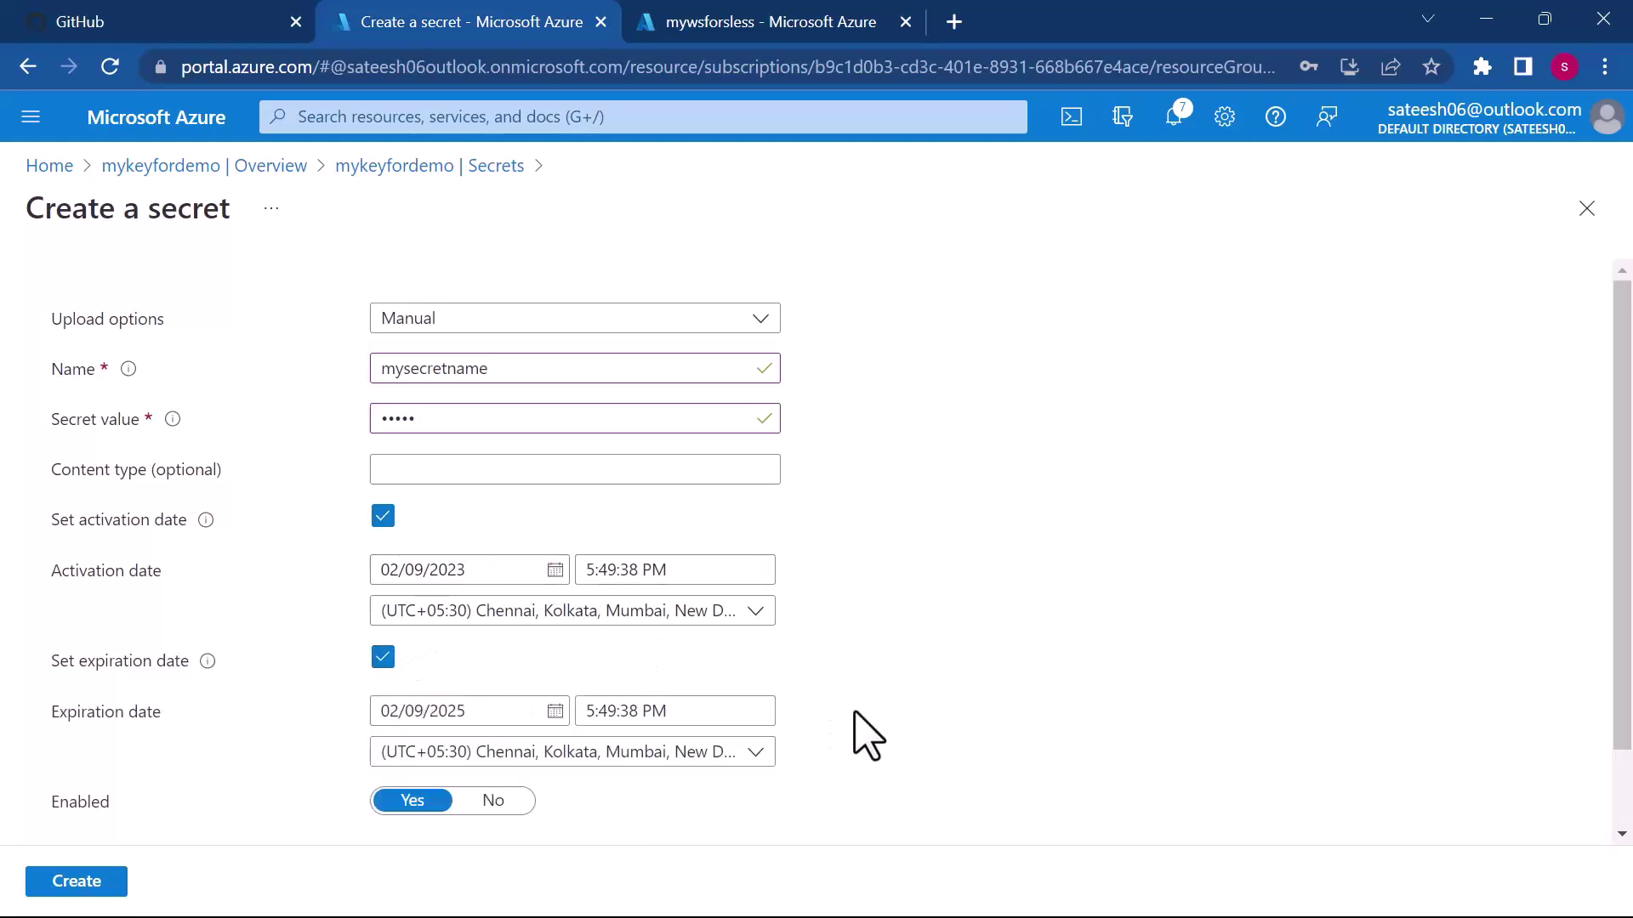
pyautogui.click(555, 712)
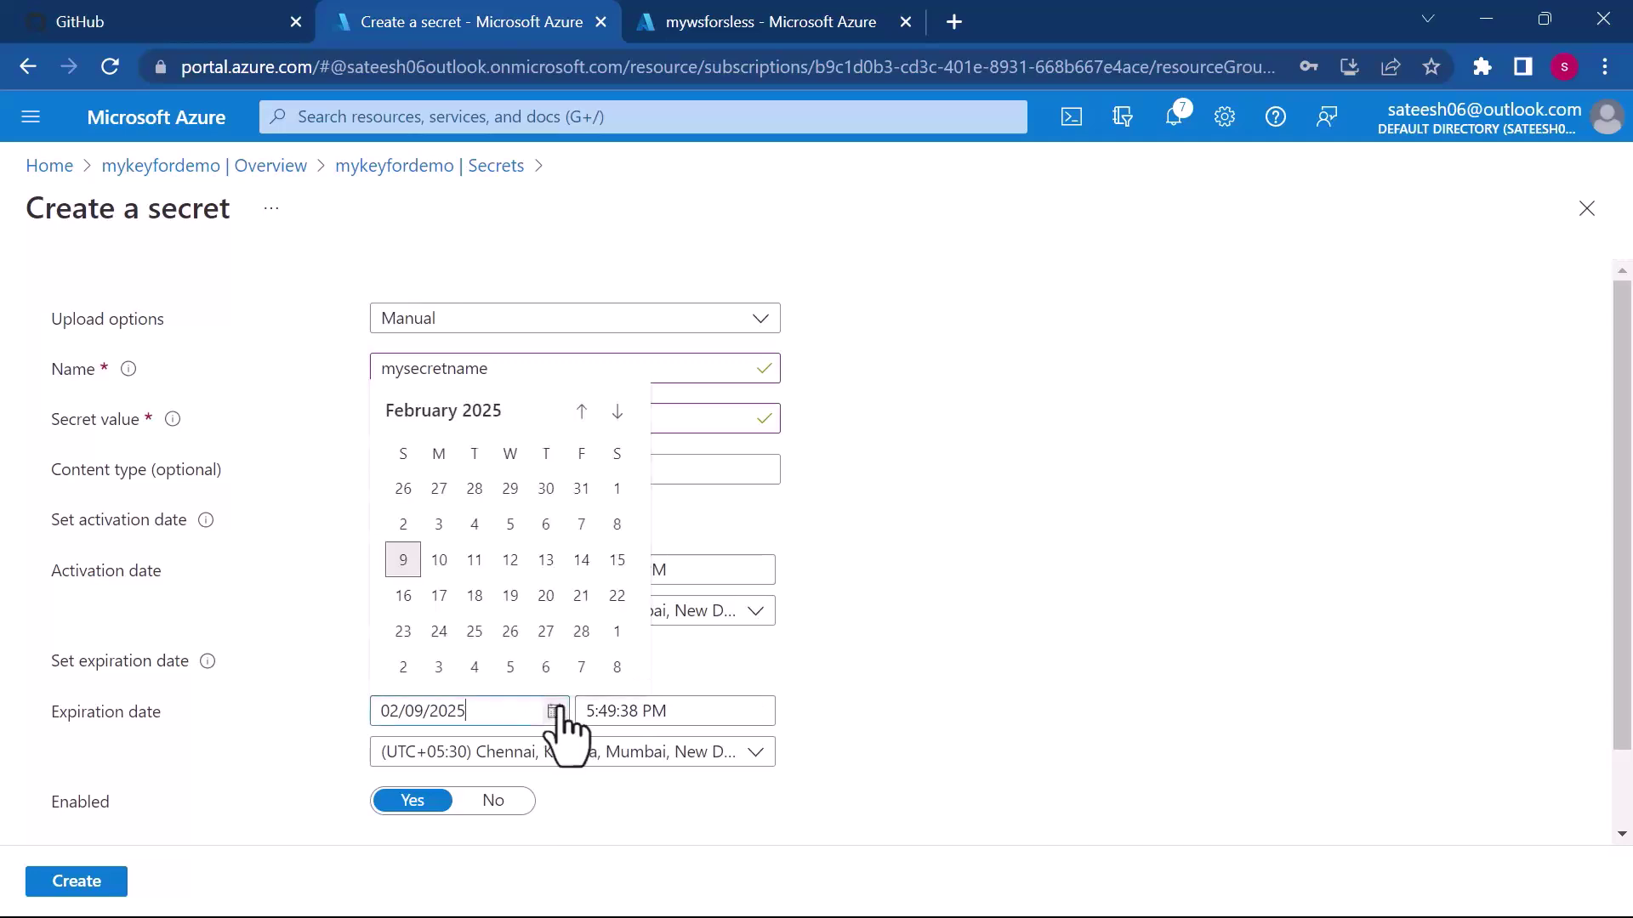
pyautogui.click(857, 696)
pyautogui.click(382, 516)
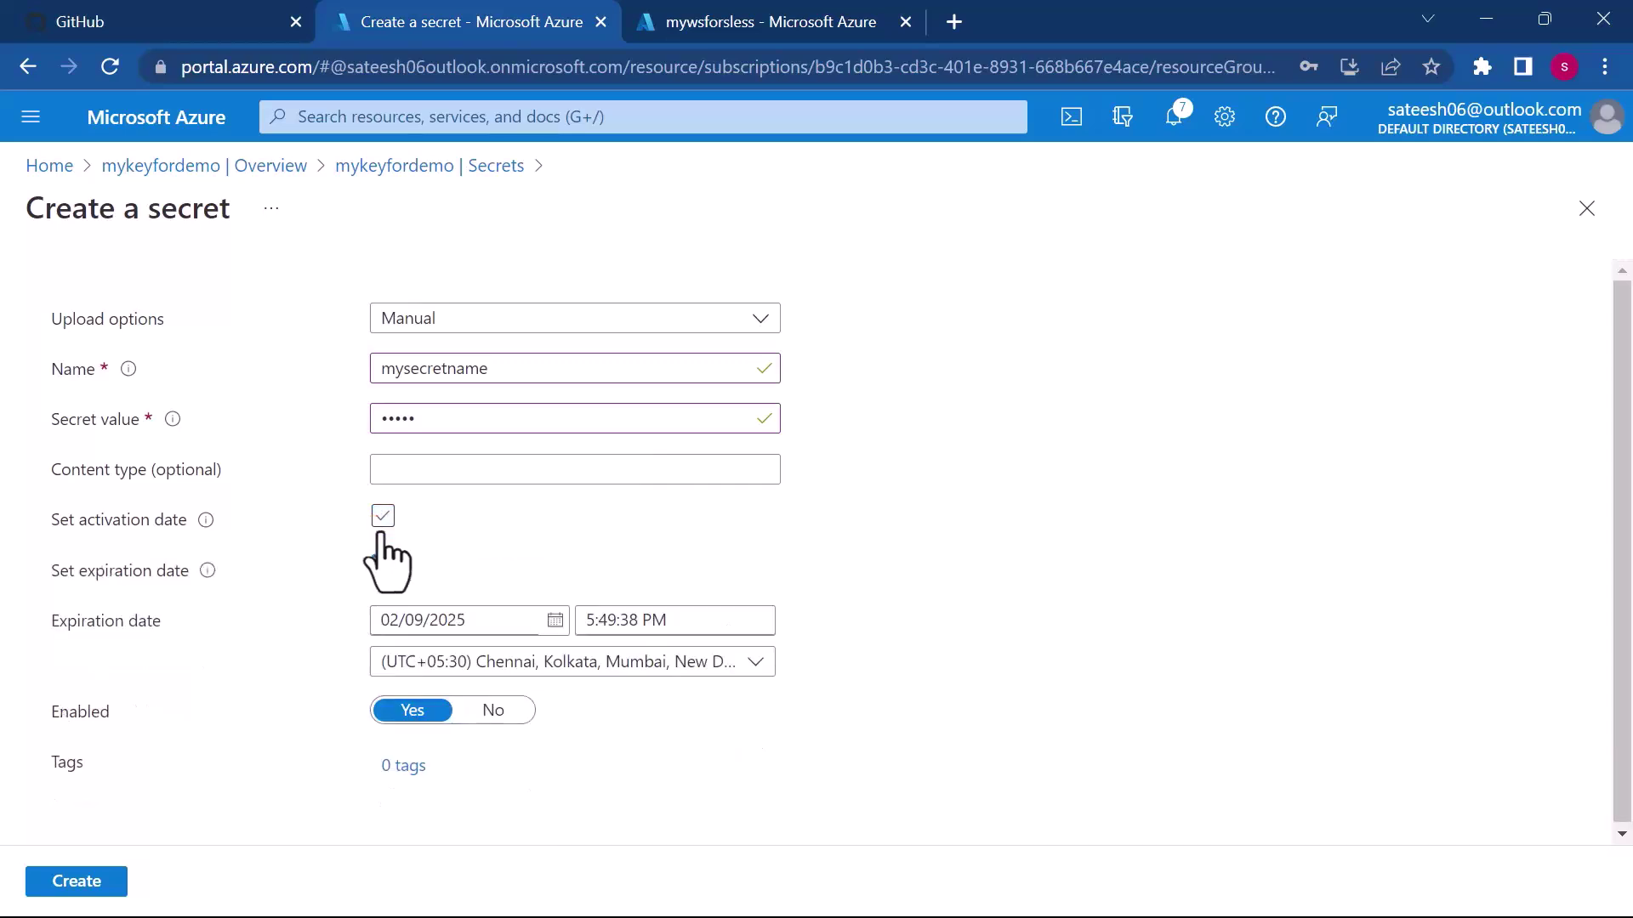
pyautogui.click(383, 567)
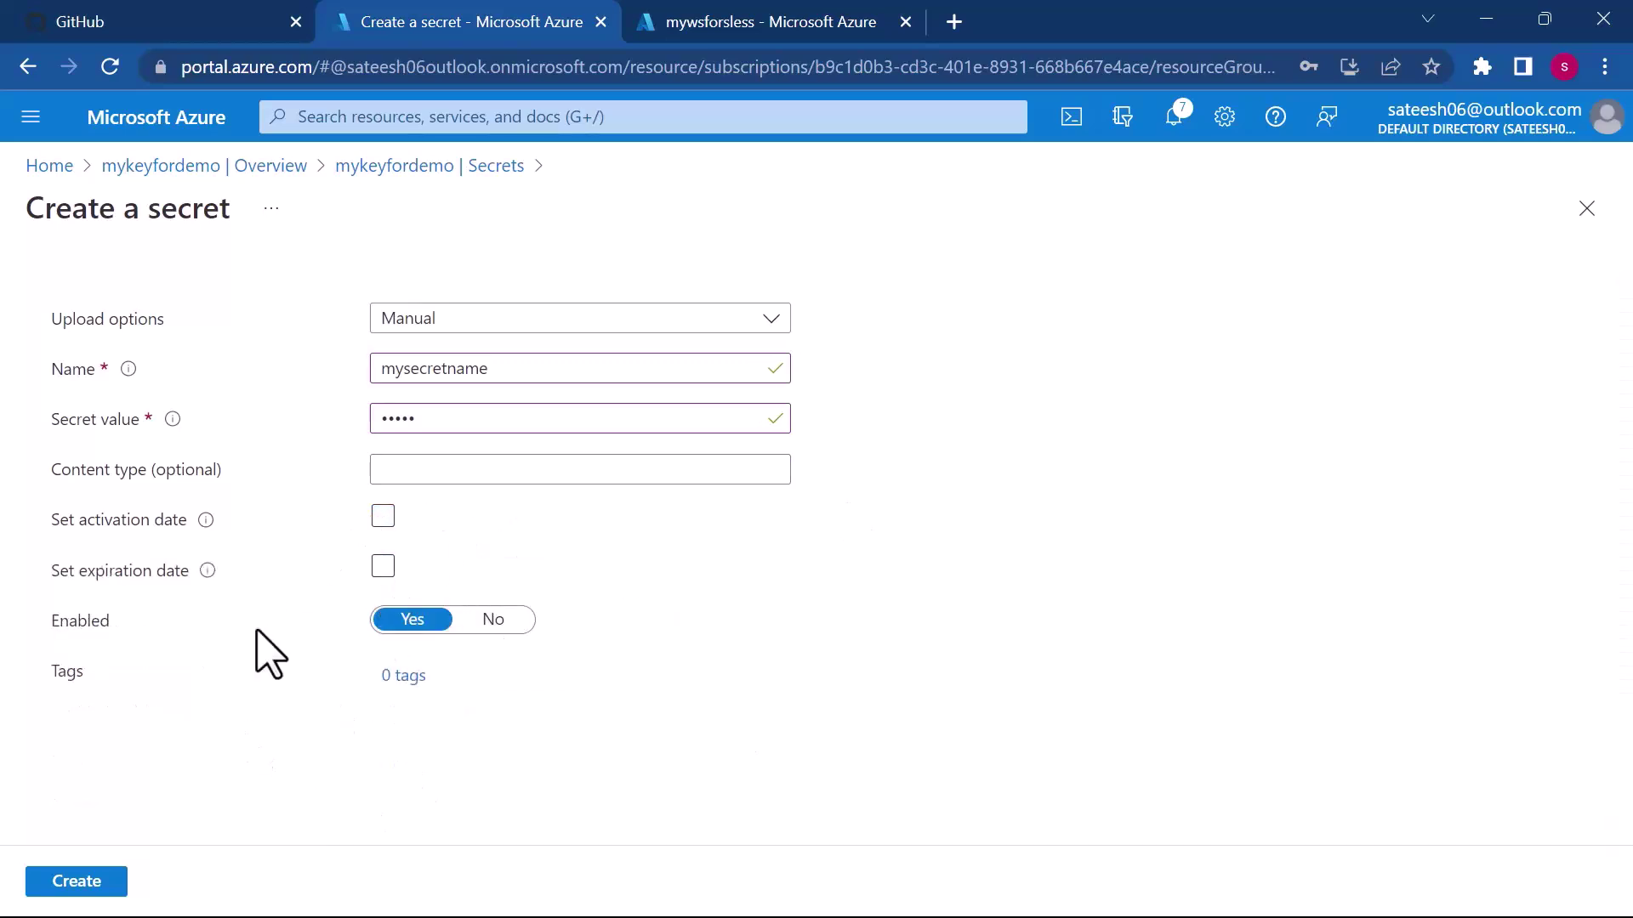
# Create the enabled secret mysecretname without activation or expiration dates.
pyautogui.click(53, 883)
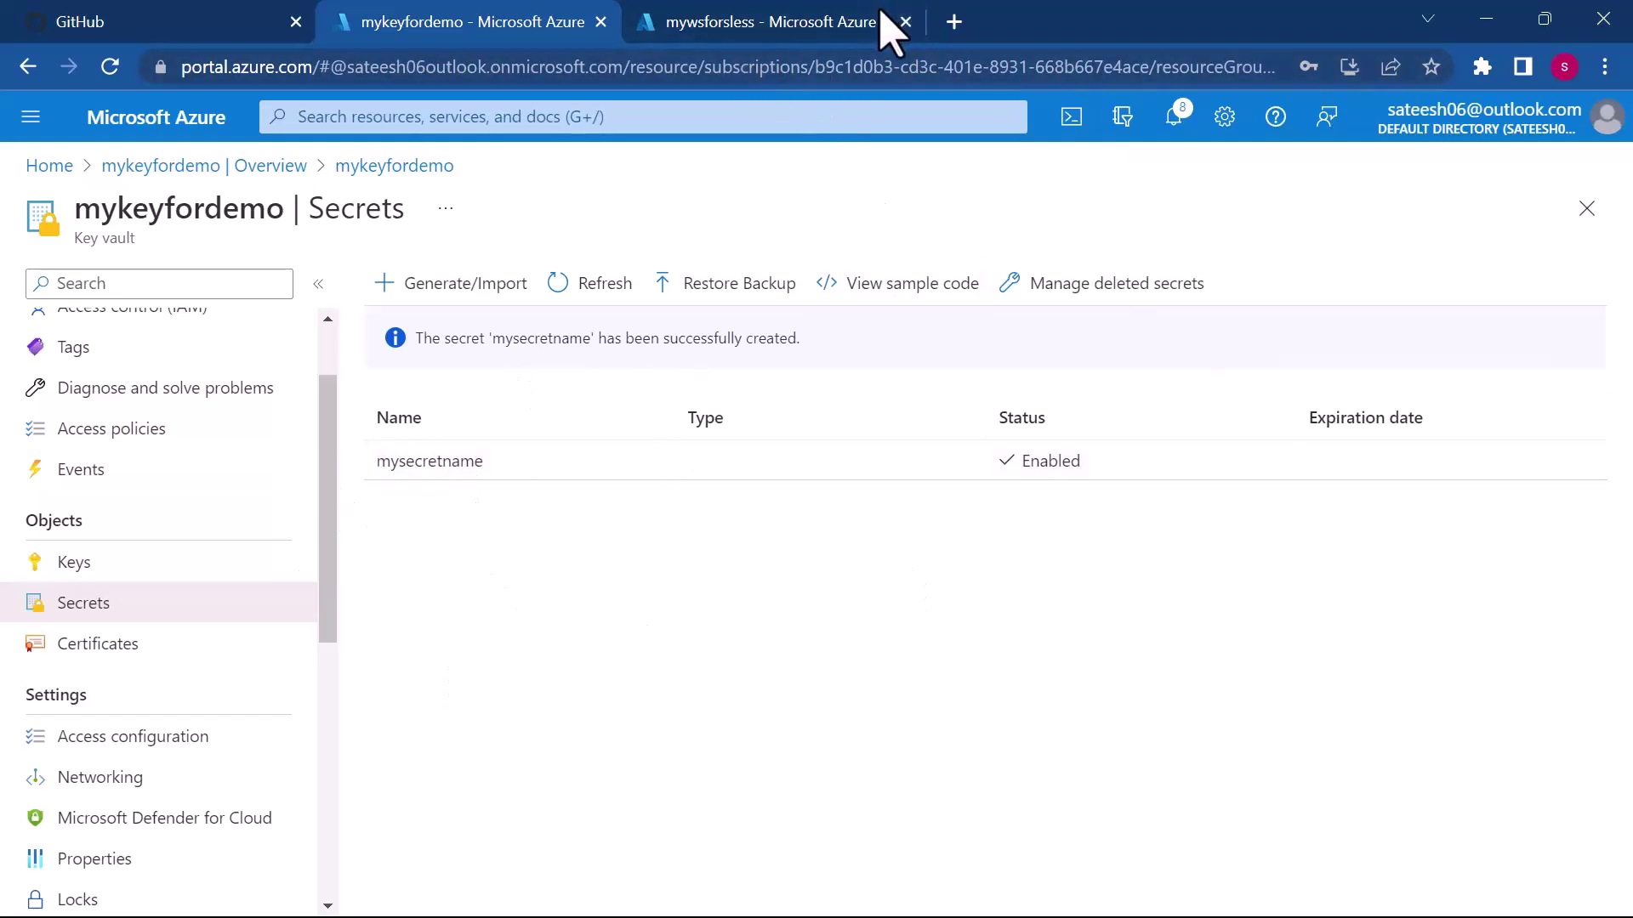
# Switch to the mywsforsless Synapse workspace and launch Synapse Studio from its overview.
pyautogui.click(746, 37)
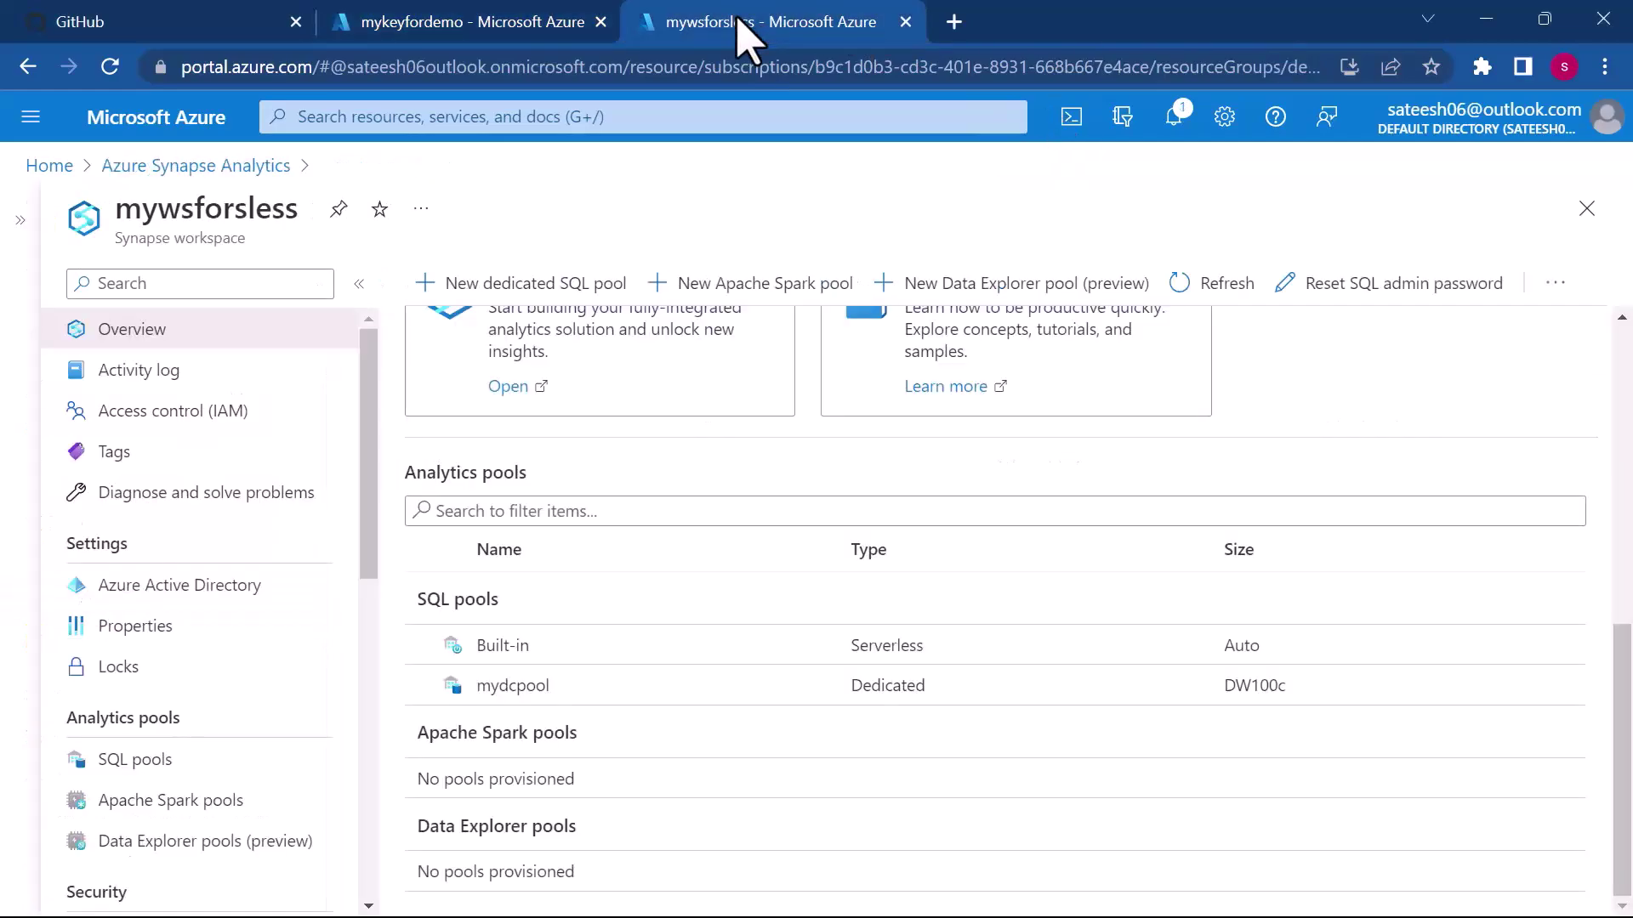
pyautogui.scroll(-5, 217, 676)
pyautogui.scroll(3, 217, 680)
pyautogui.scroll(2, 217, 676)
pyautogui.scroll(6, 771, 601)
pyautogui.scroll(-5, 771, 601)
pyautogui.scroll(5, 765, 586)
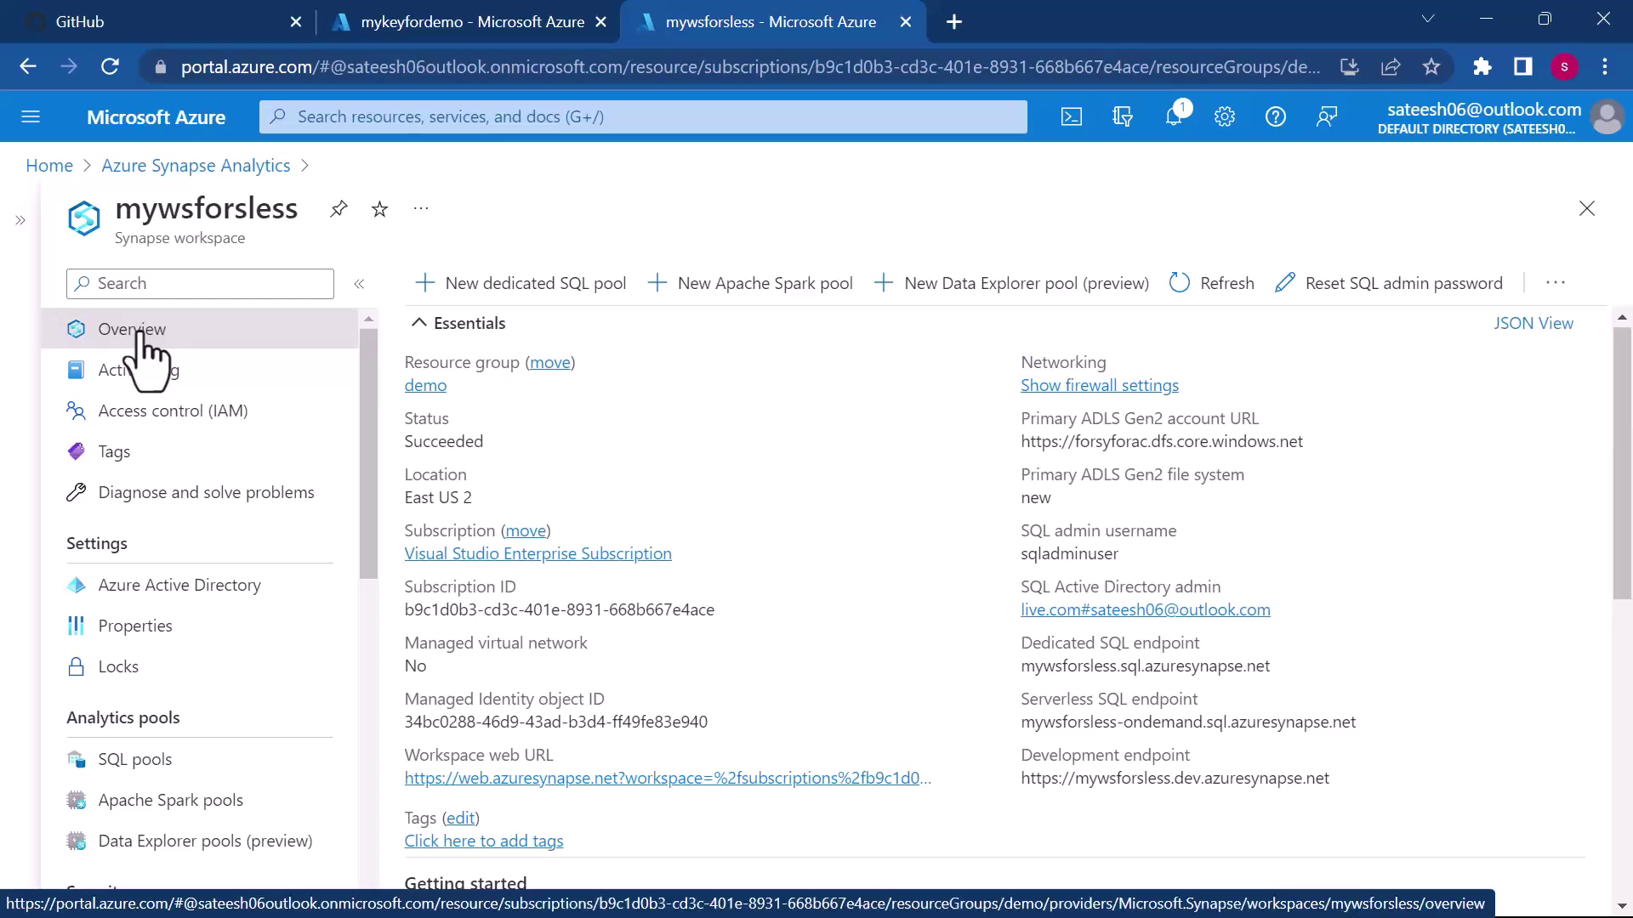
pyautogui.scroll(-5, 659, 599)
pyautogui.scroll(-1, 660, 595)
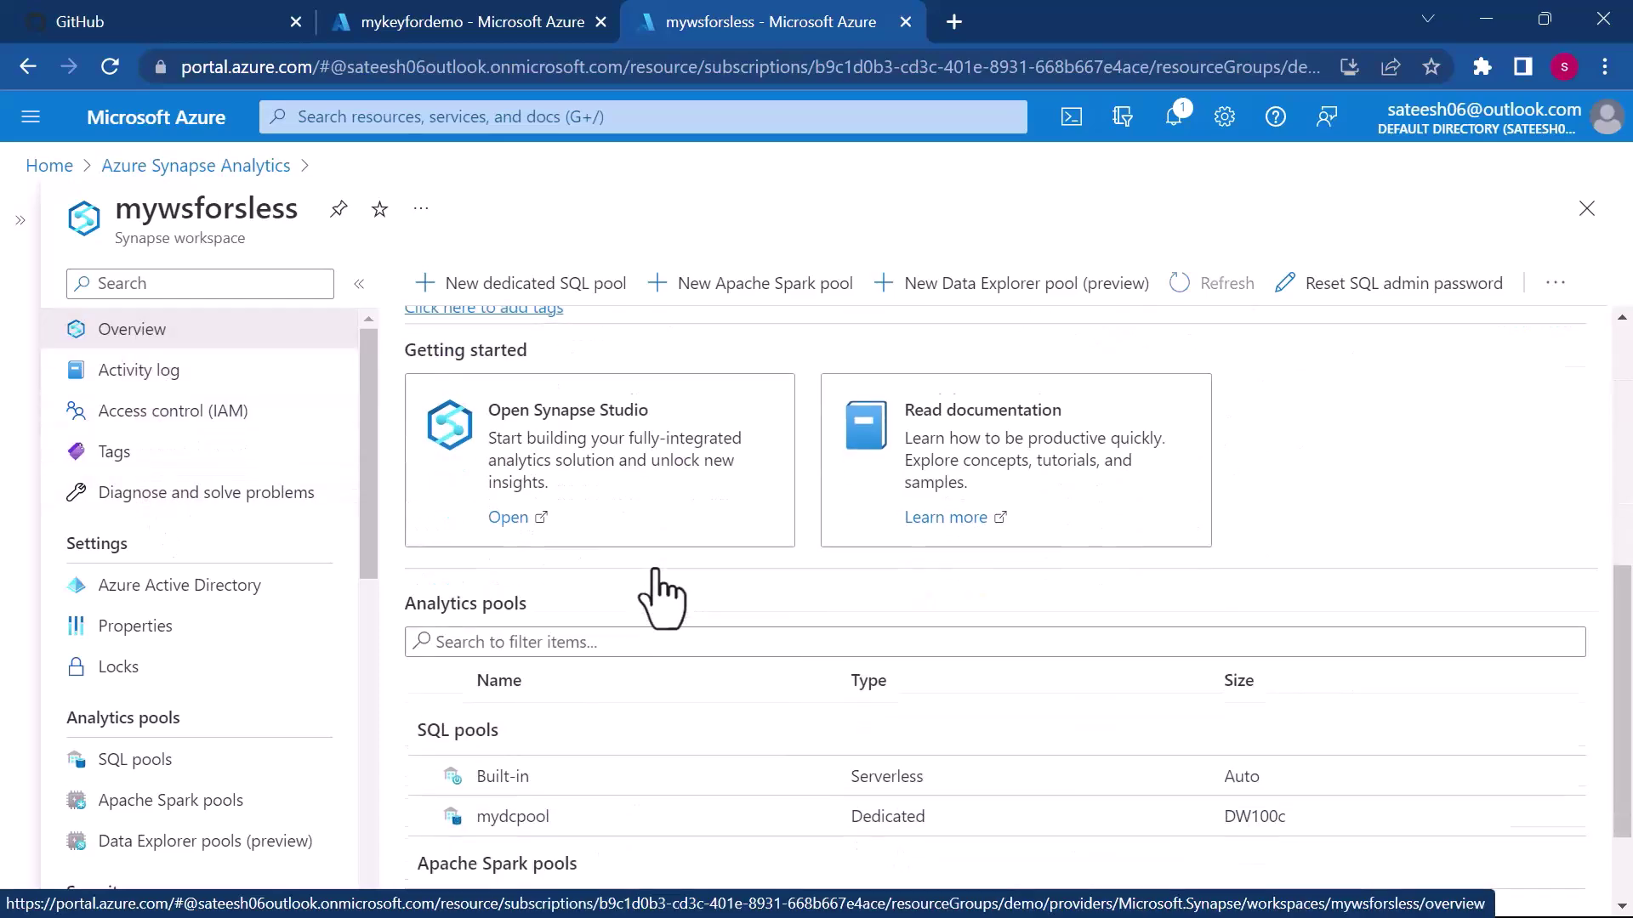
pyautogui.click(514, 497)
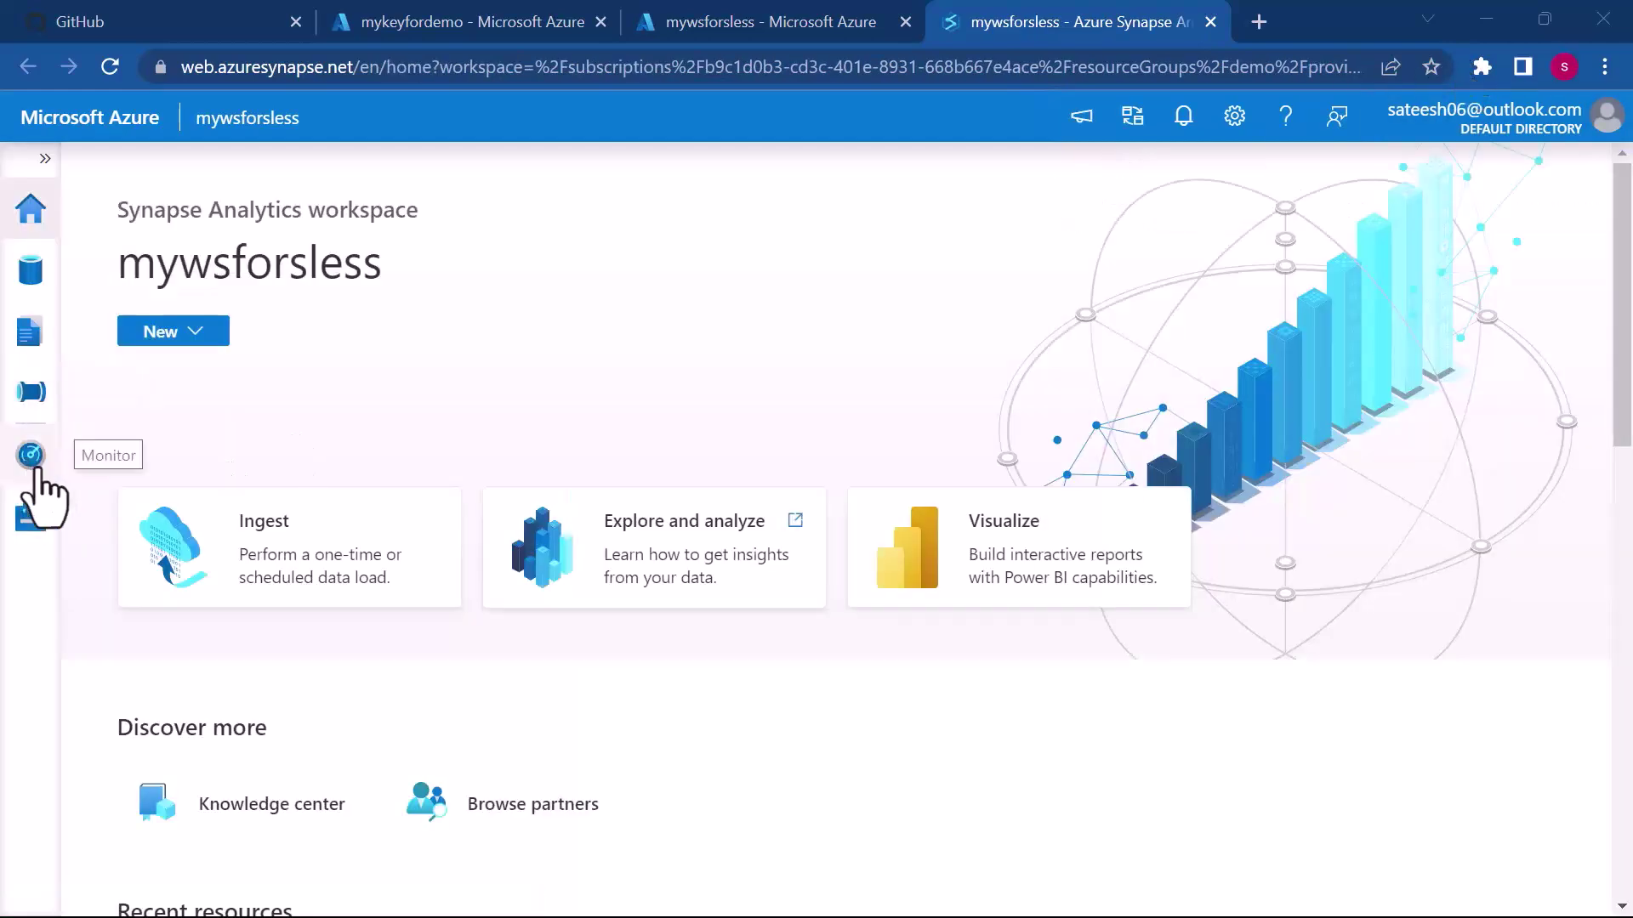
# Open the default Azure Synapse Analytics linked service of the workspace and display its Azure Key Vault connection settings.
pyautogui.click(33, 520)
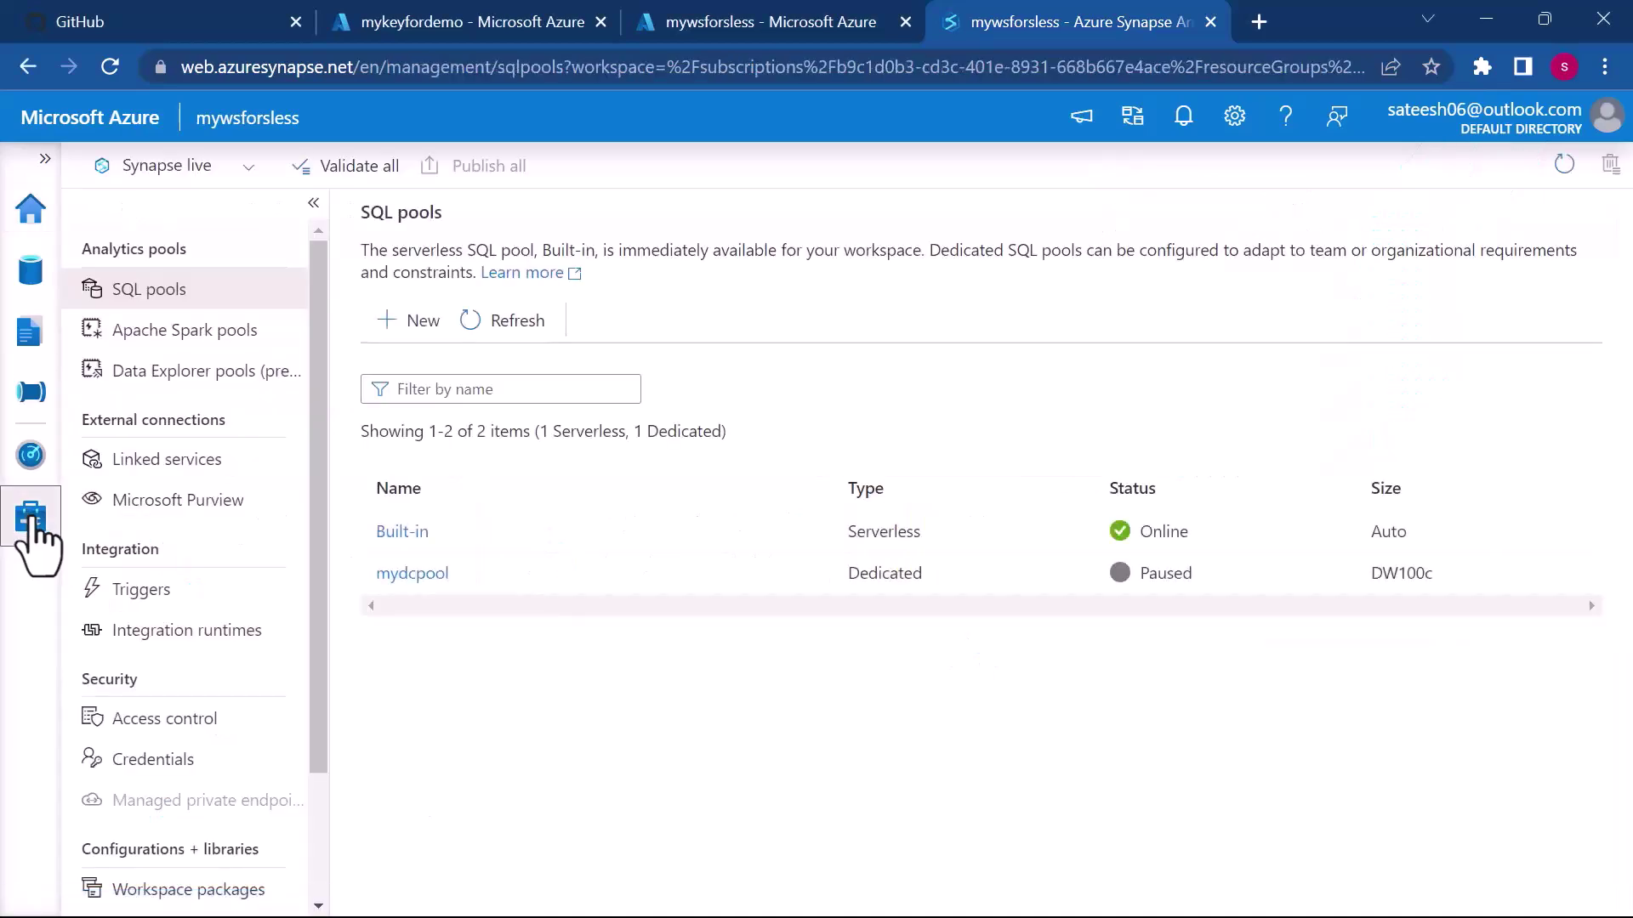
pyautogui.click(138, 463)
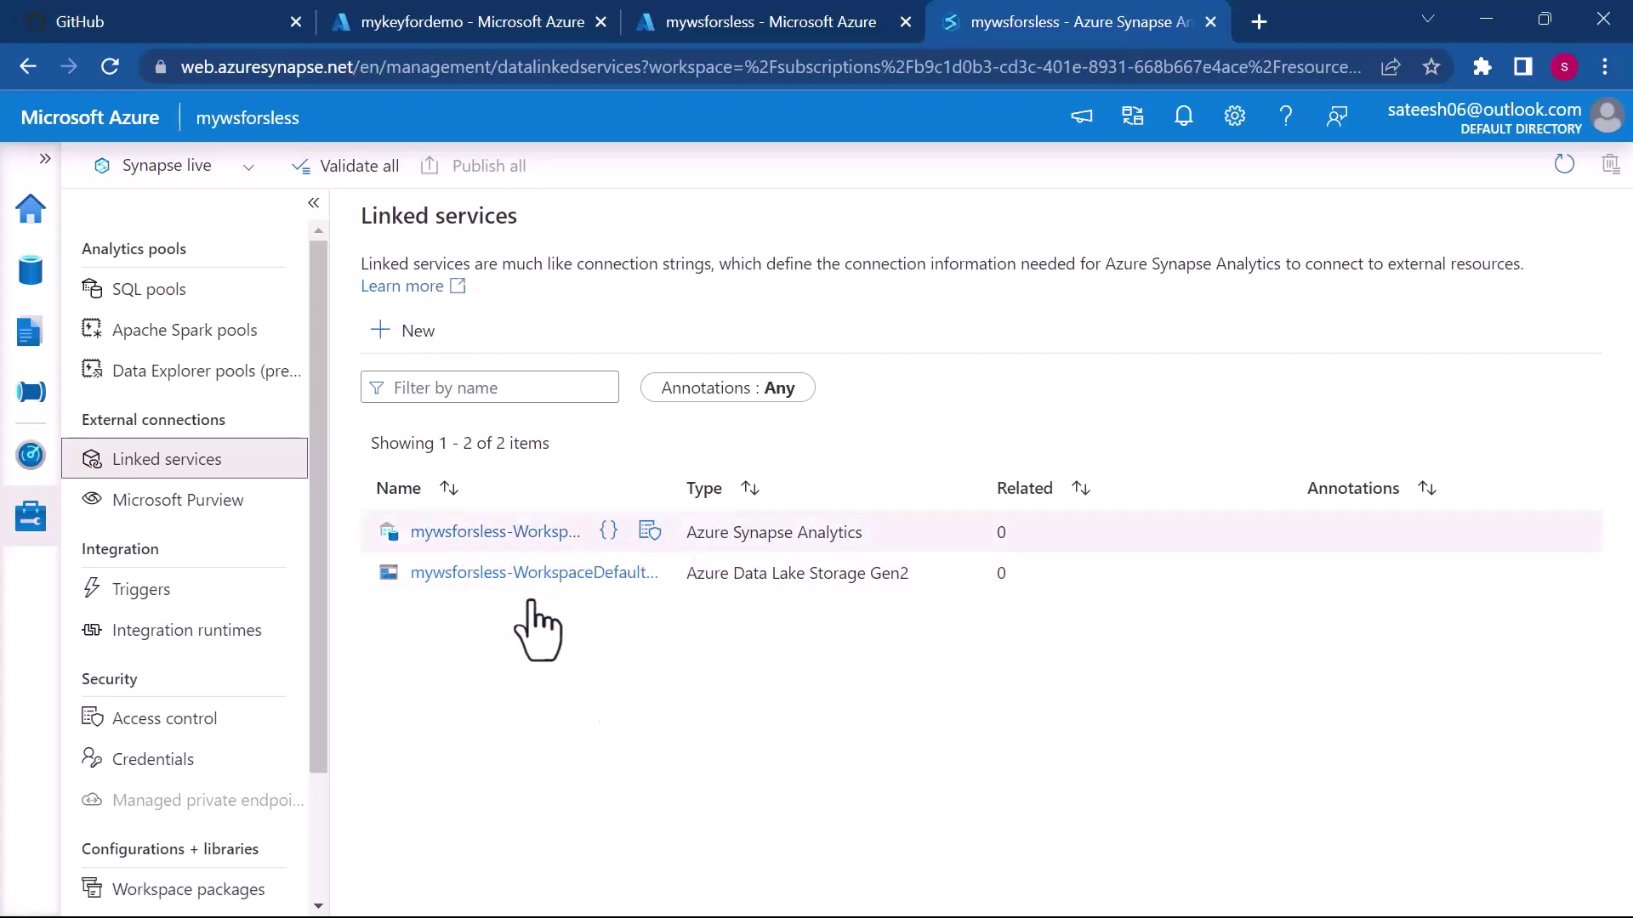
pyautogui.click(500, 533)
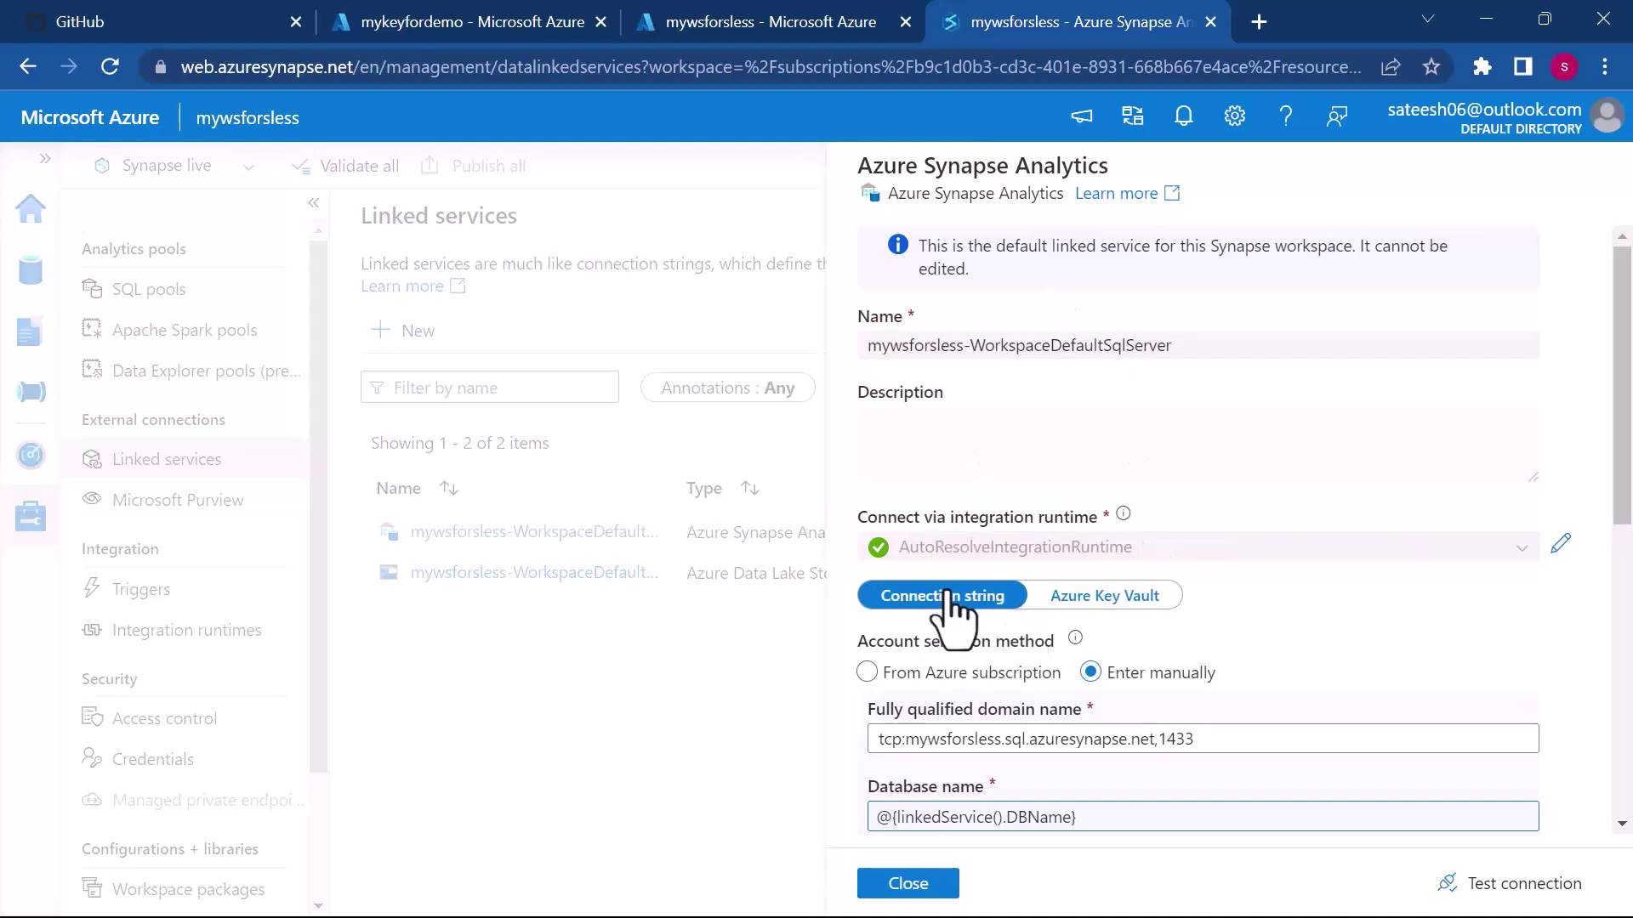
pyautogui.scroll(-2, 957, 612)
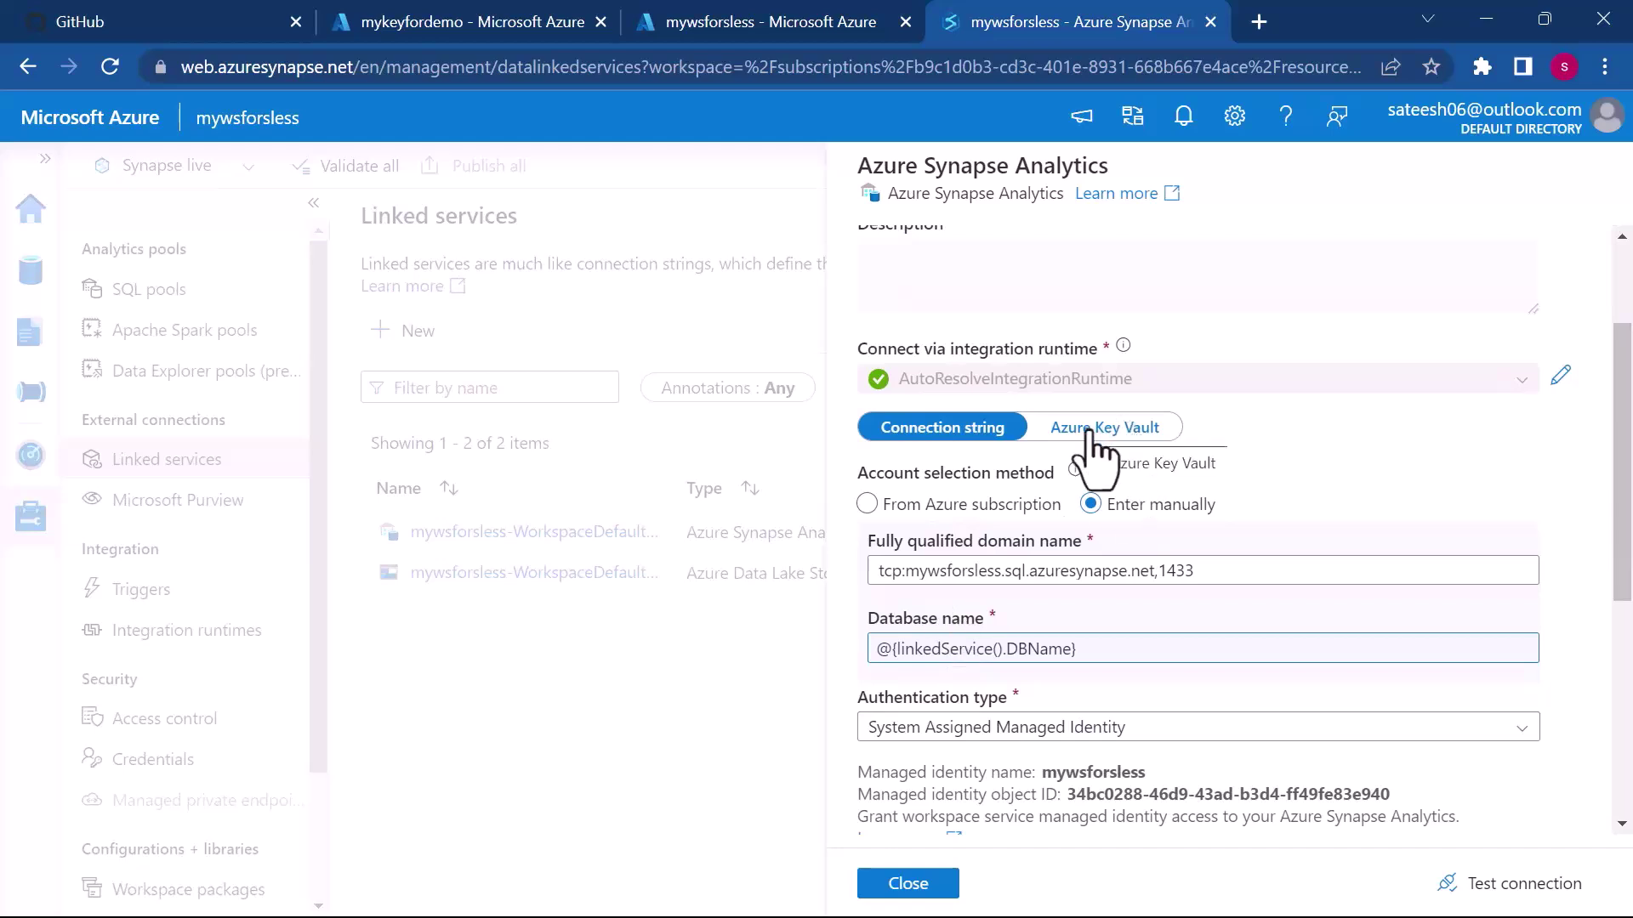
pyautogui.click(1091, 432)
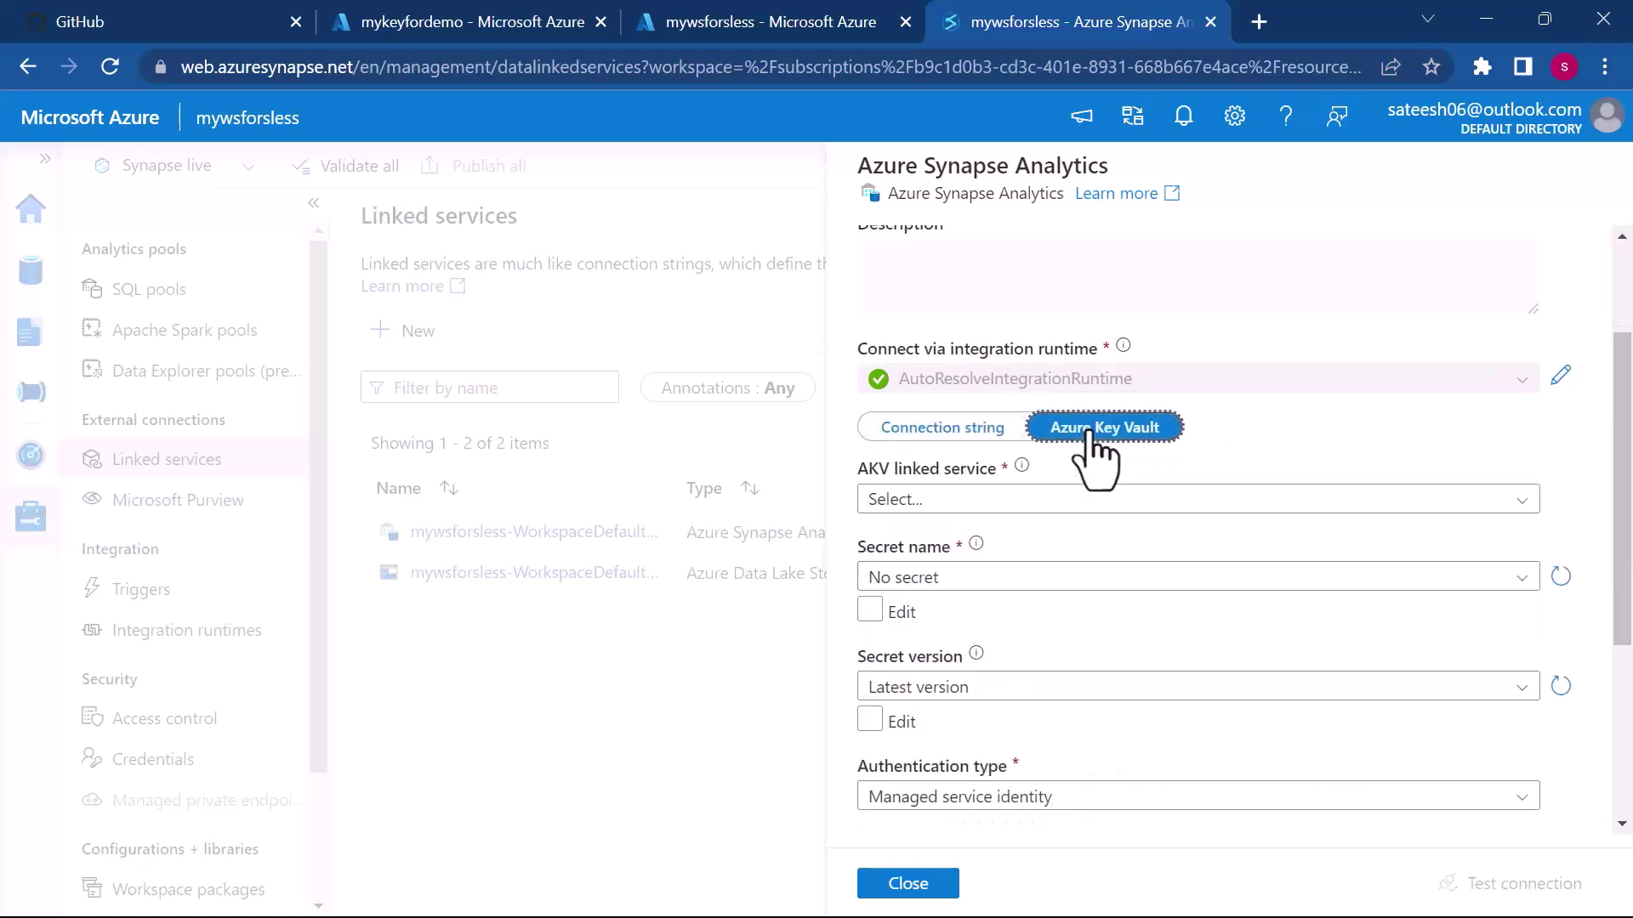
# Start a new Azure Key Vault linked service for the AKV linked service setting of the Synapse Analytics connection.
pyautogui.click(1065, 497)
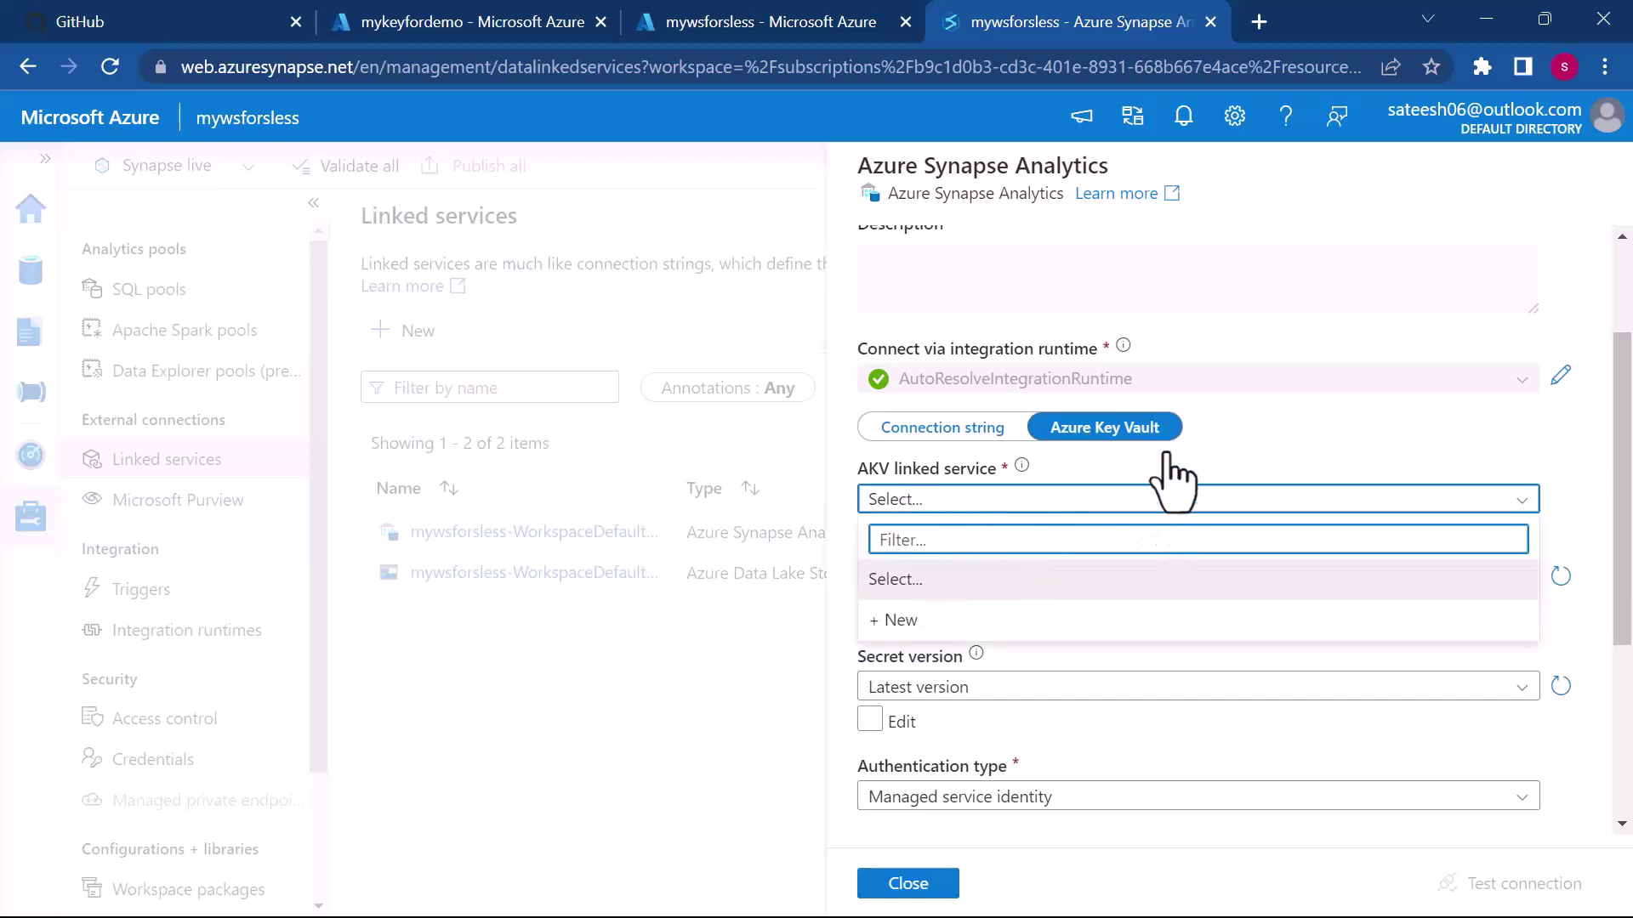
pyautogui.click(1272, 462)
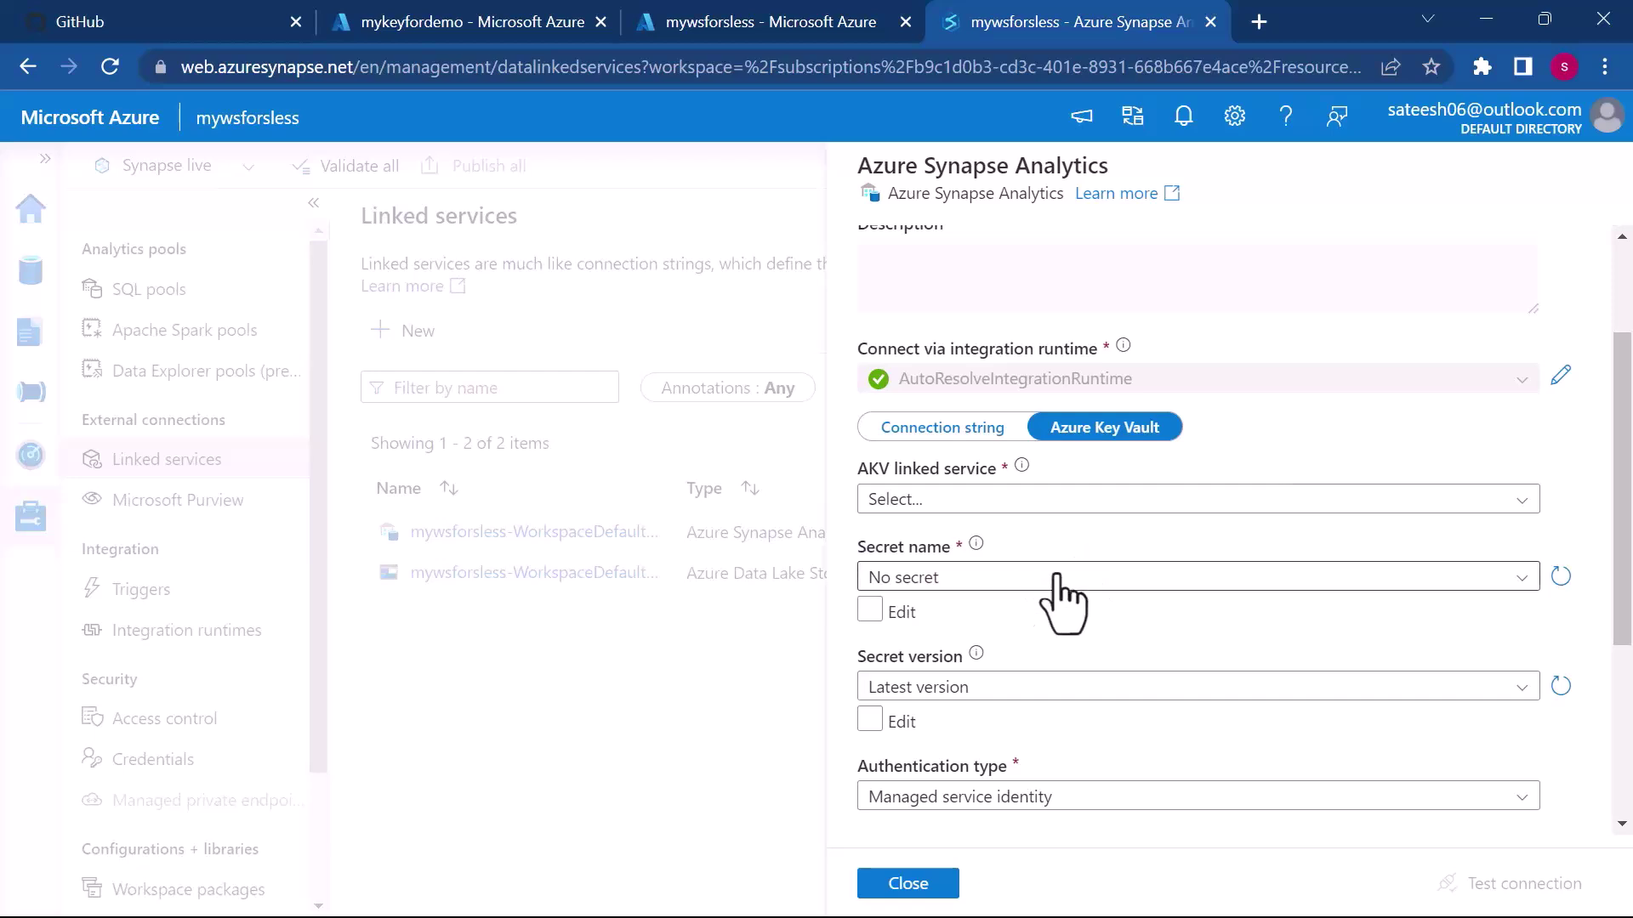
pyautogui.click(1054, 503)
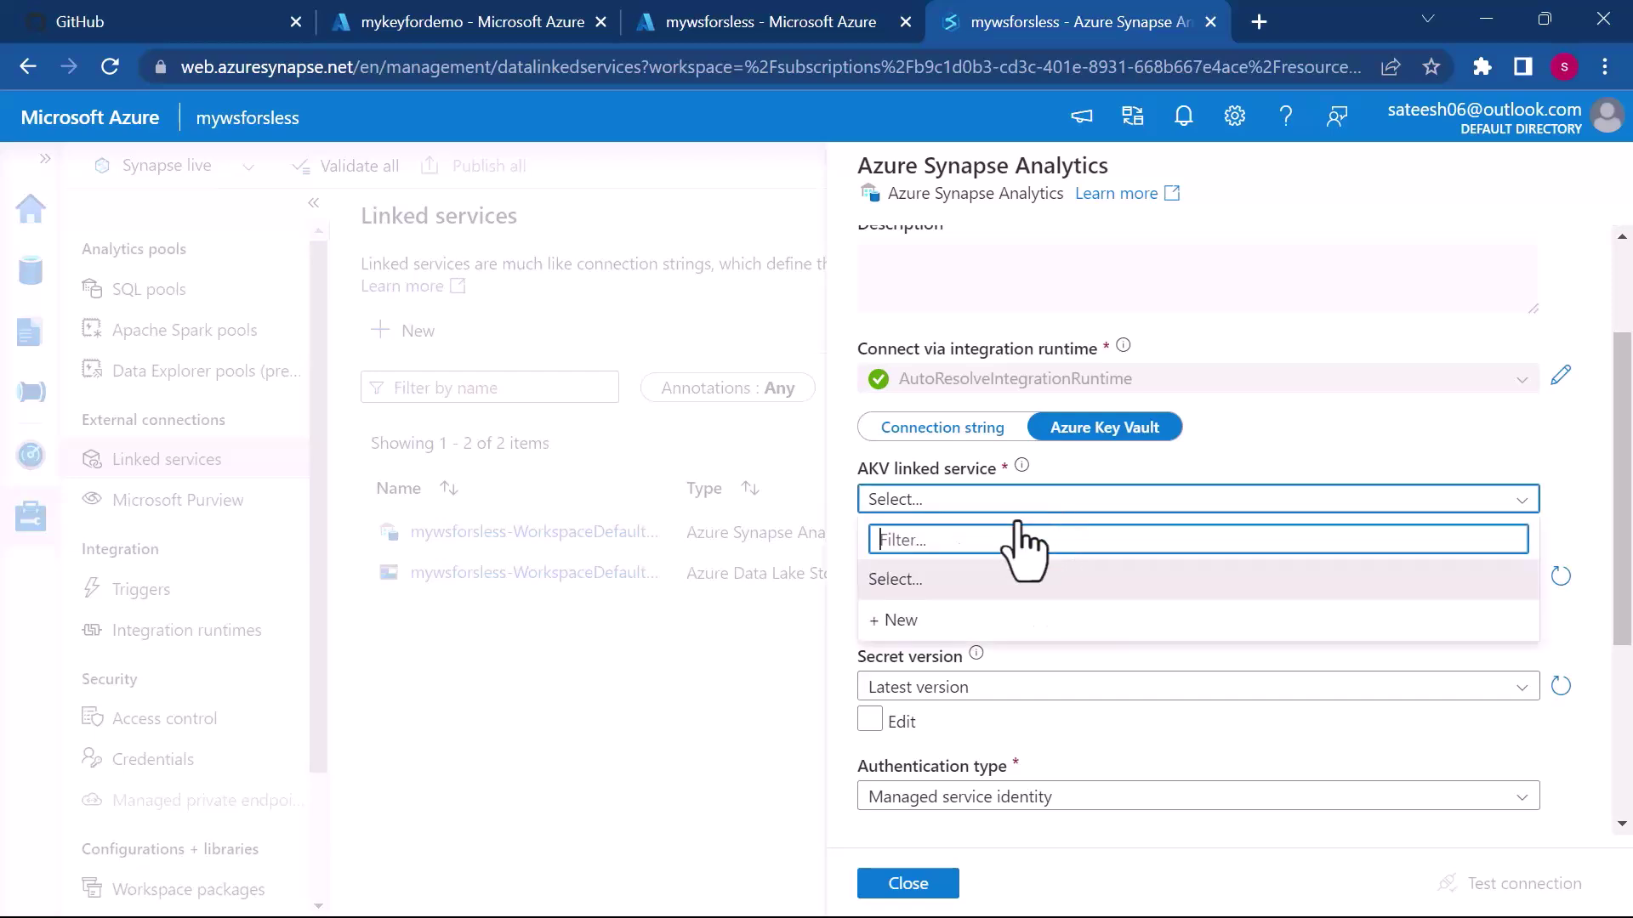
pyautogui.click(900, 619)
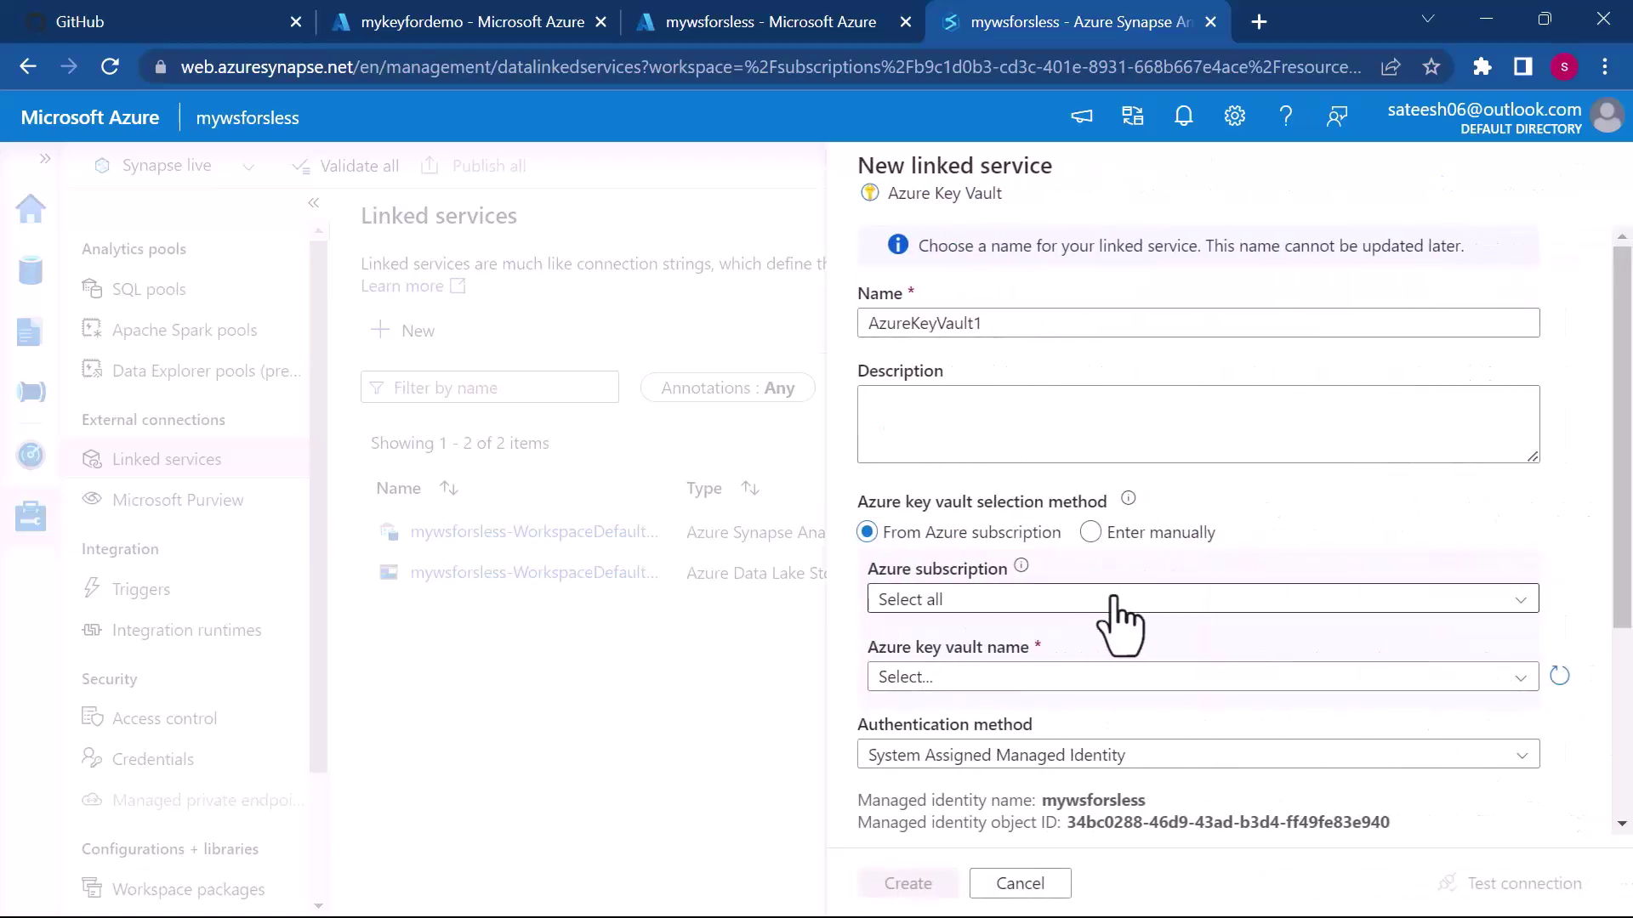
# Set the new linked service's Azure subscription to Visual Studio Enterprise Subscription and its key vault to mykeyfordemo.
pyautogui.click(1114, 599)
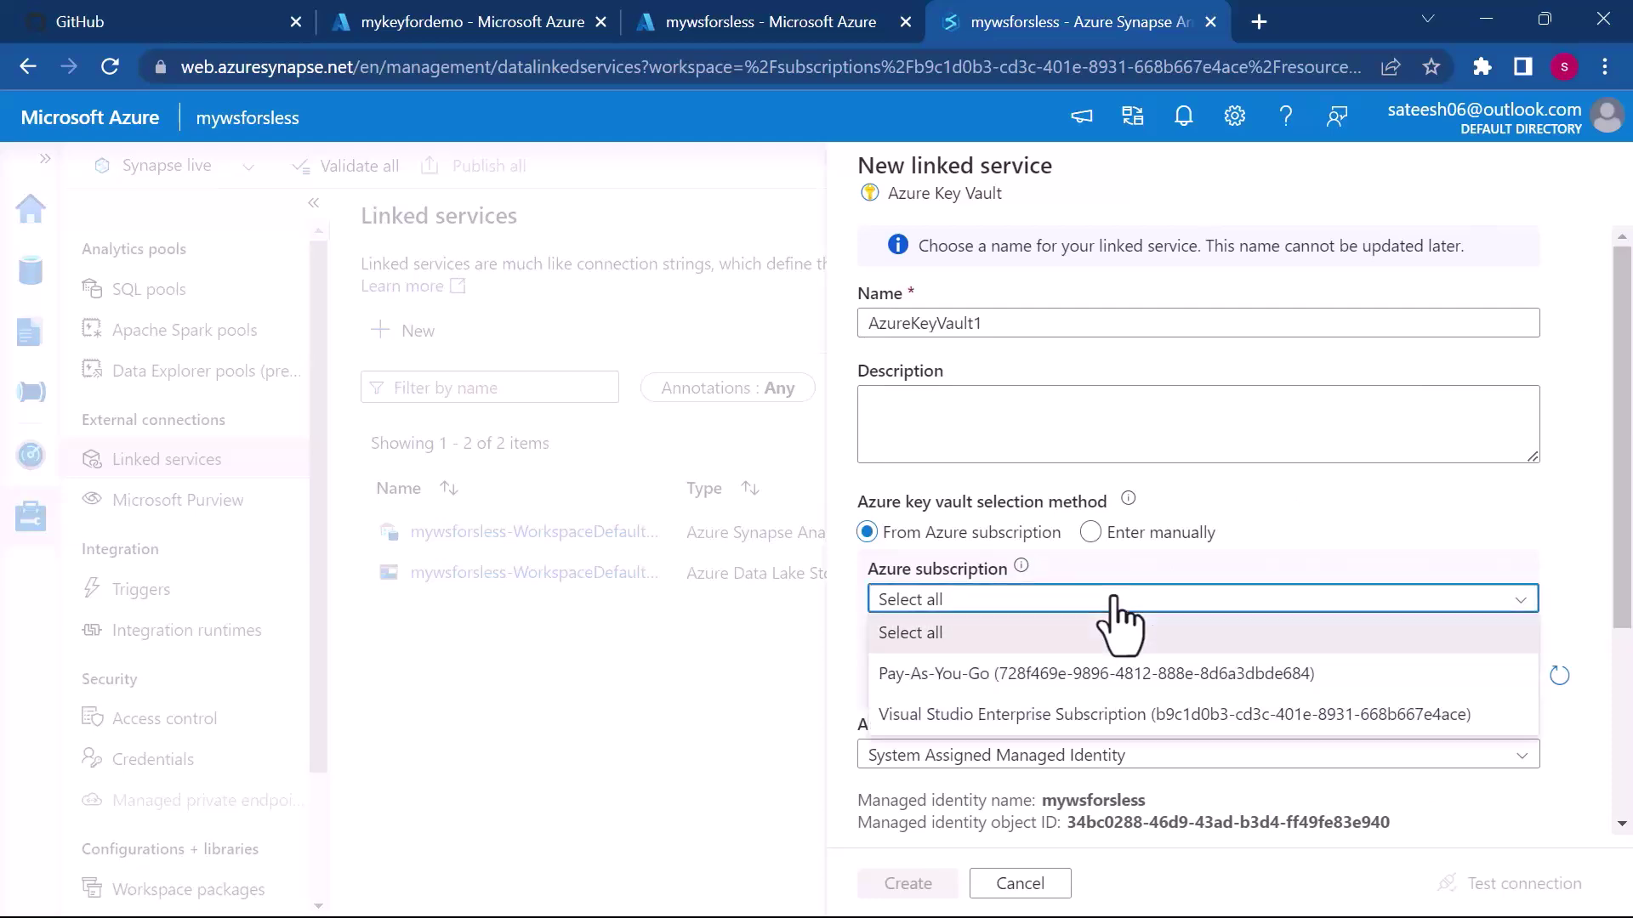
pyautogui.click(1018, 716)
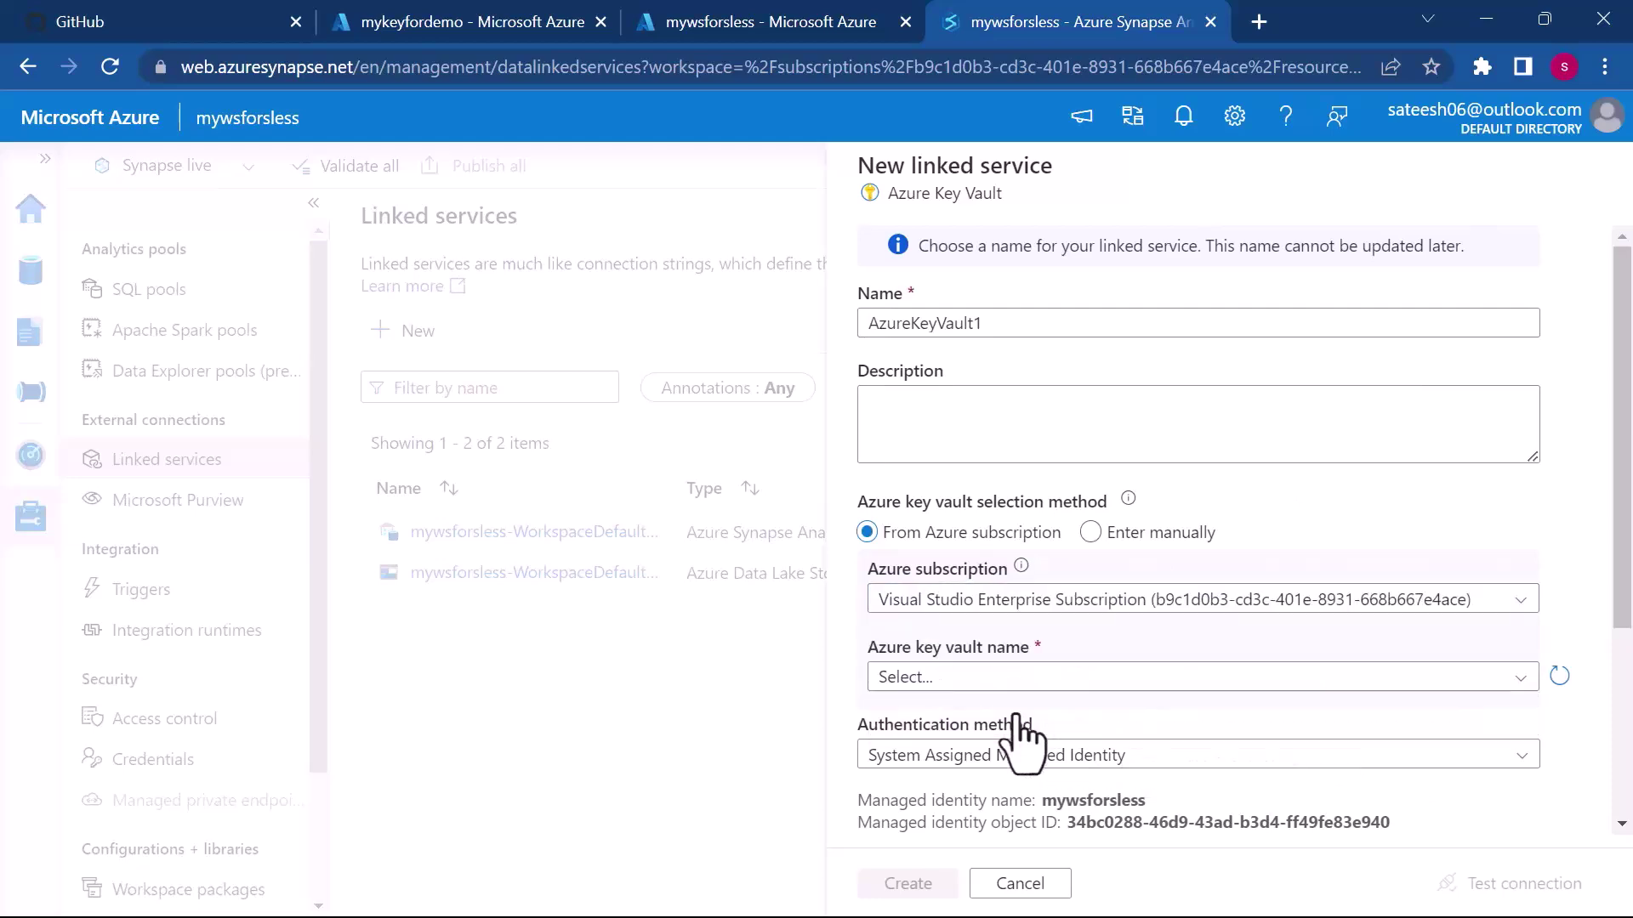
pyautogui.scroll(-3, 1085, 692)
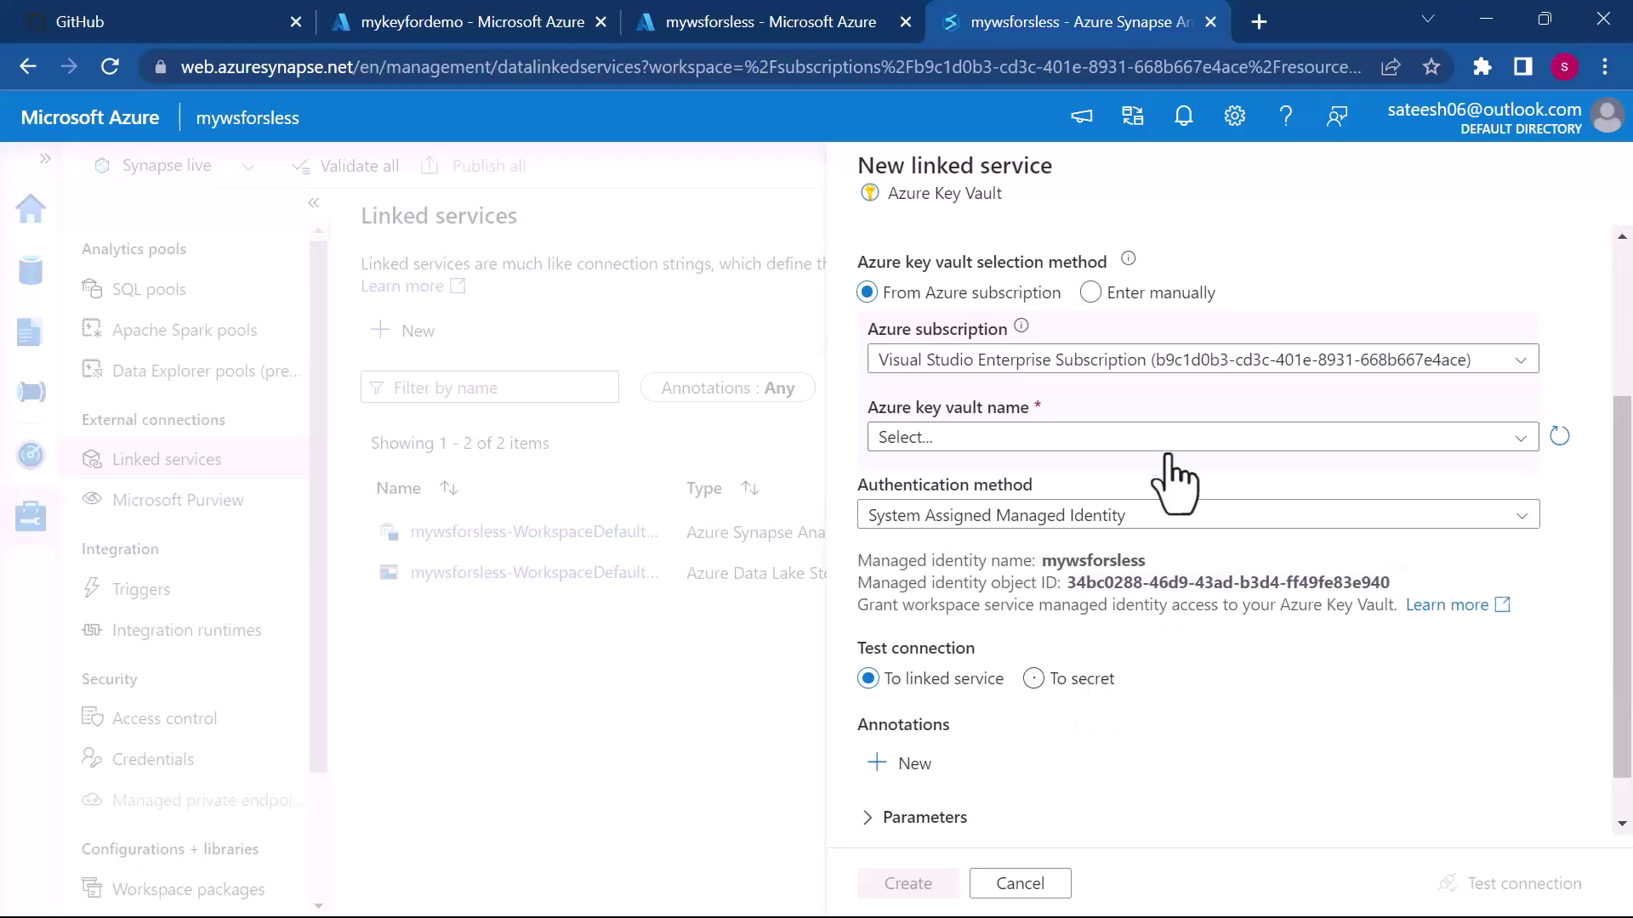
pyautogui.click(1165, 437)
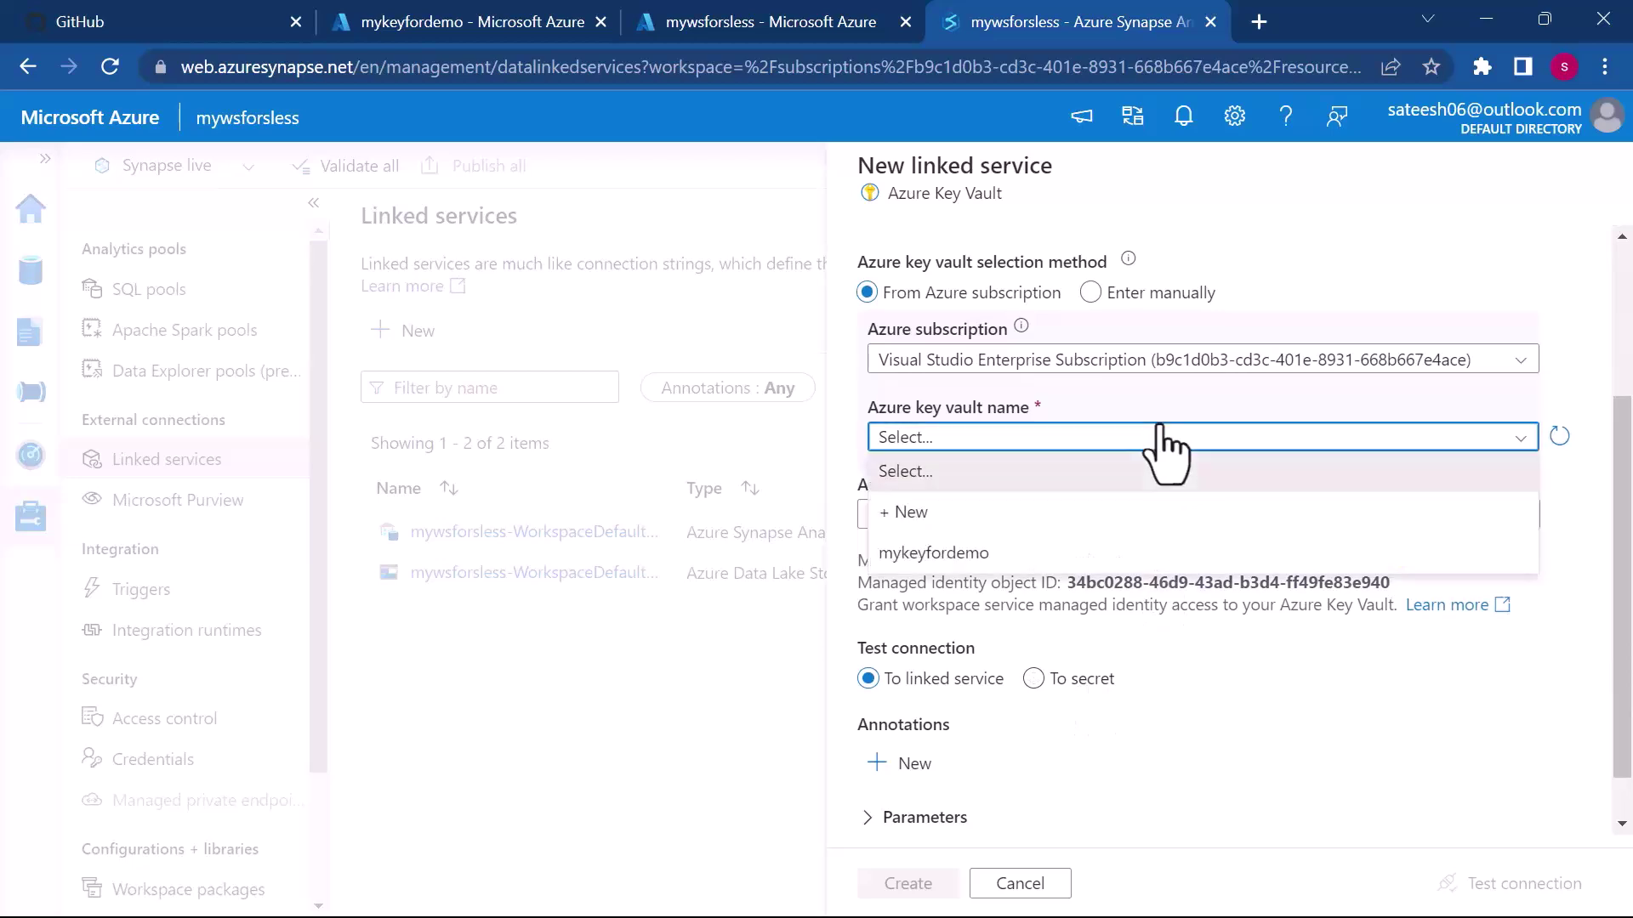
pyautogui.click(934, 555)
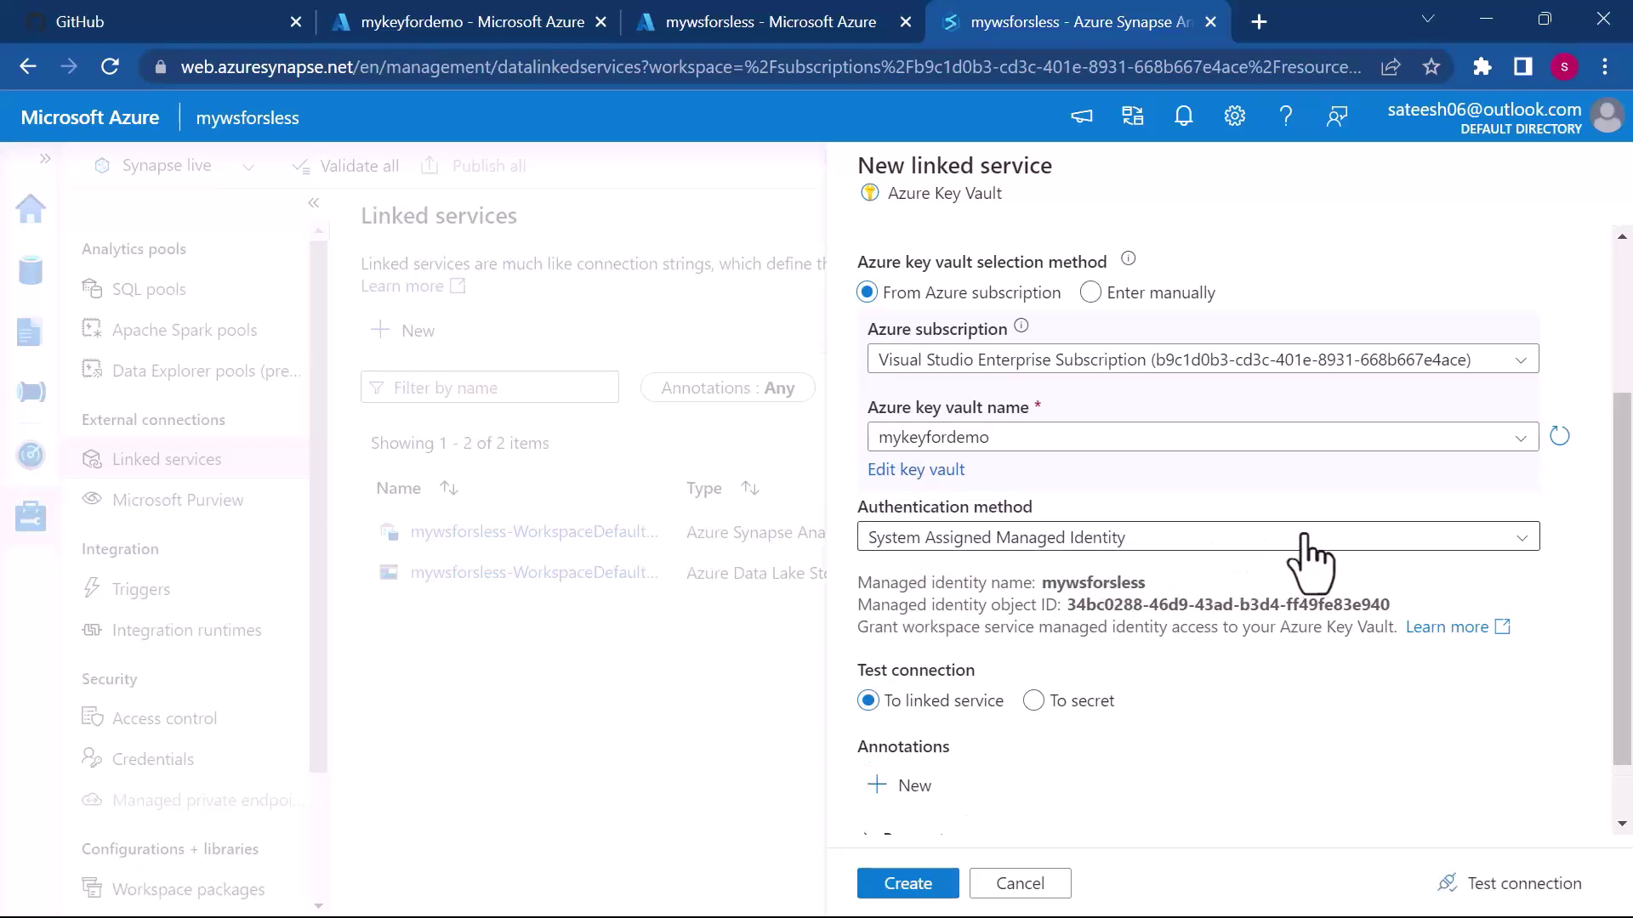
# Keep System Assigned Managed Identity as the authentication method, test the connection to the linked service and create AzureKeyVault1.
pyautogui.scroll(-1, 1311, 562)
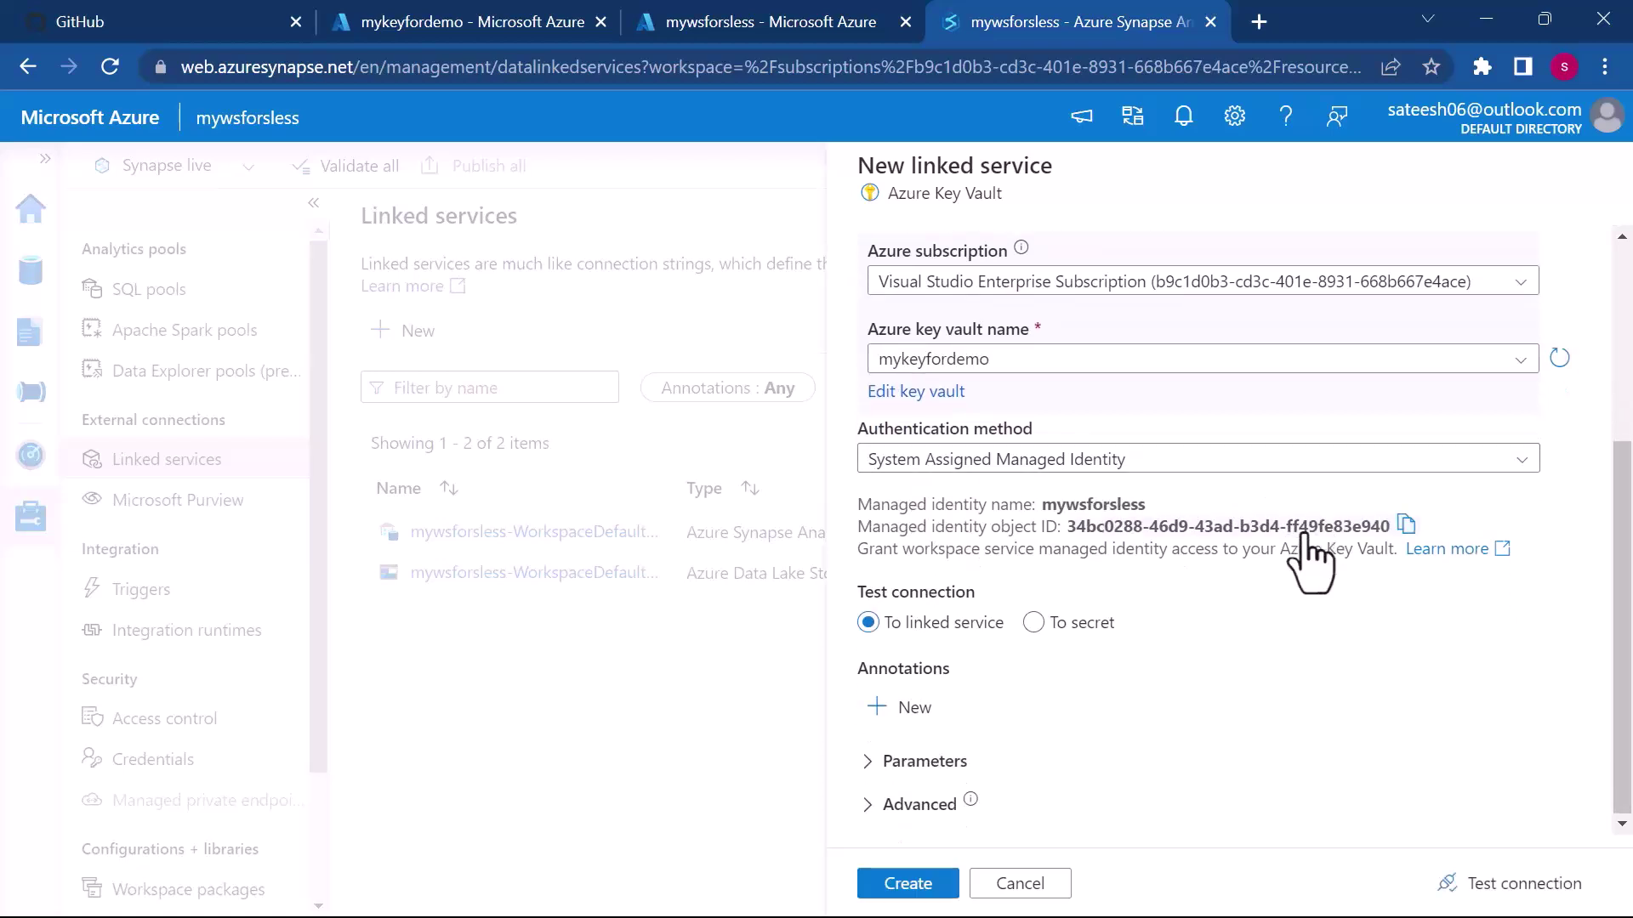
pyautogui.click(1333, 463)
pyautogui.click(1332, 466)
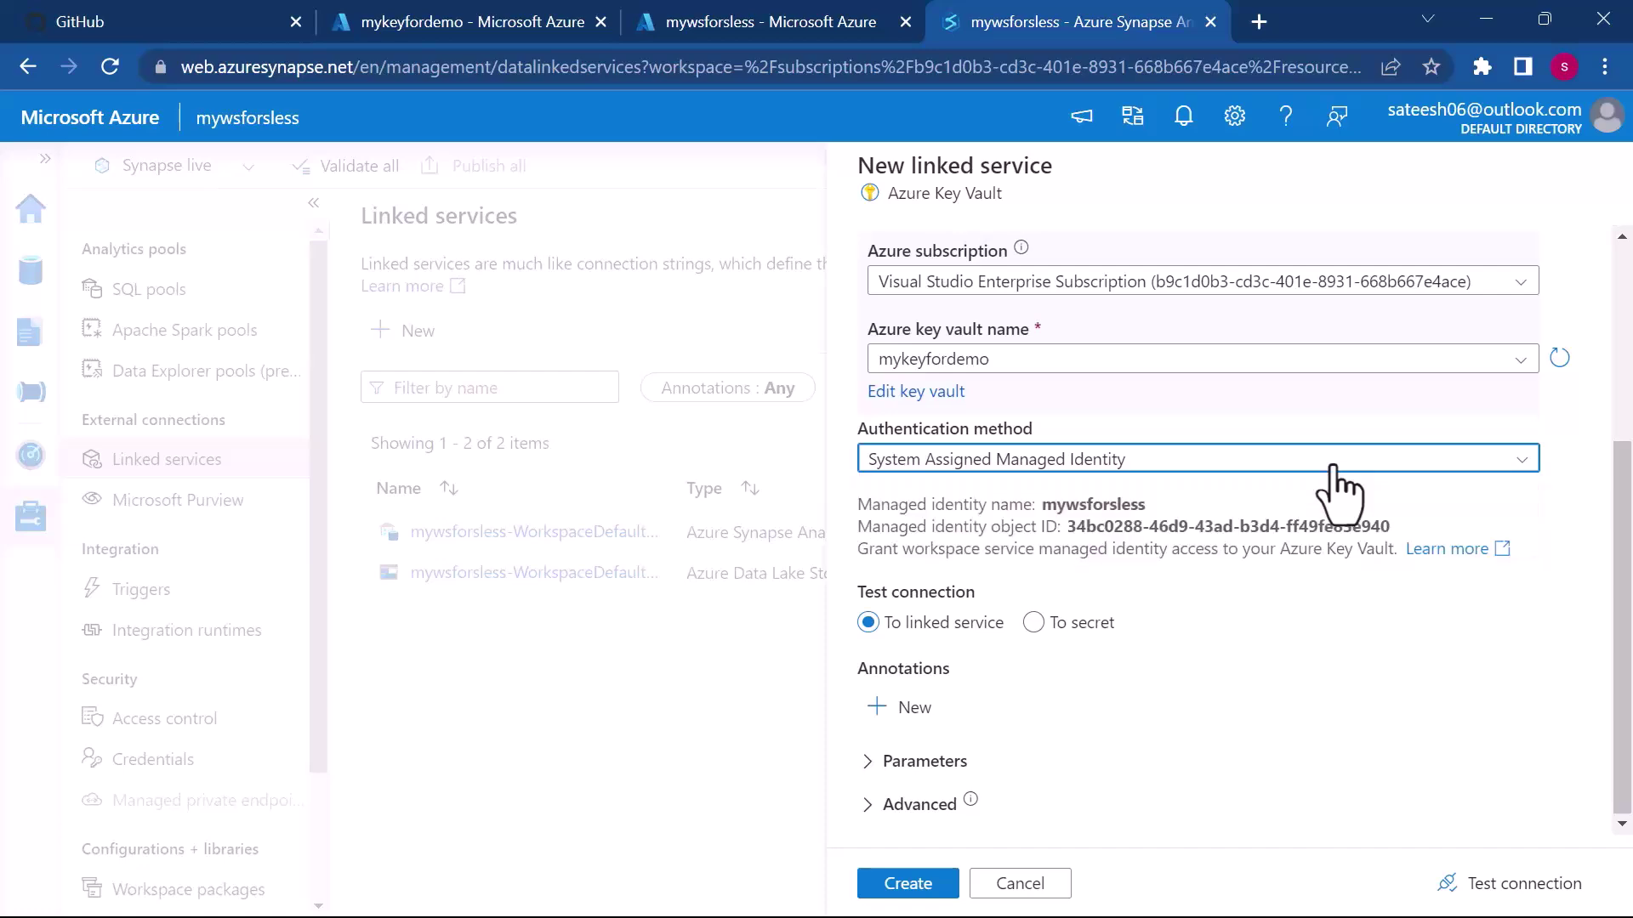
pyautogui.scroll(3, 1184, 433)
pyautogui.scroll(-3, 1185, 437)
pyautogui.click(1480, 889)
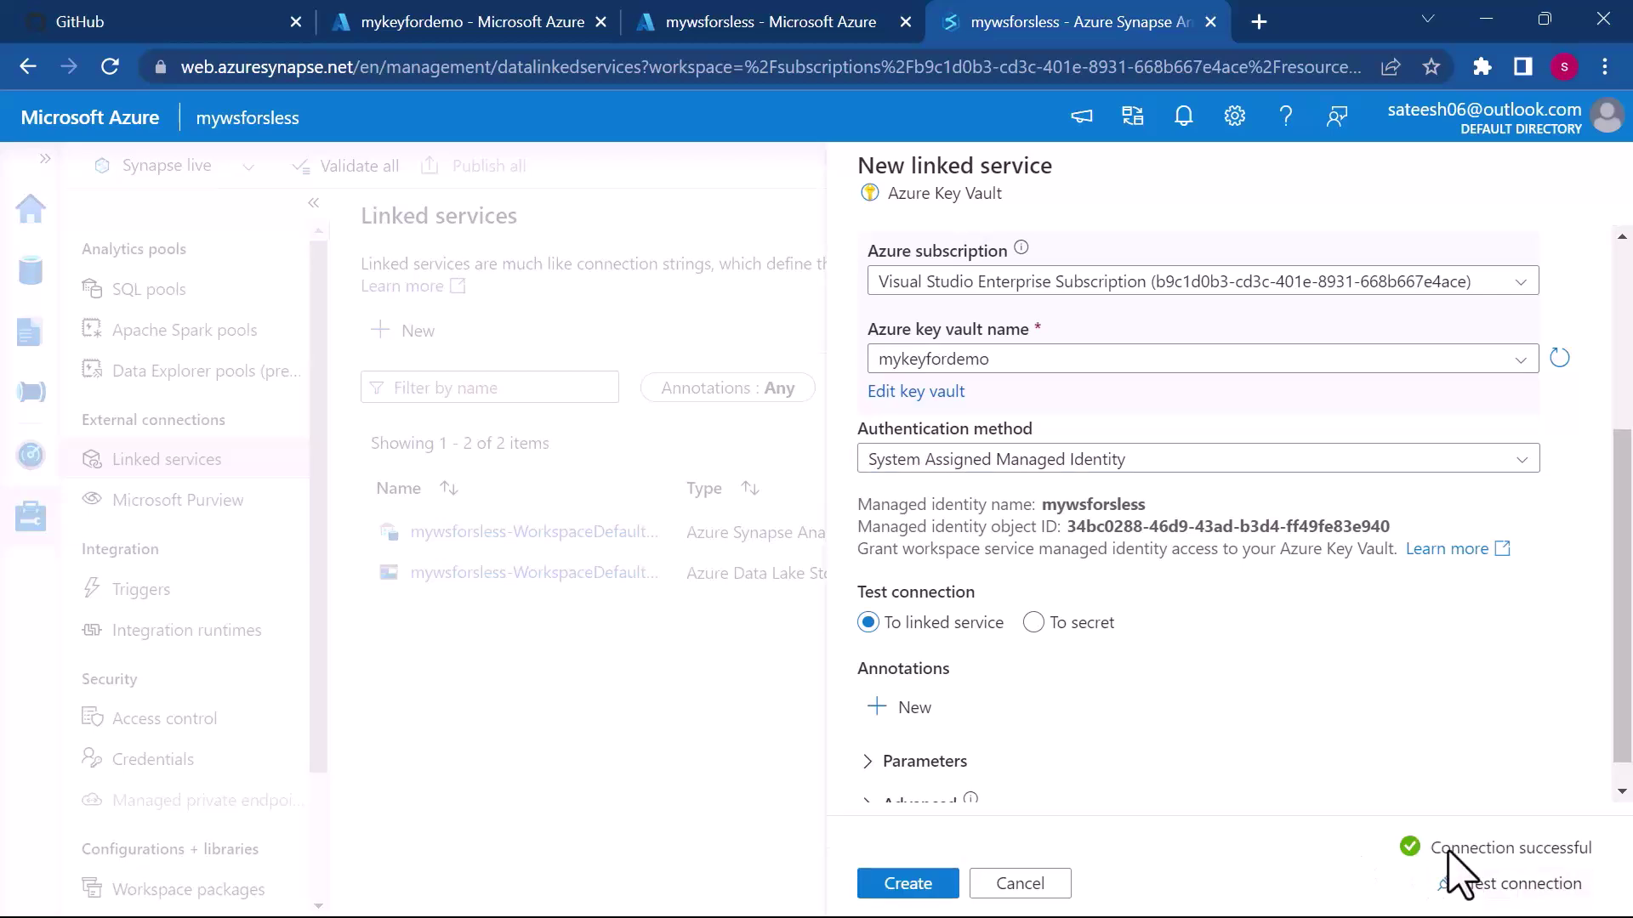
pyautogui.click(907, 883)
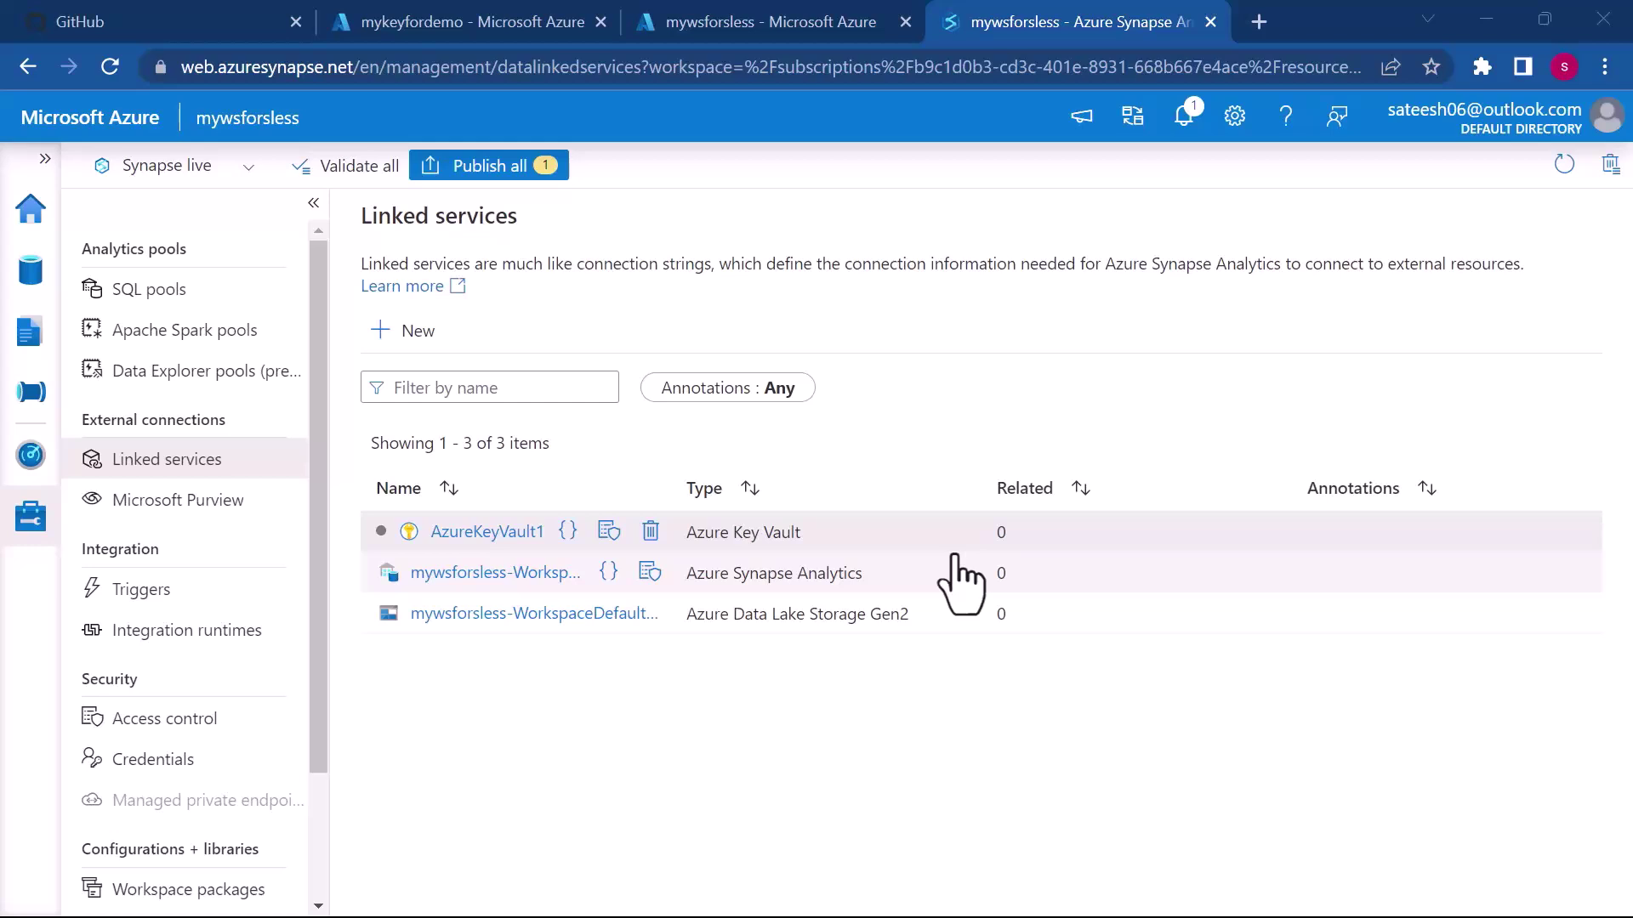
# Open certificate creation in the mykeyfordemo key vault in the Azure portal and compare the Import and Generate methods.
pyautogui.click(482, 25)
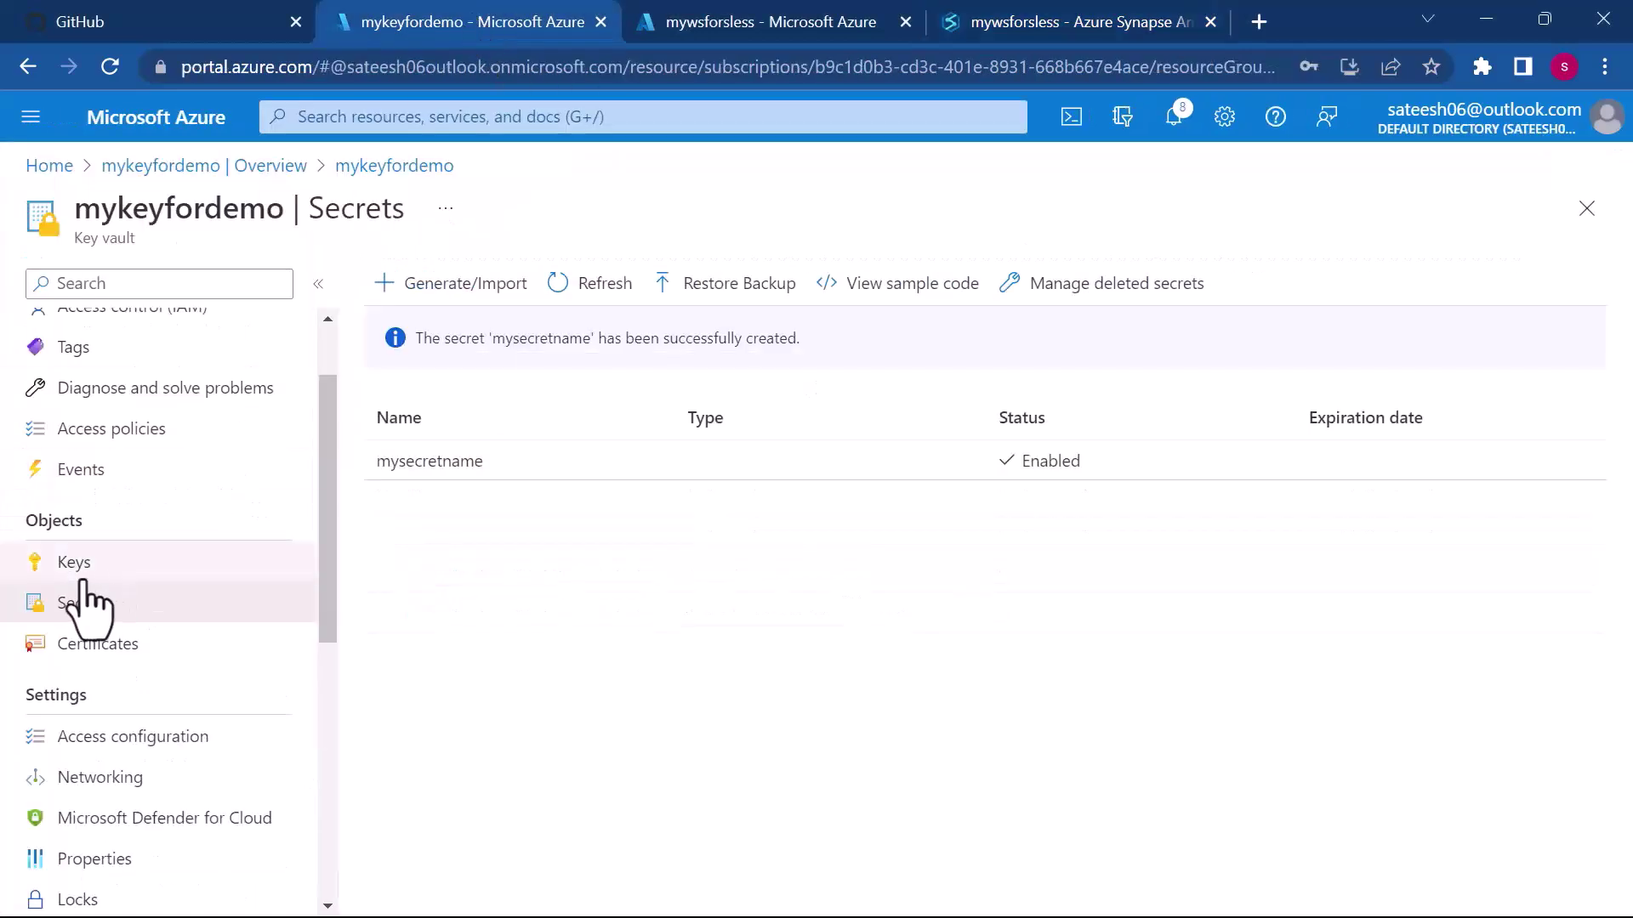
pyautogui.click(119, 650)
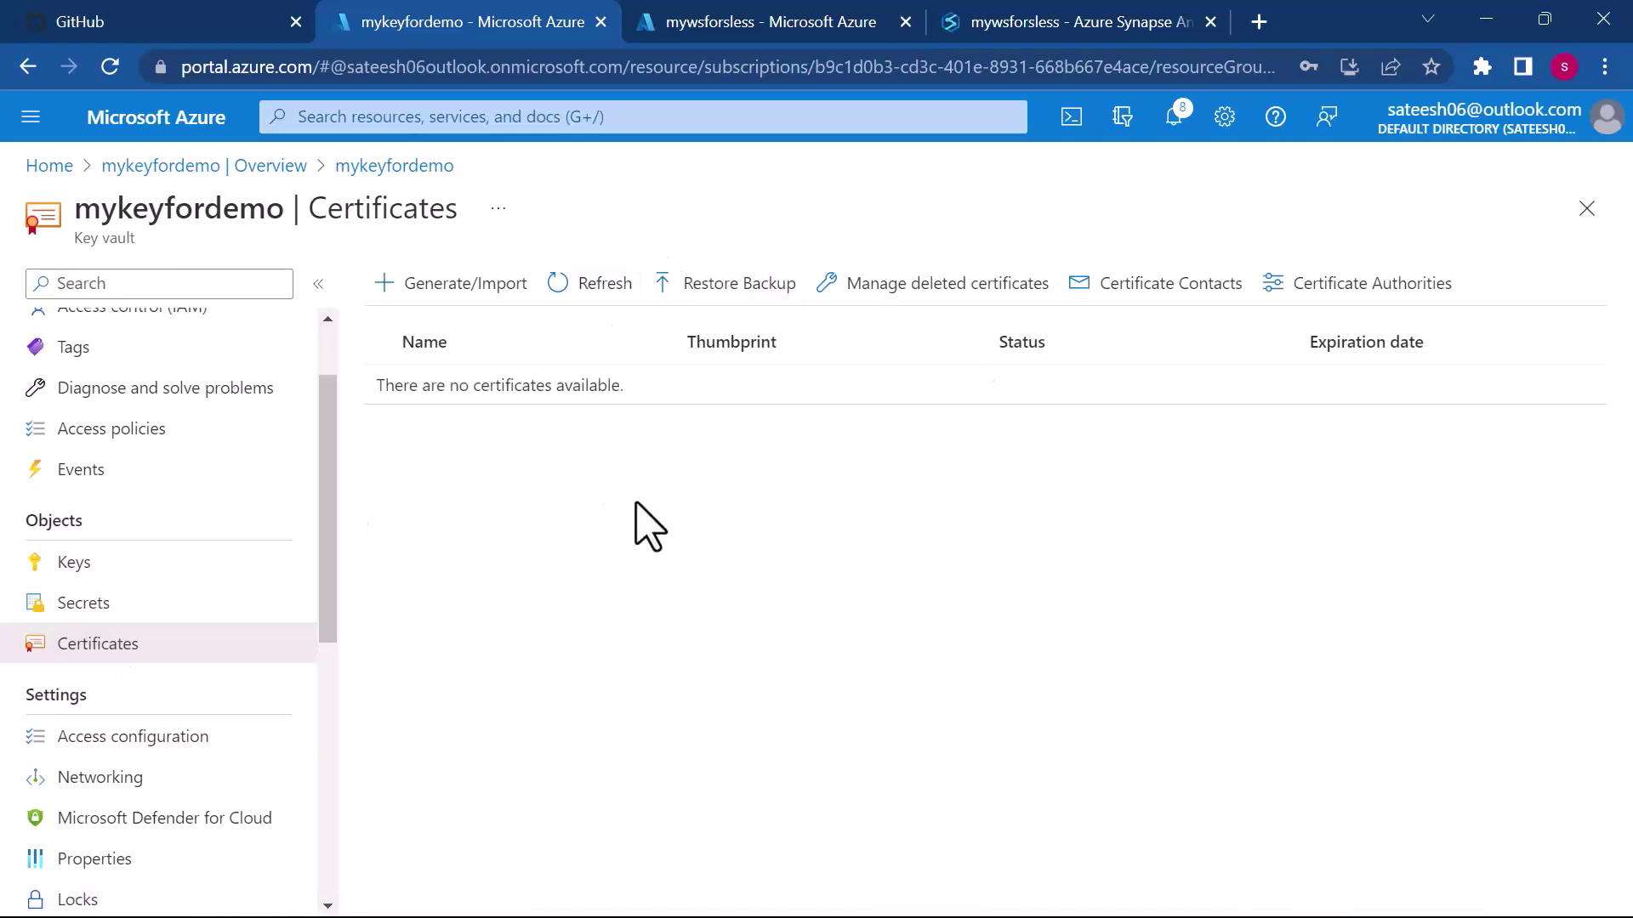
pyautogui.click(459, 285)
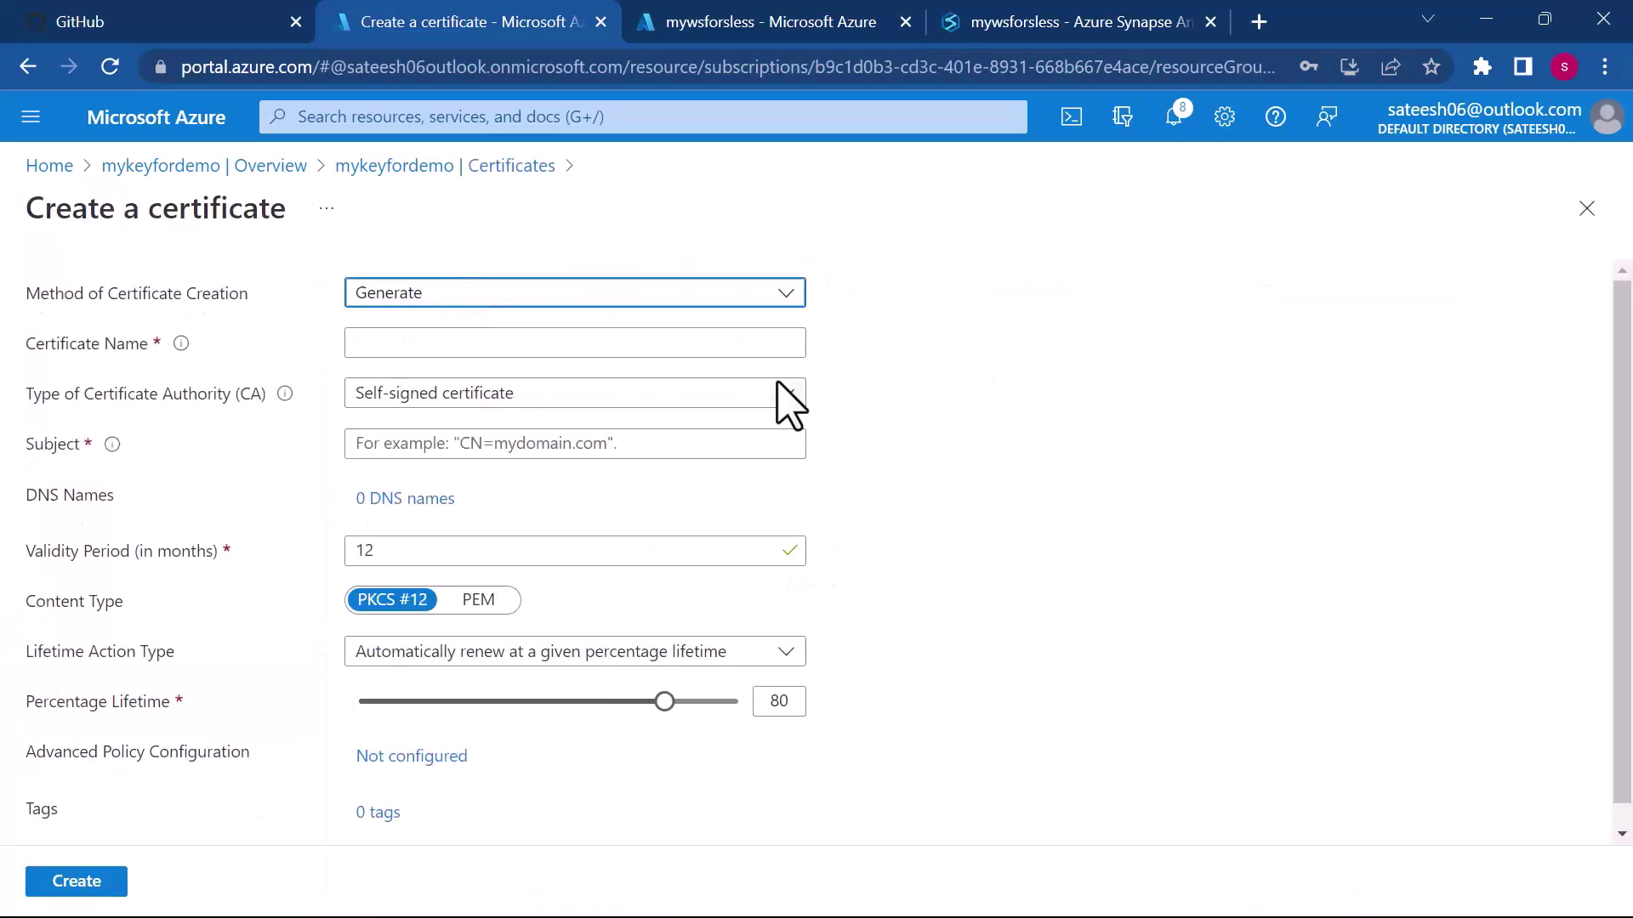
pyautogui.click(634, 293)
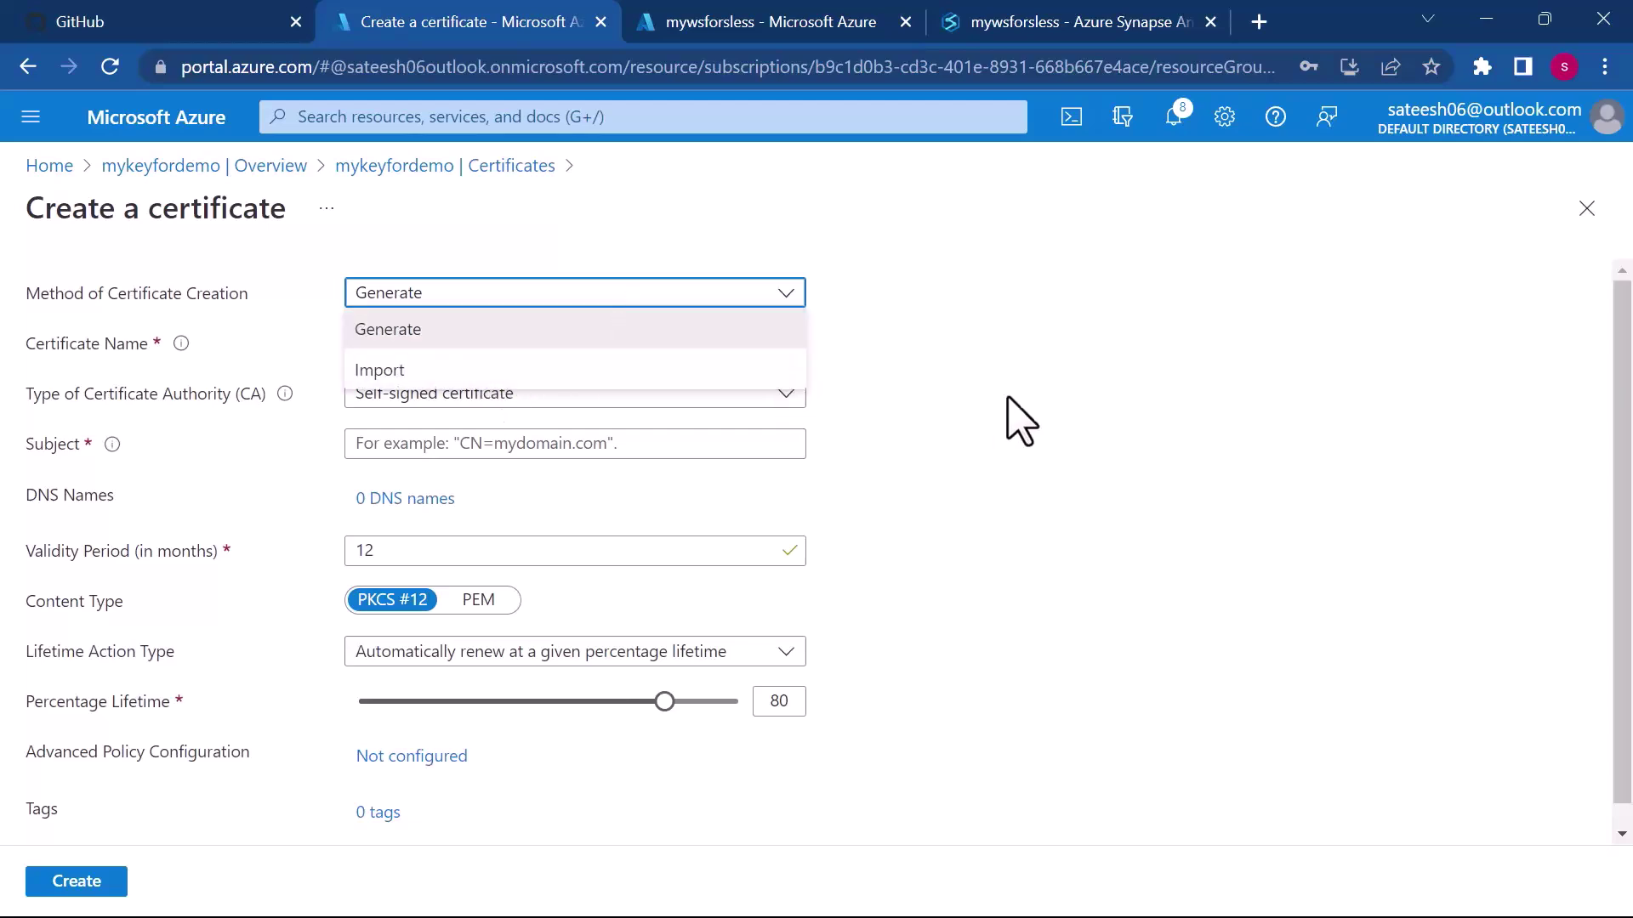
pyautogui.click(753, 371)
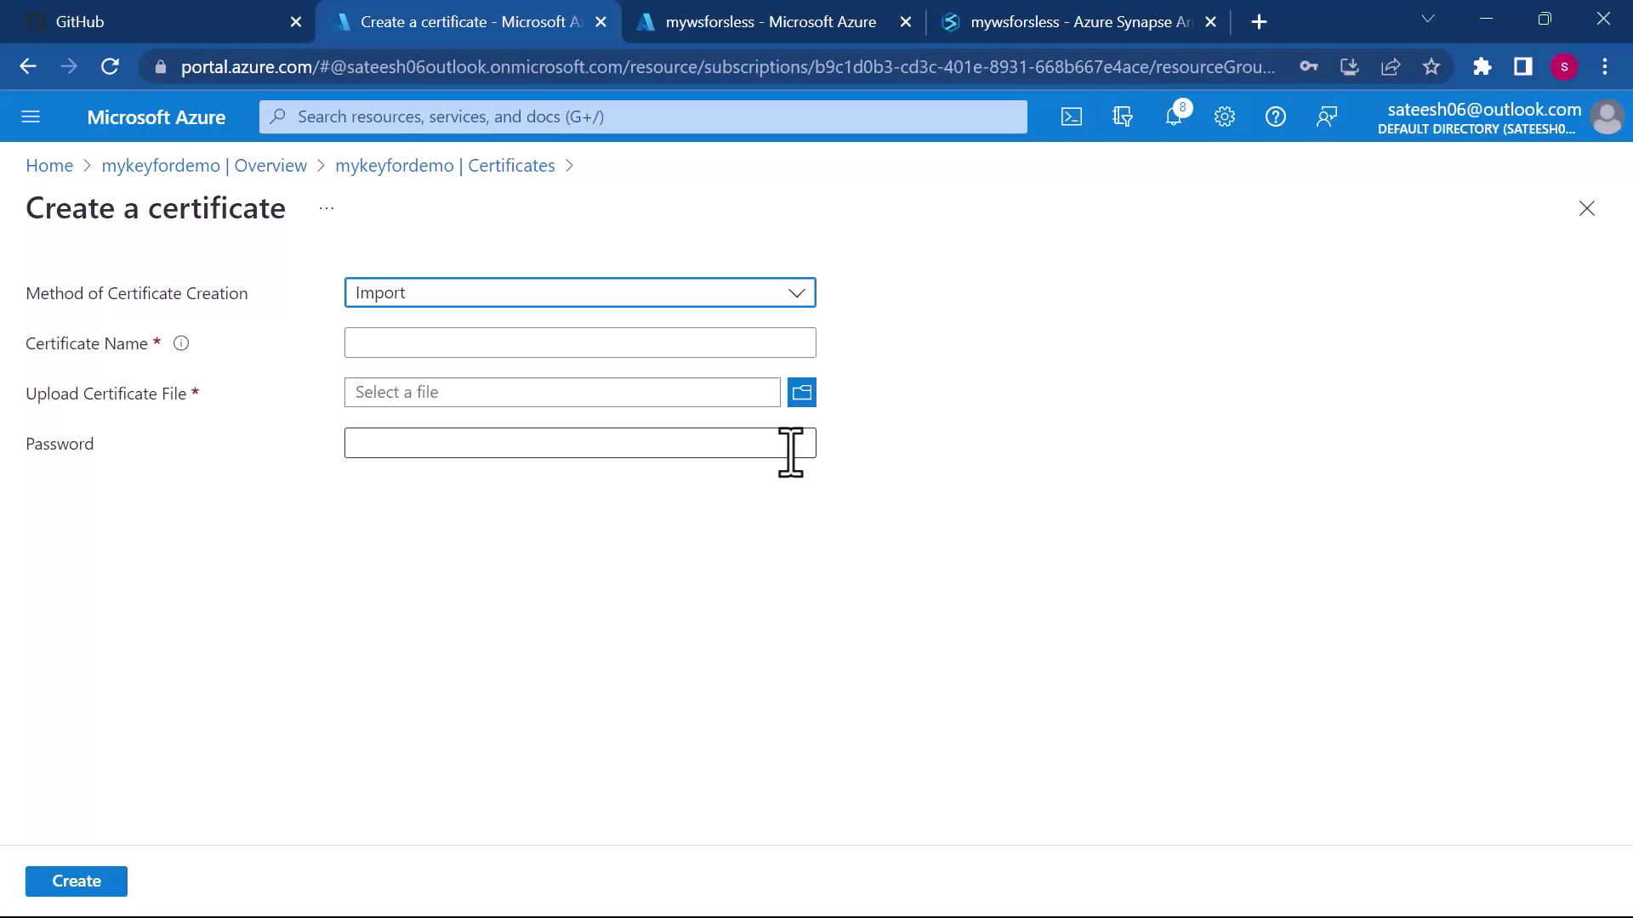
pyautogui.click(798, 294)
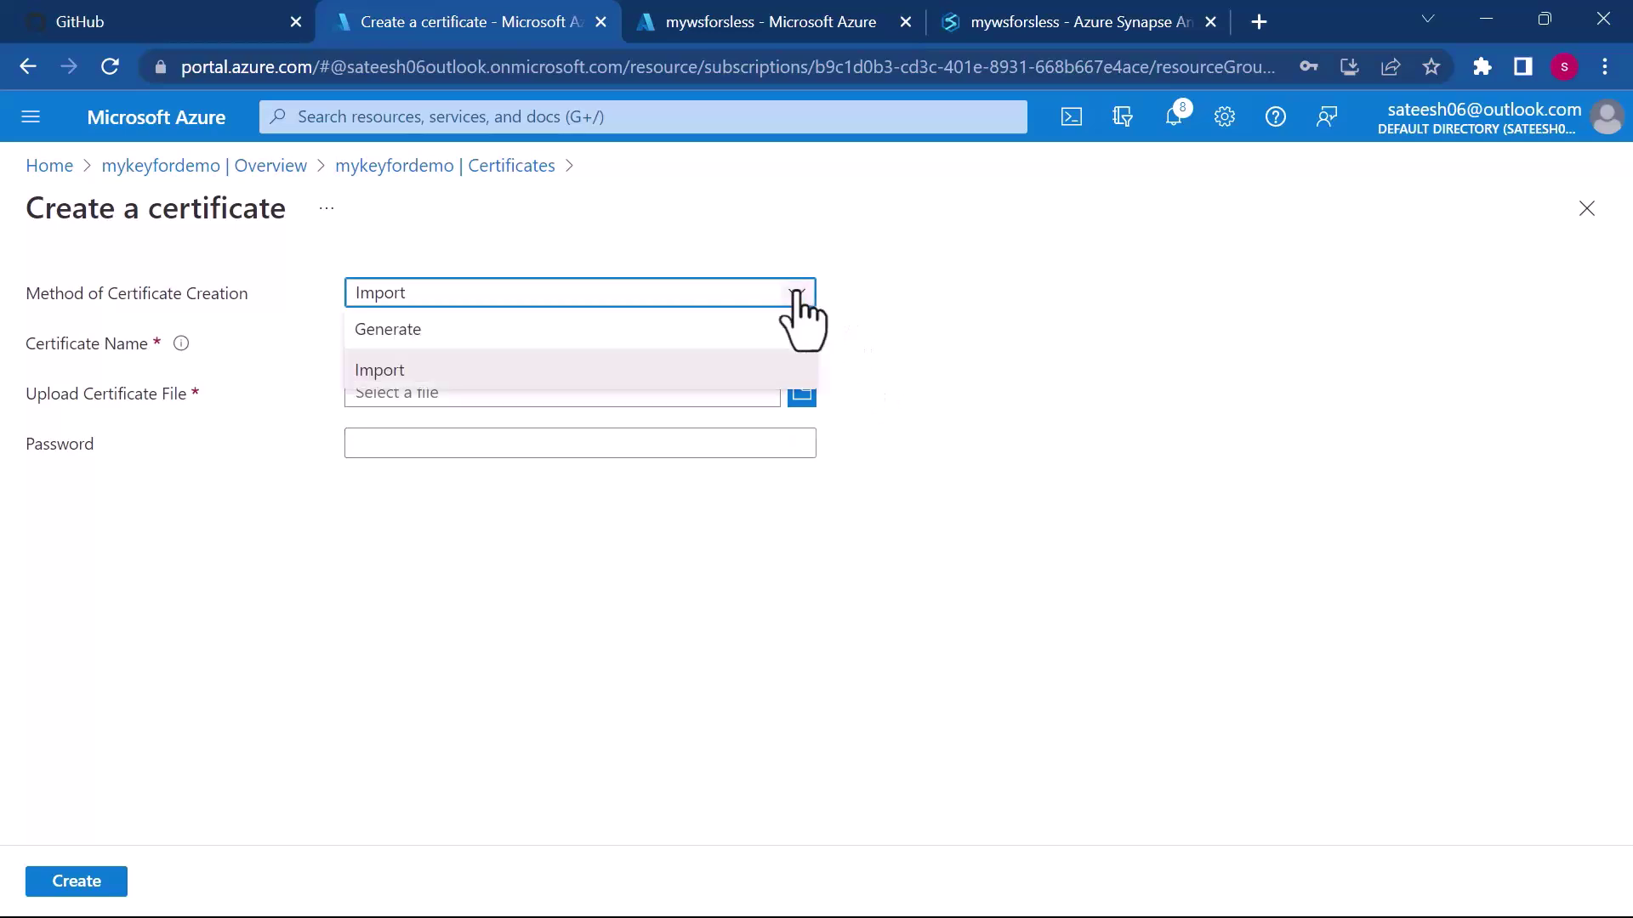
pyautogui.click(639, 331)
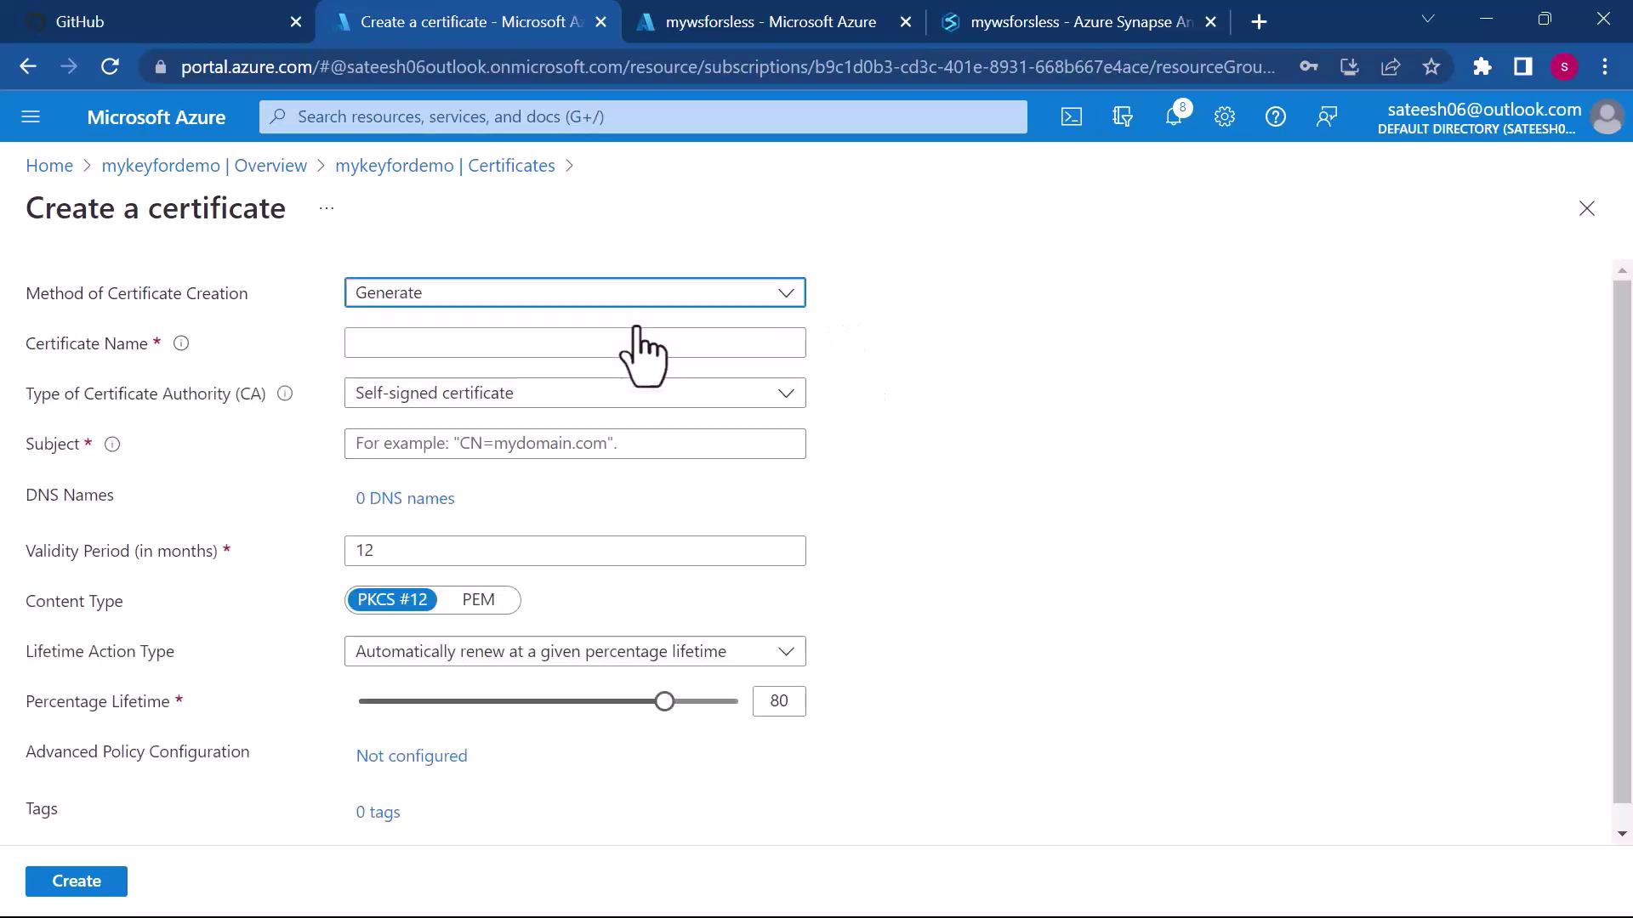
# Name the generated certificate new and choose Self-signed certificate as the certificate authority type.
pyautogui.click(642, 345)
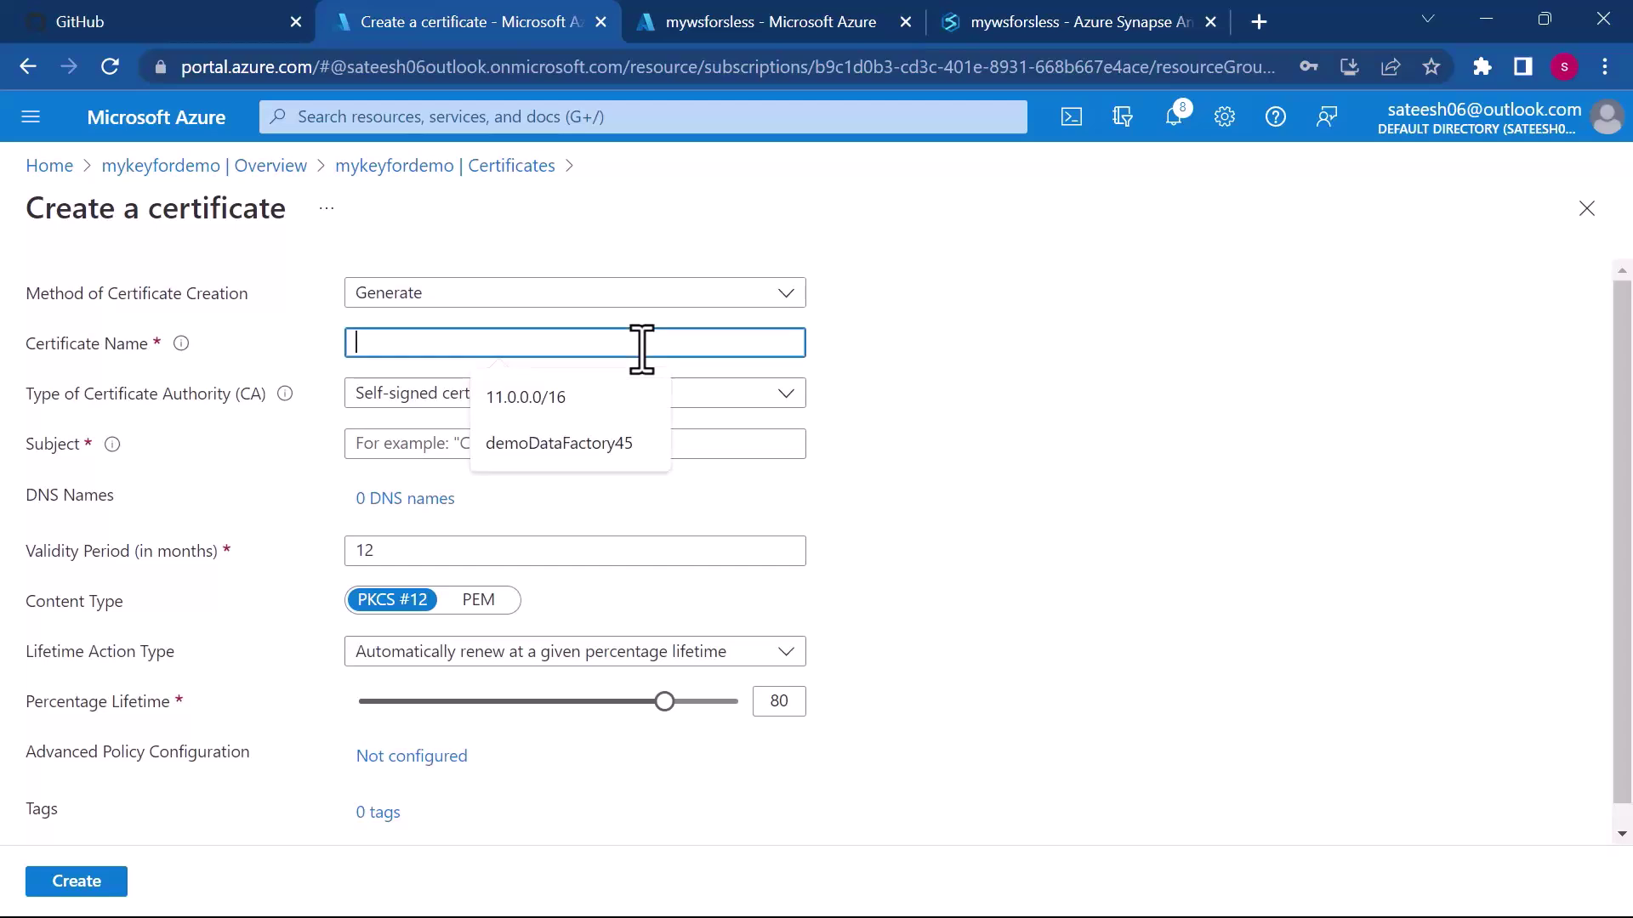
pyautogui.write('m')
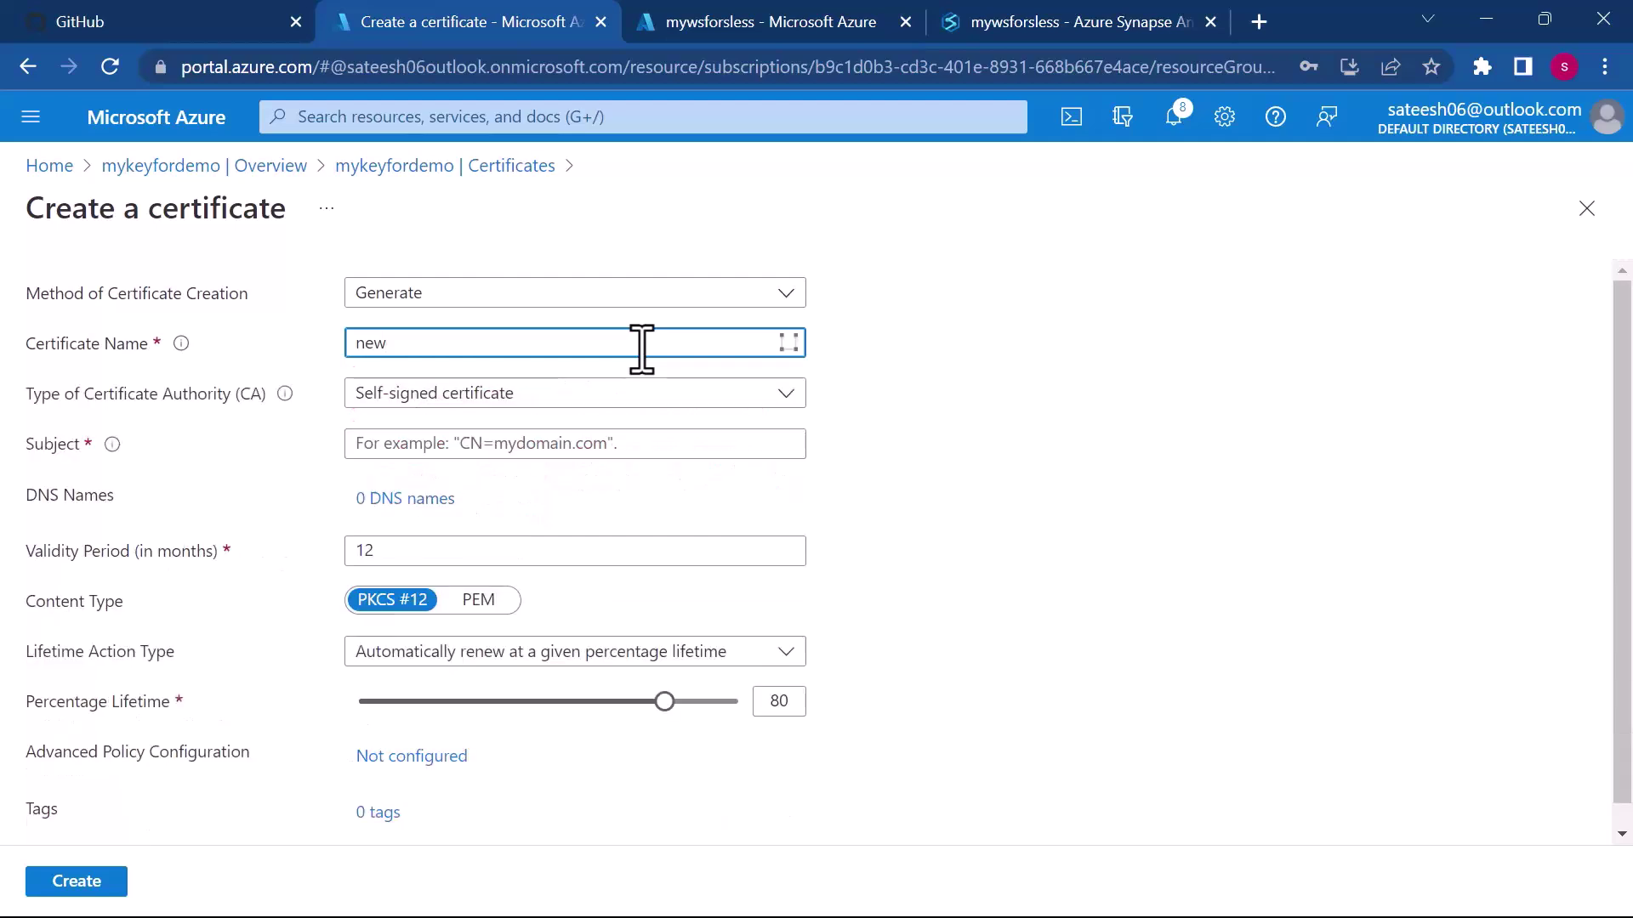
pyautogui.click(628, 400)
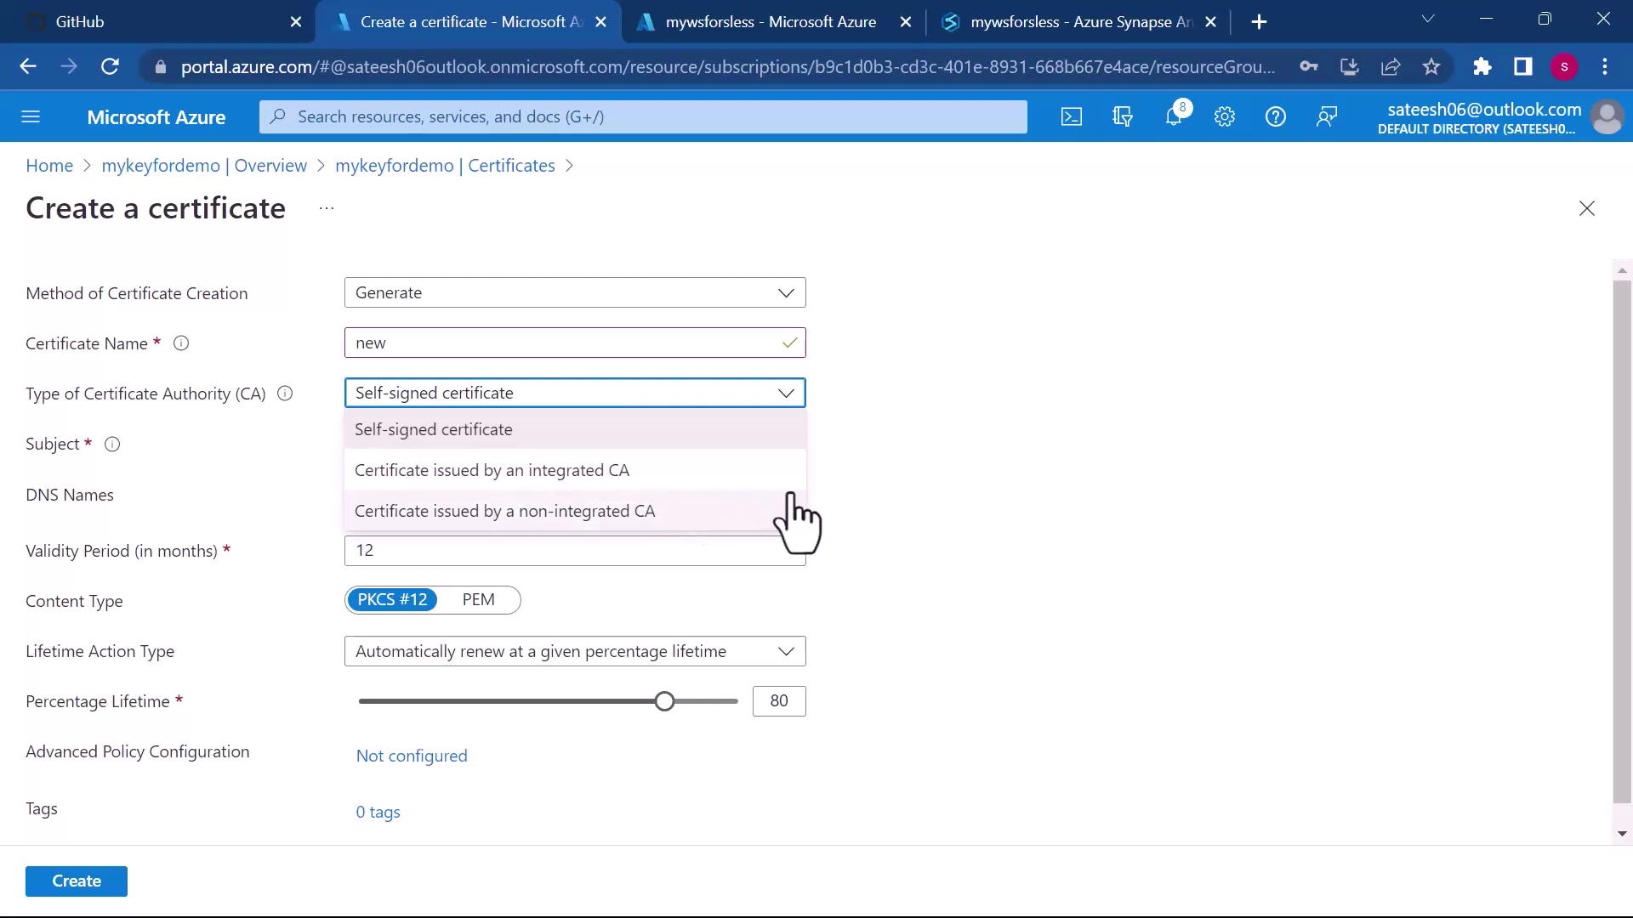
pyautogui.click(531, 437)
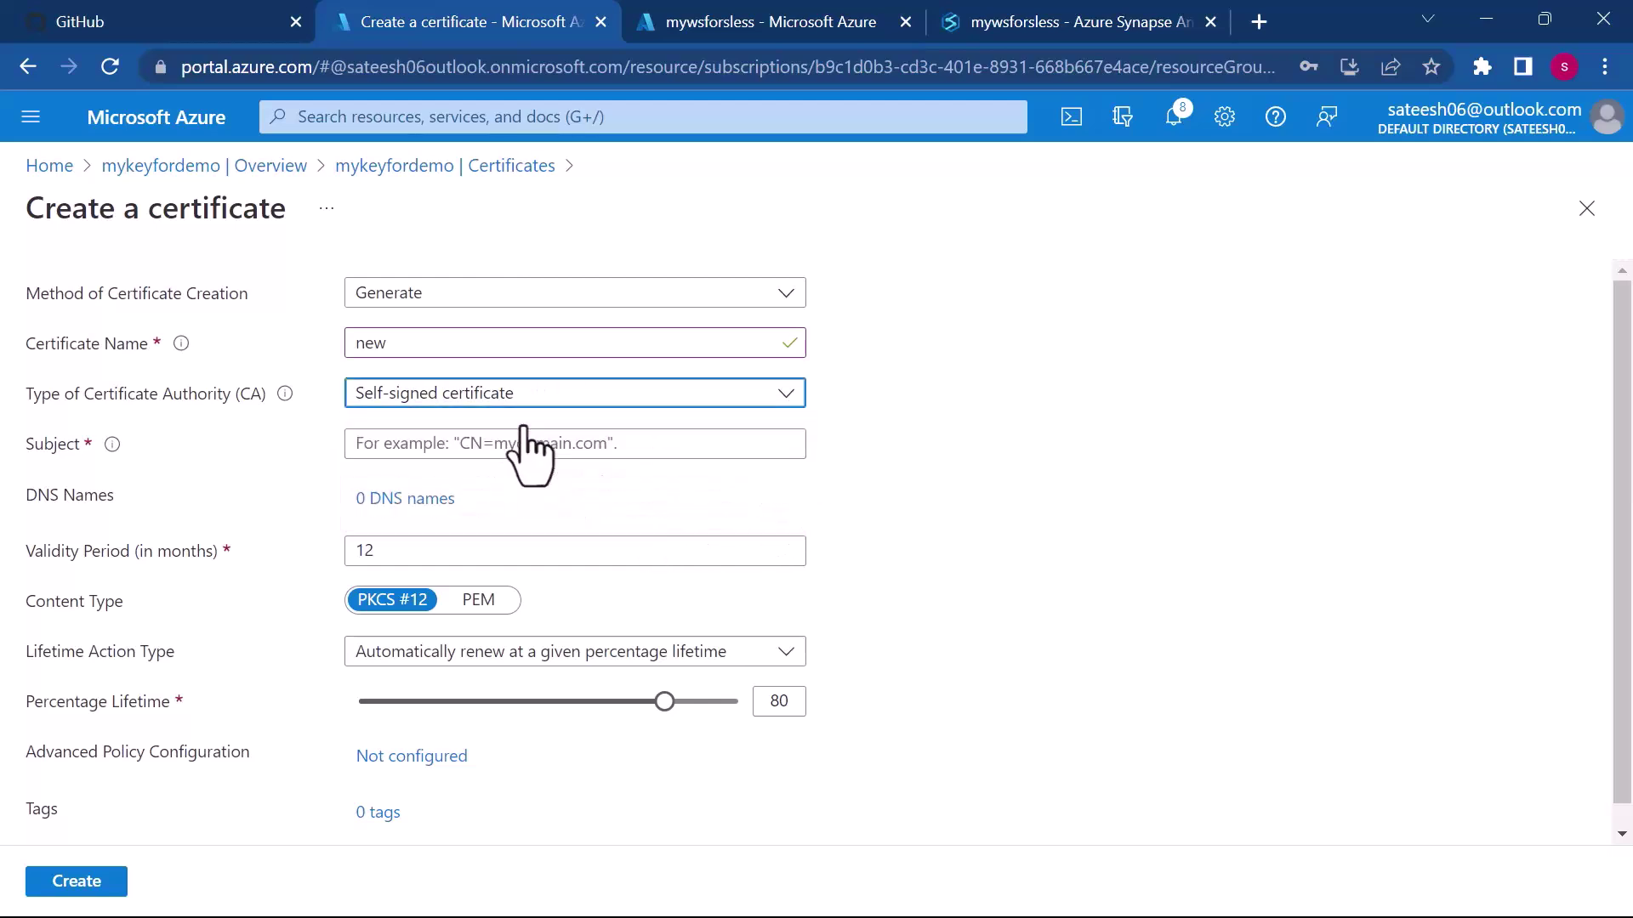
# Examine the certificate's subject and lifetime action options, and leave for the deployment overview, discarding the unsaved certificate.
pyautogui.click(568, 444)
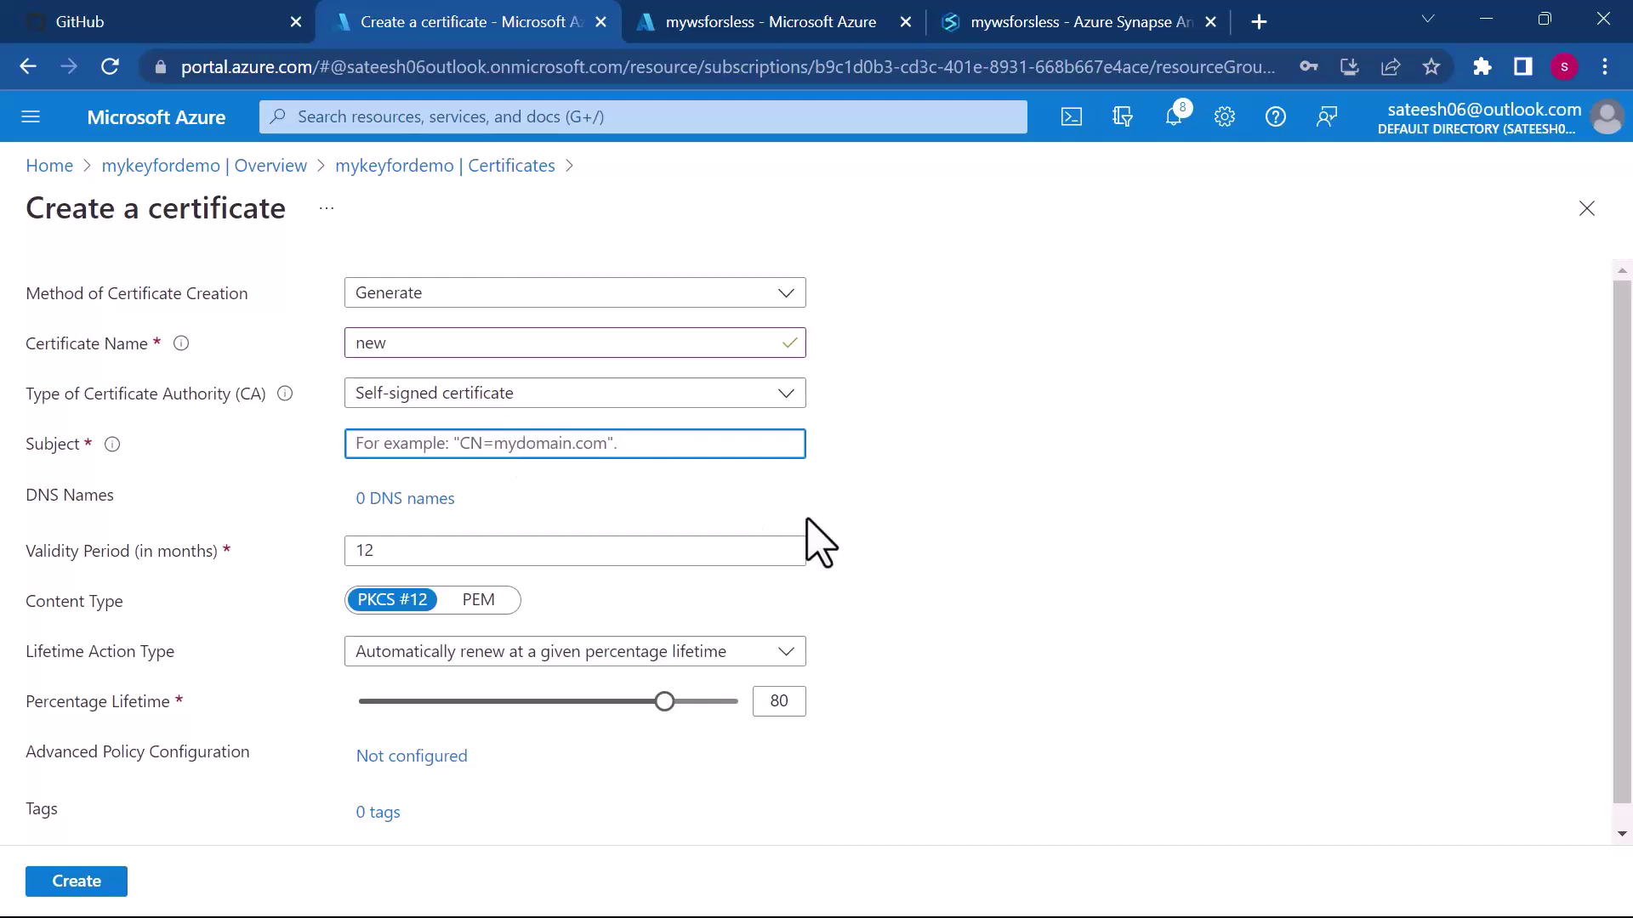
pyautogui.scroll(-1, 819, 545)
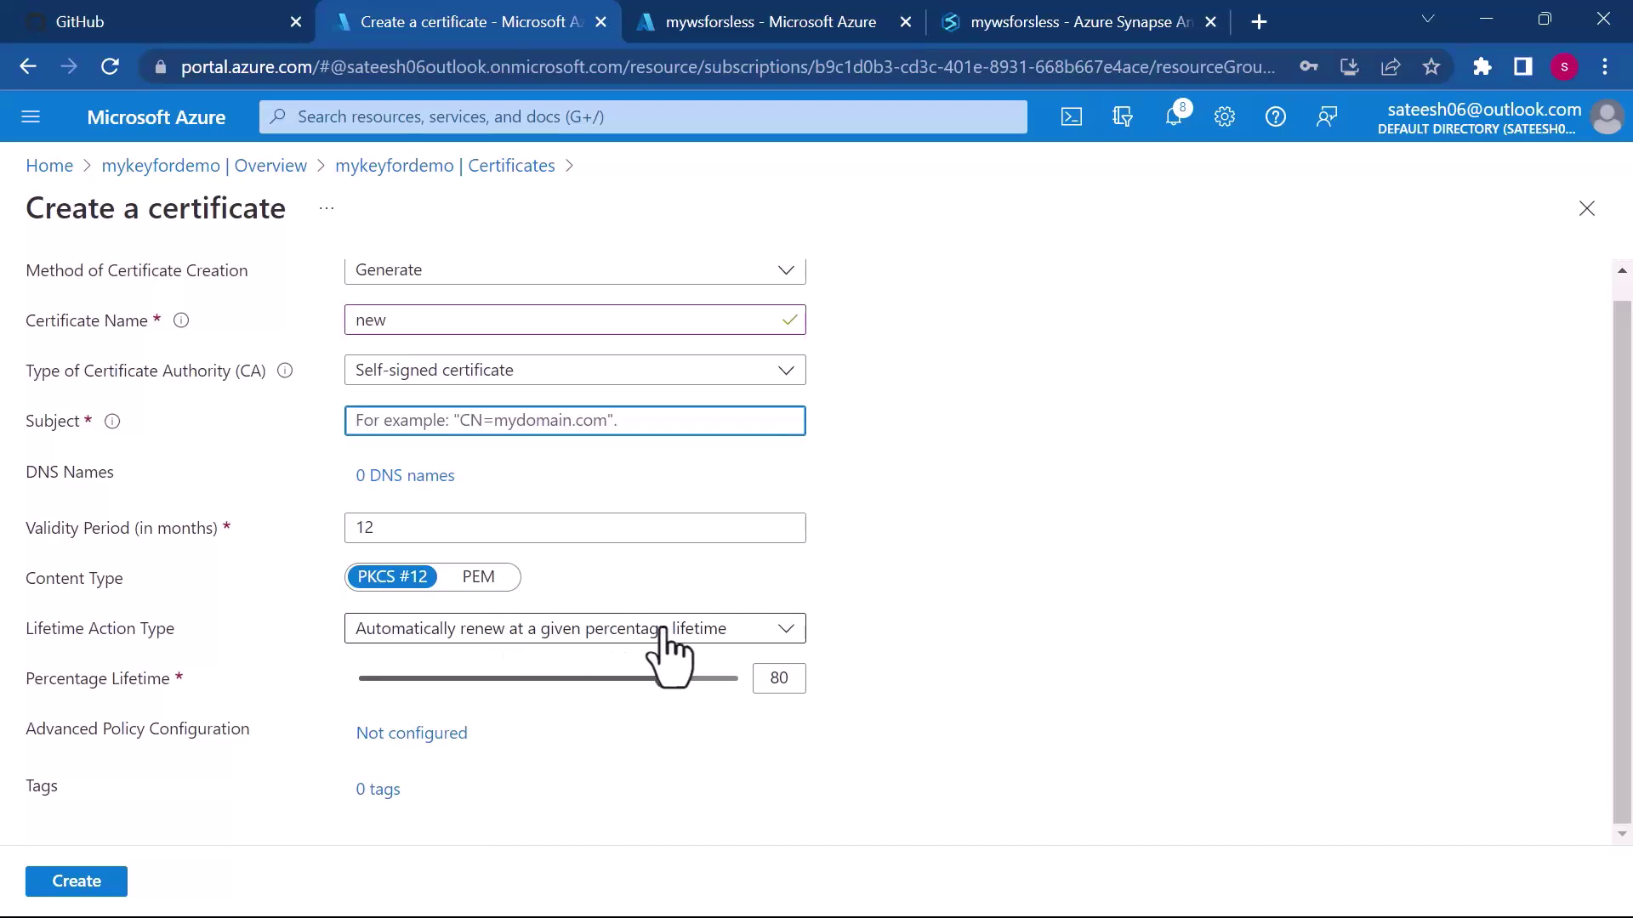
pyautogui.click(786, 630)
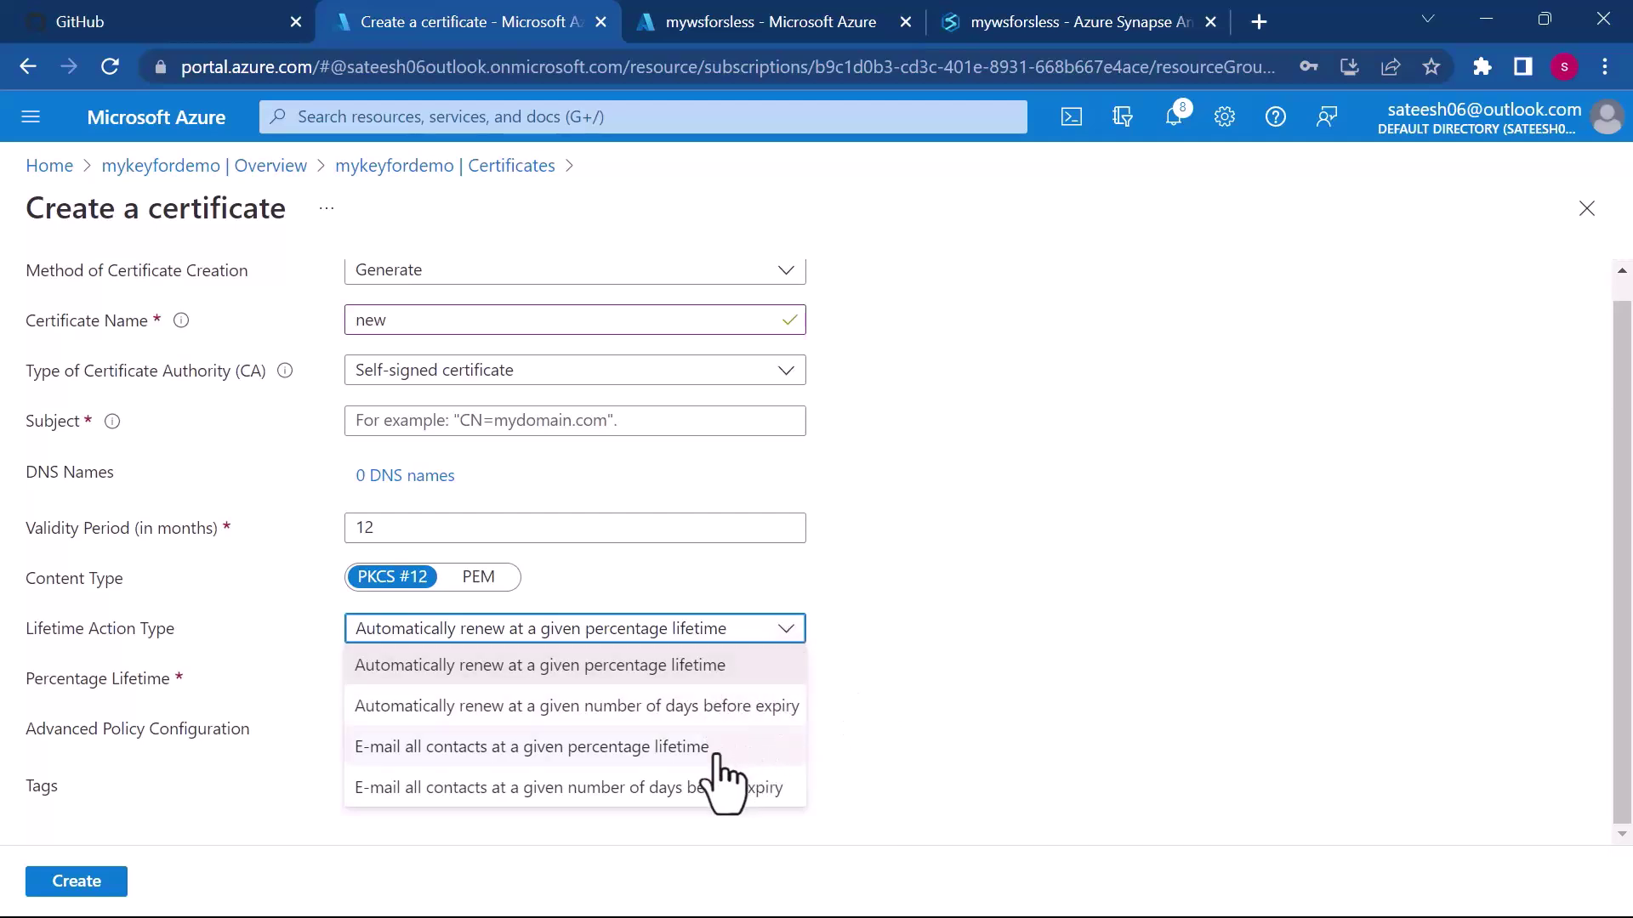
pyautogui.click(976, 733)
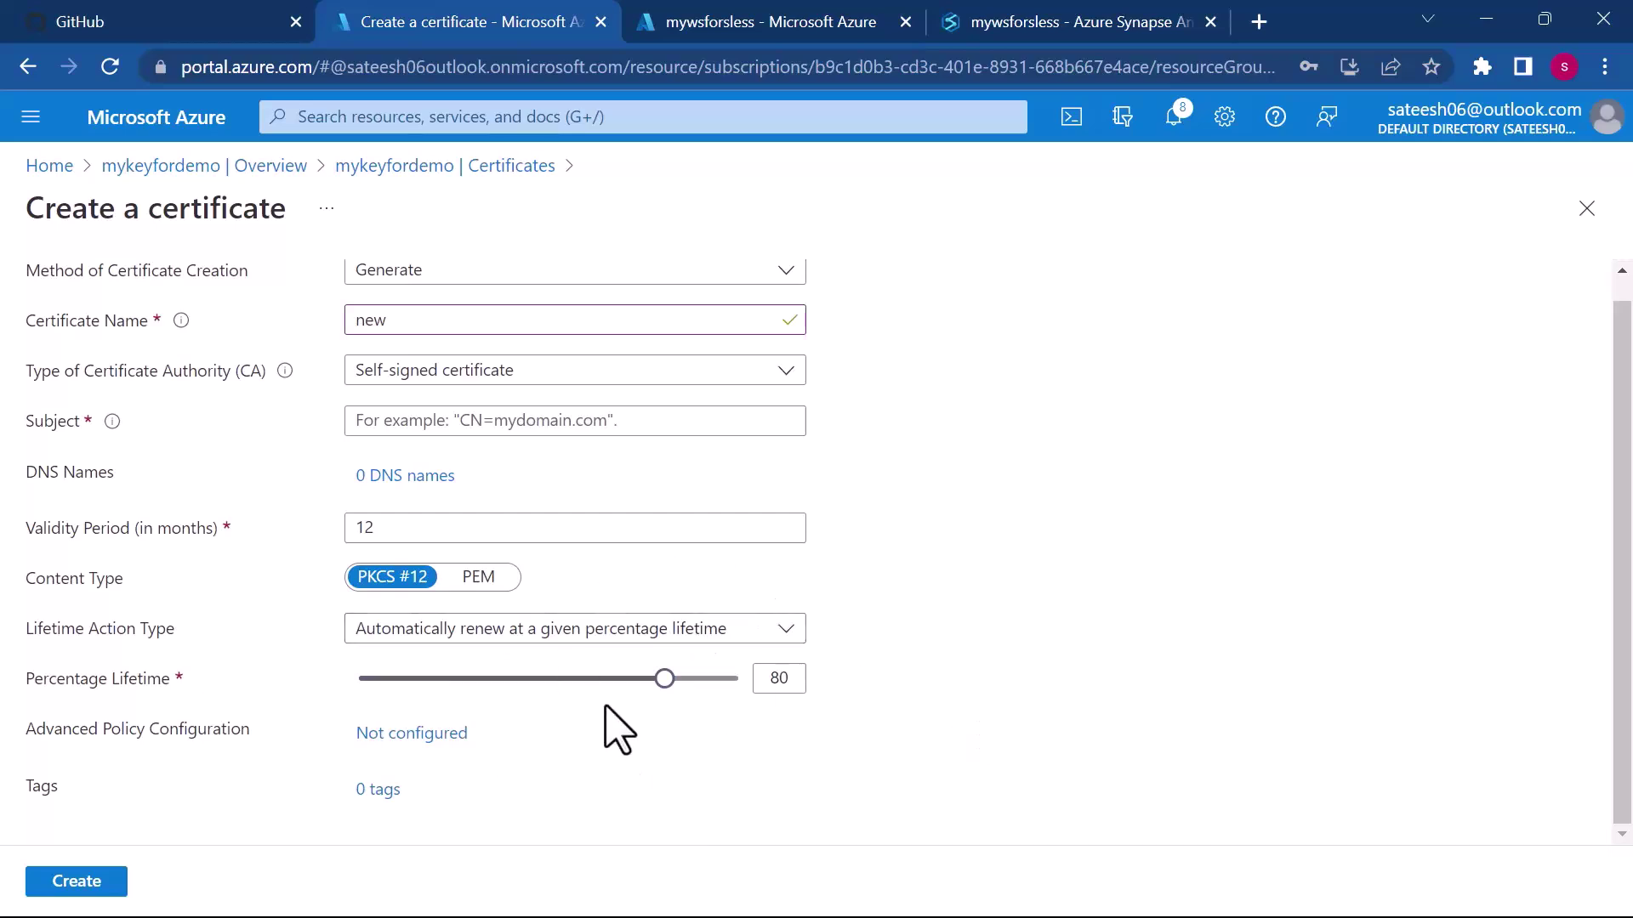
pyautogui.scroll(1, 615, 730)
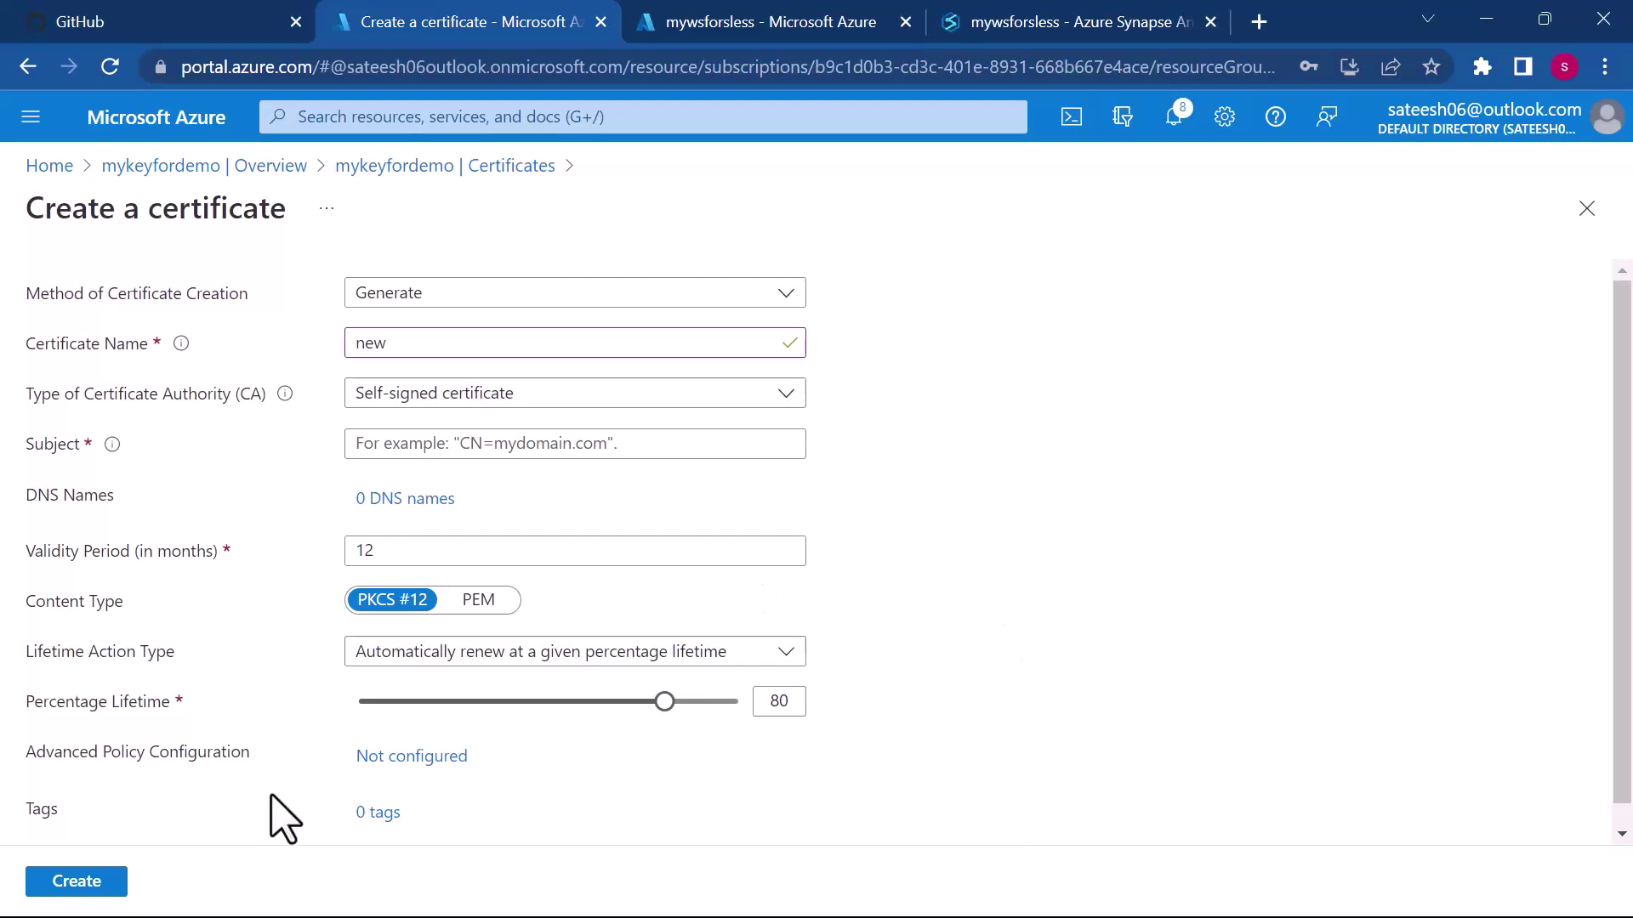
pyautogui.click(287, 167)
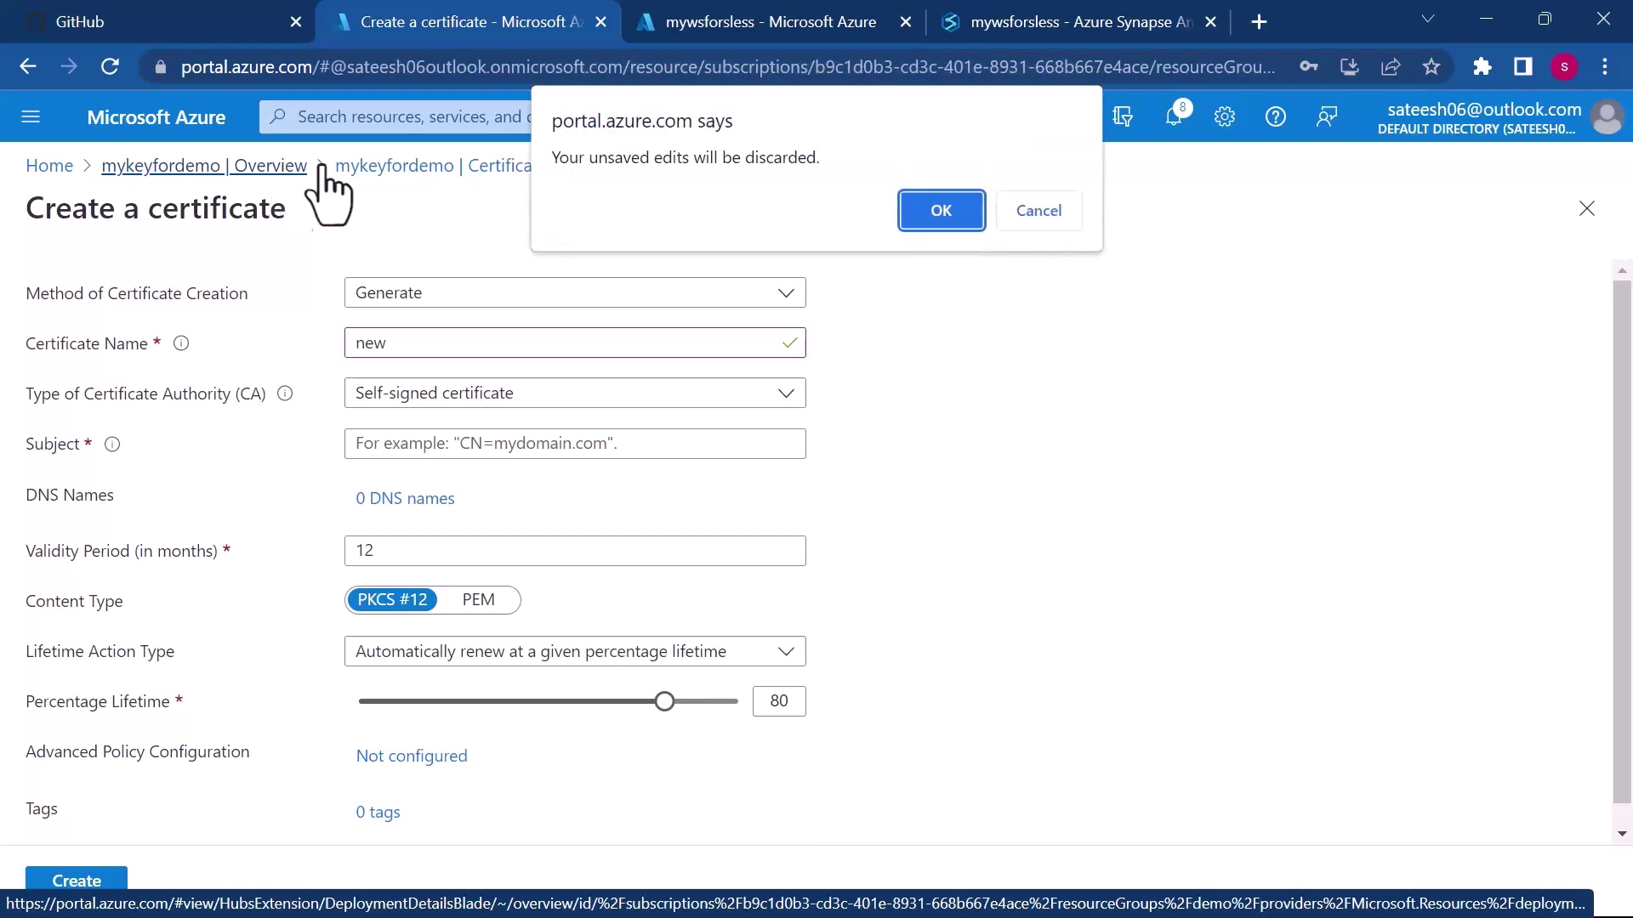
pyautogui.click(942, 212)
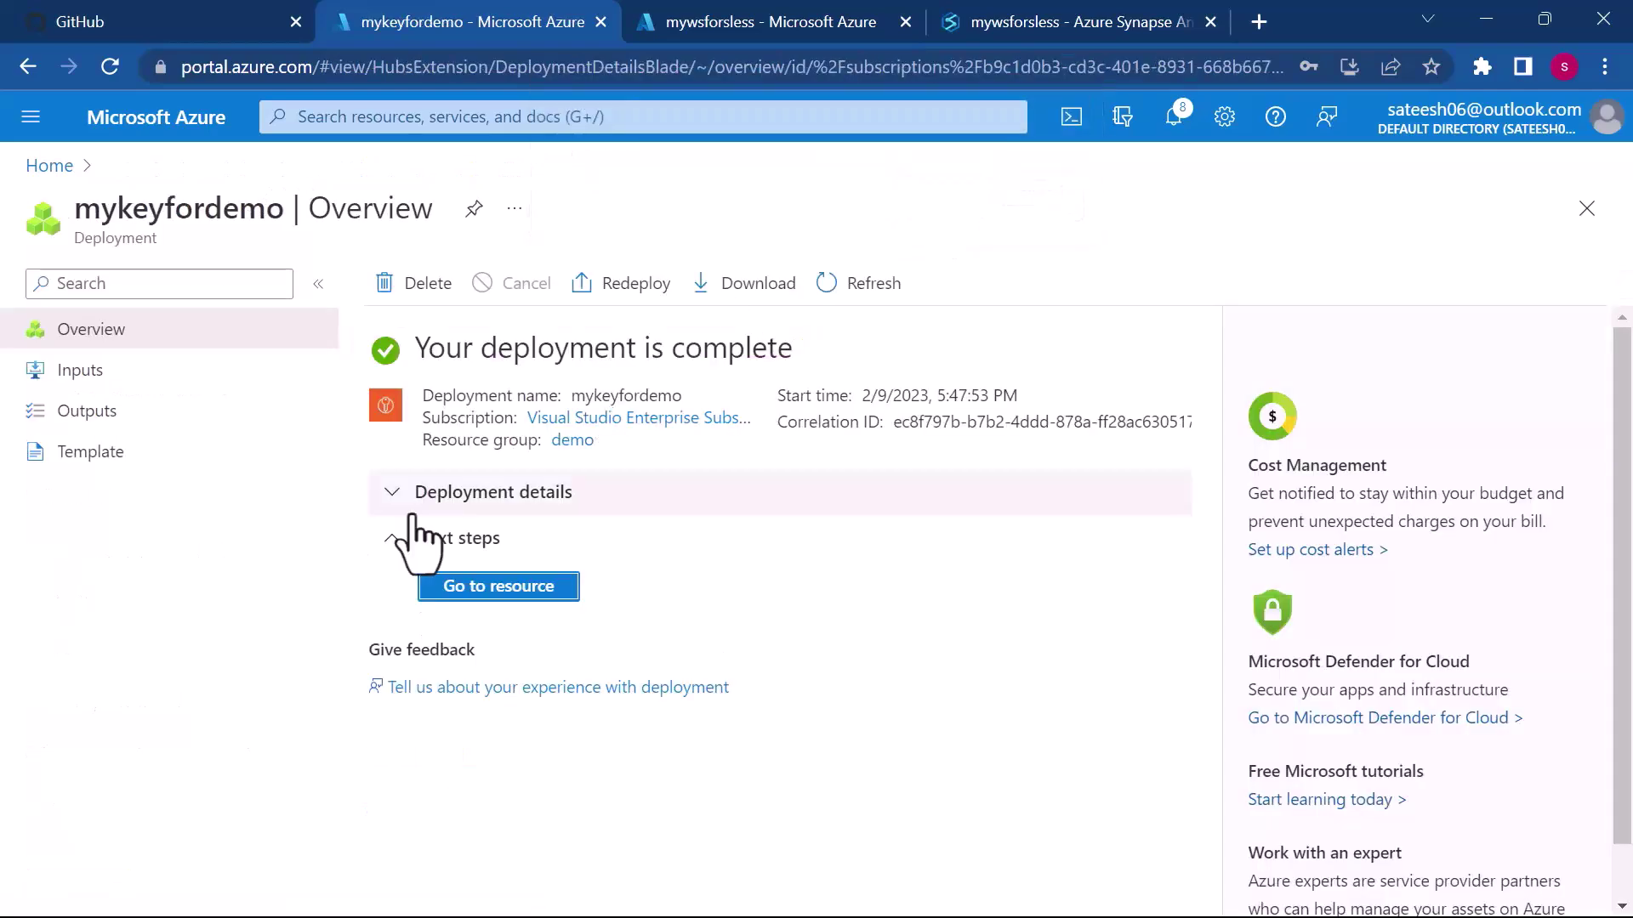
# Go through the portal home and the Key vaults list to the Keys page of the mykeyfordemo vault.
pyautogui.click(50, 167)
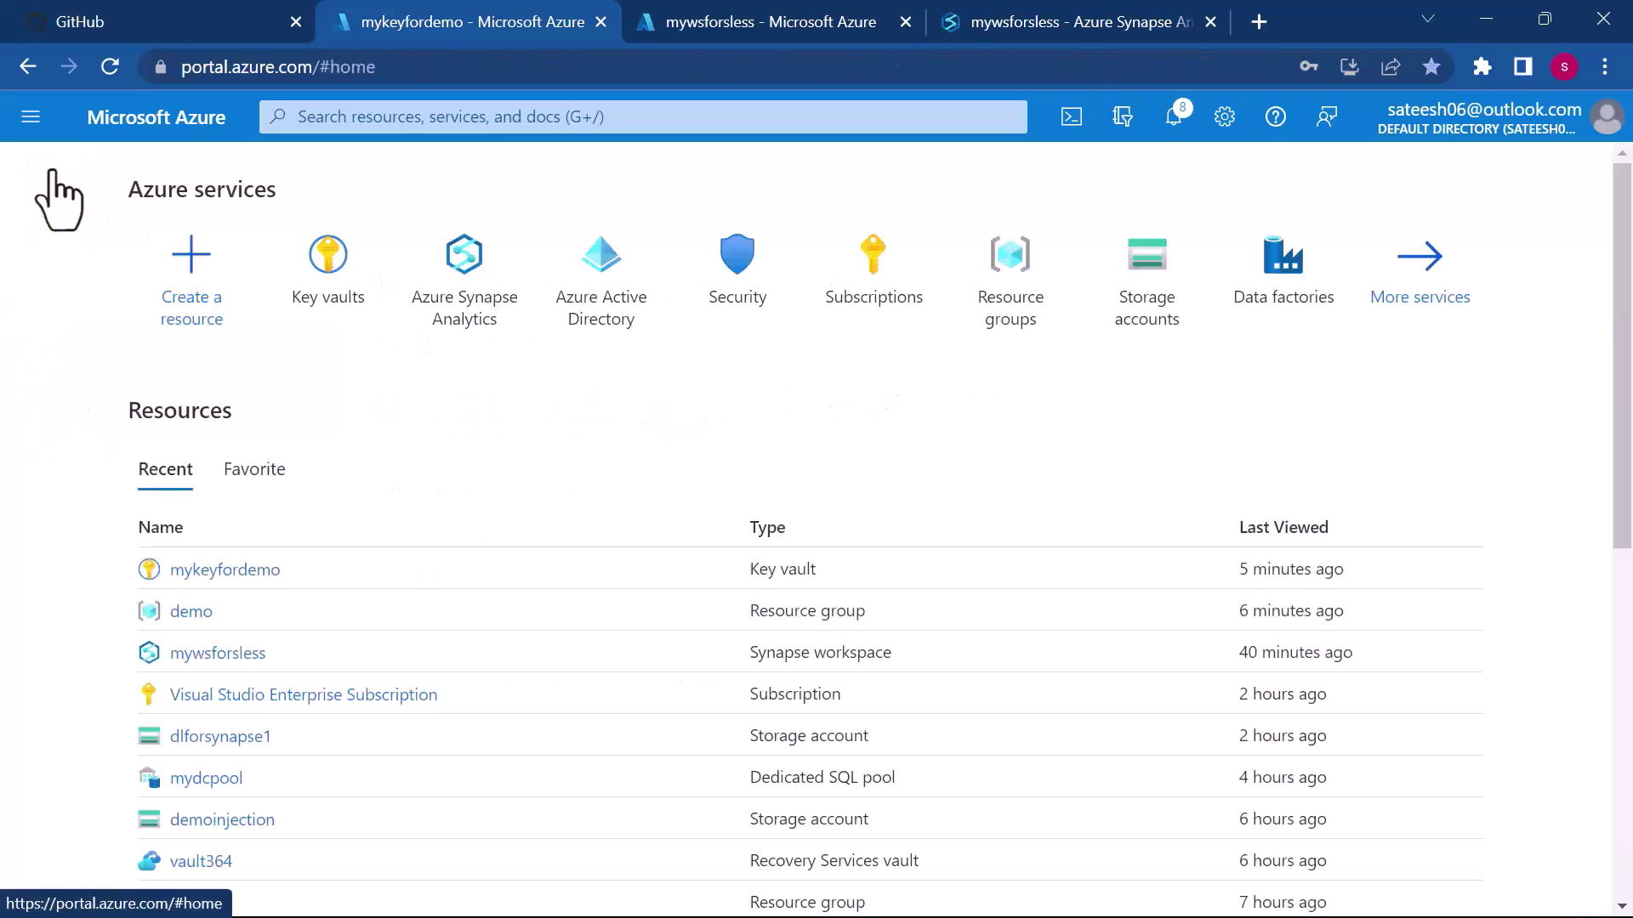
pyautogui.click(323, 259)
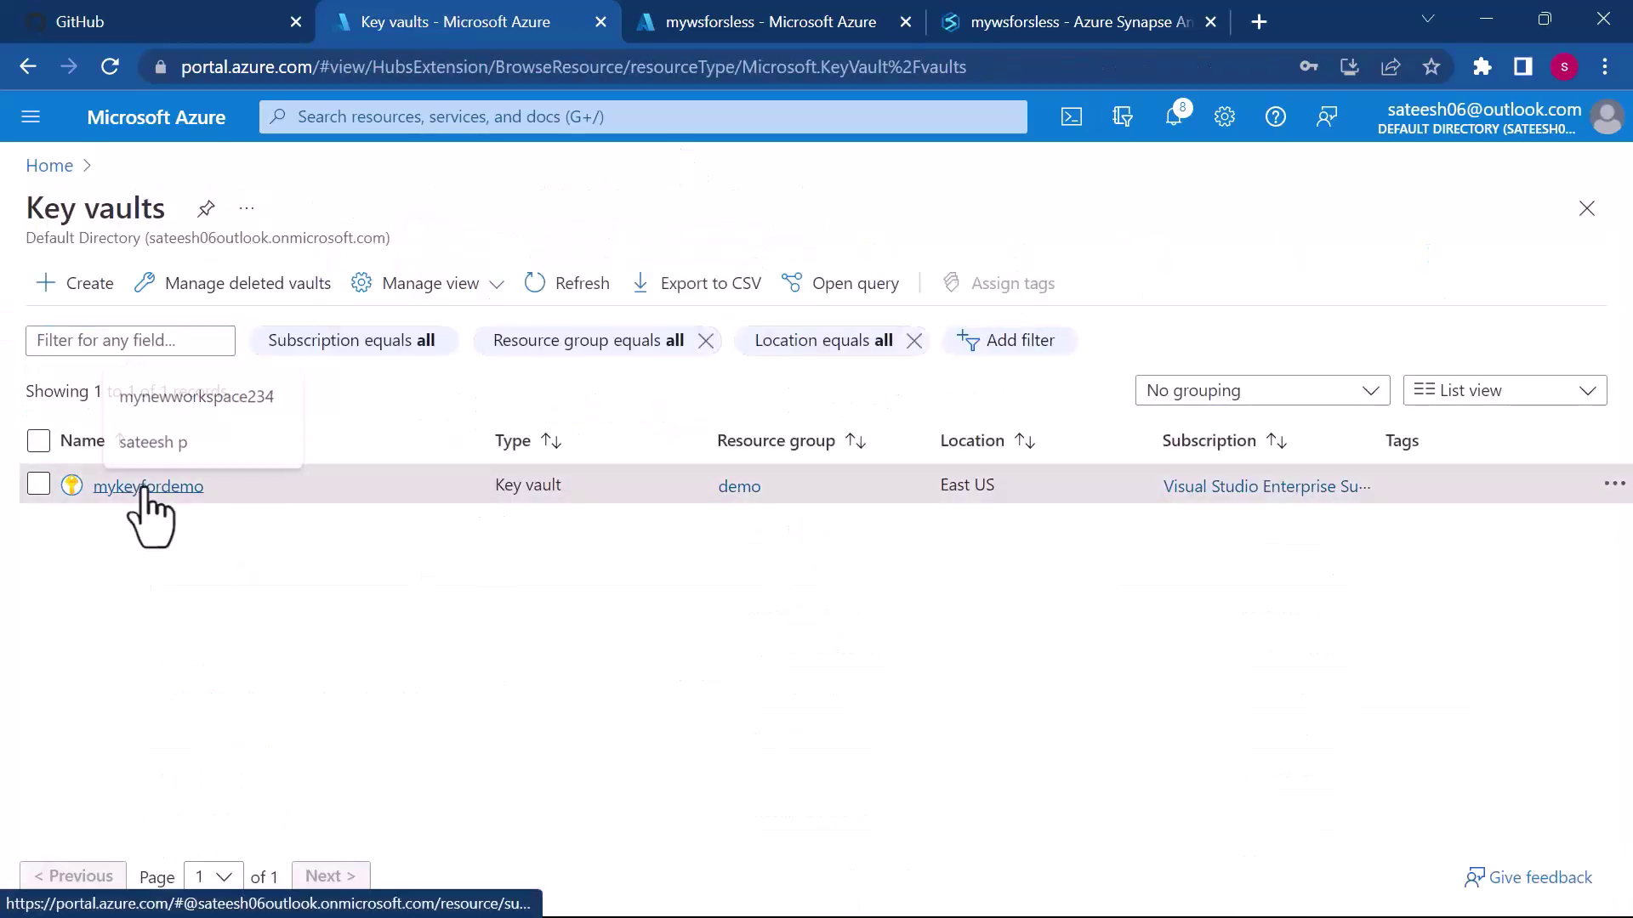
pyautogui.click(136, 489)
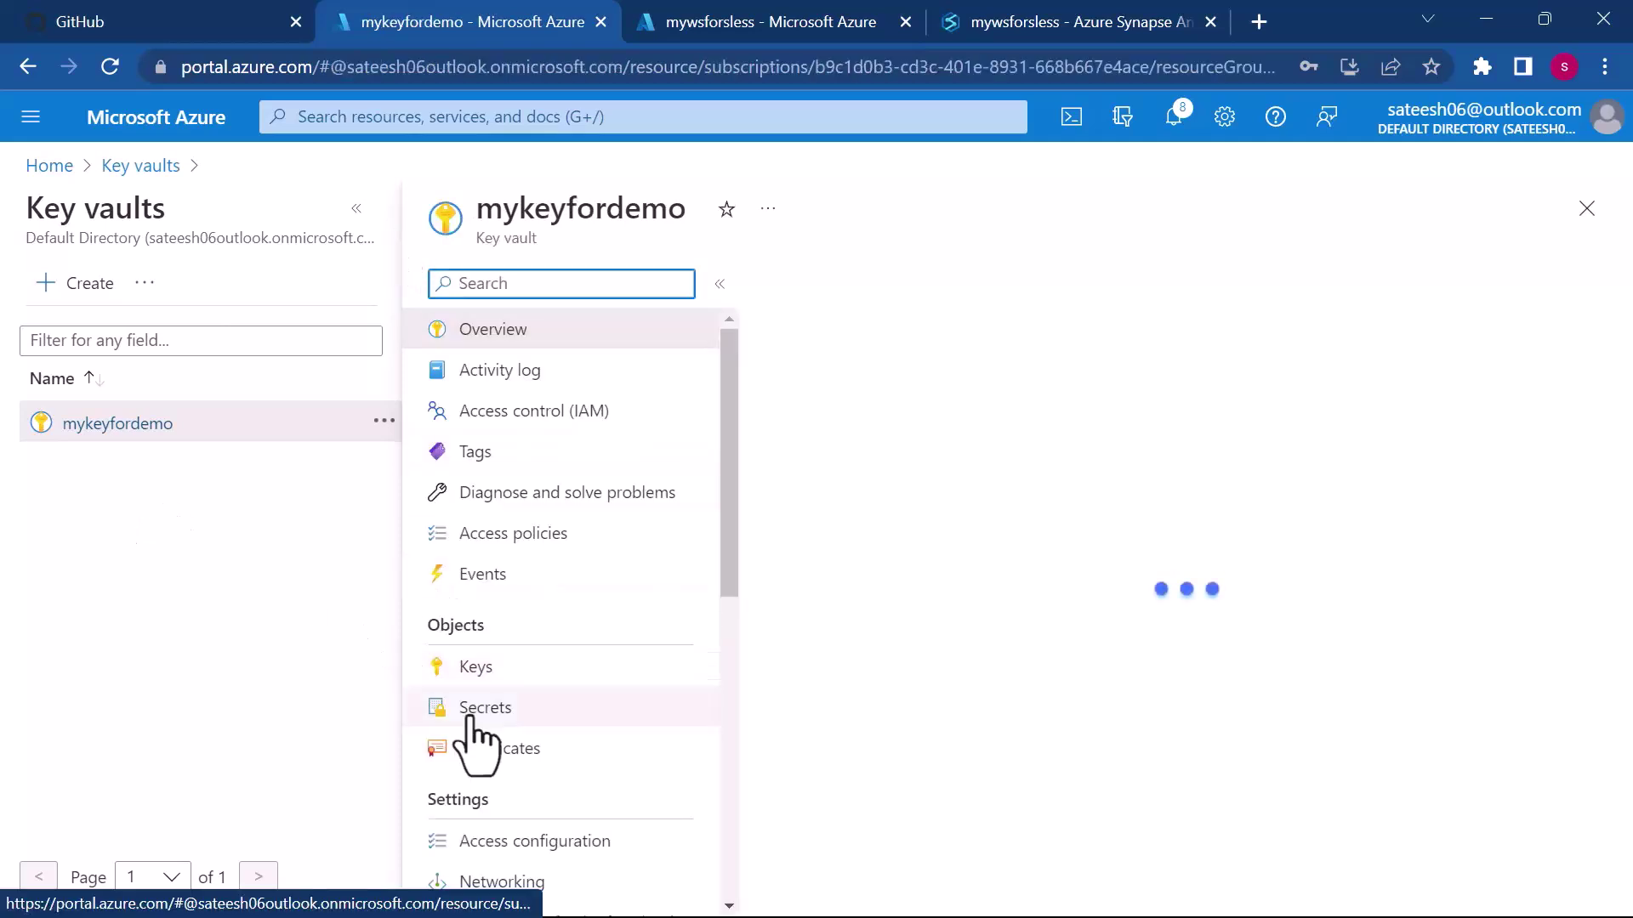
pyautogui.click(474, 680)
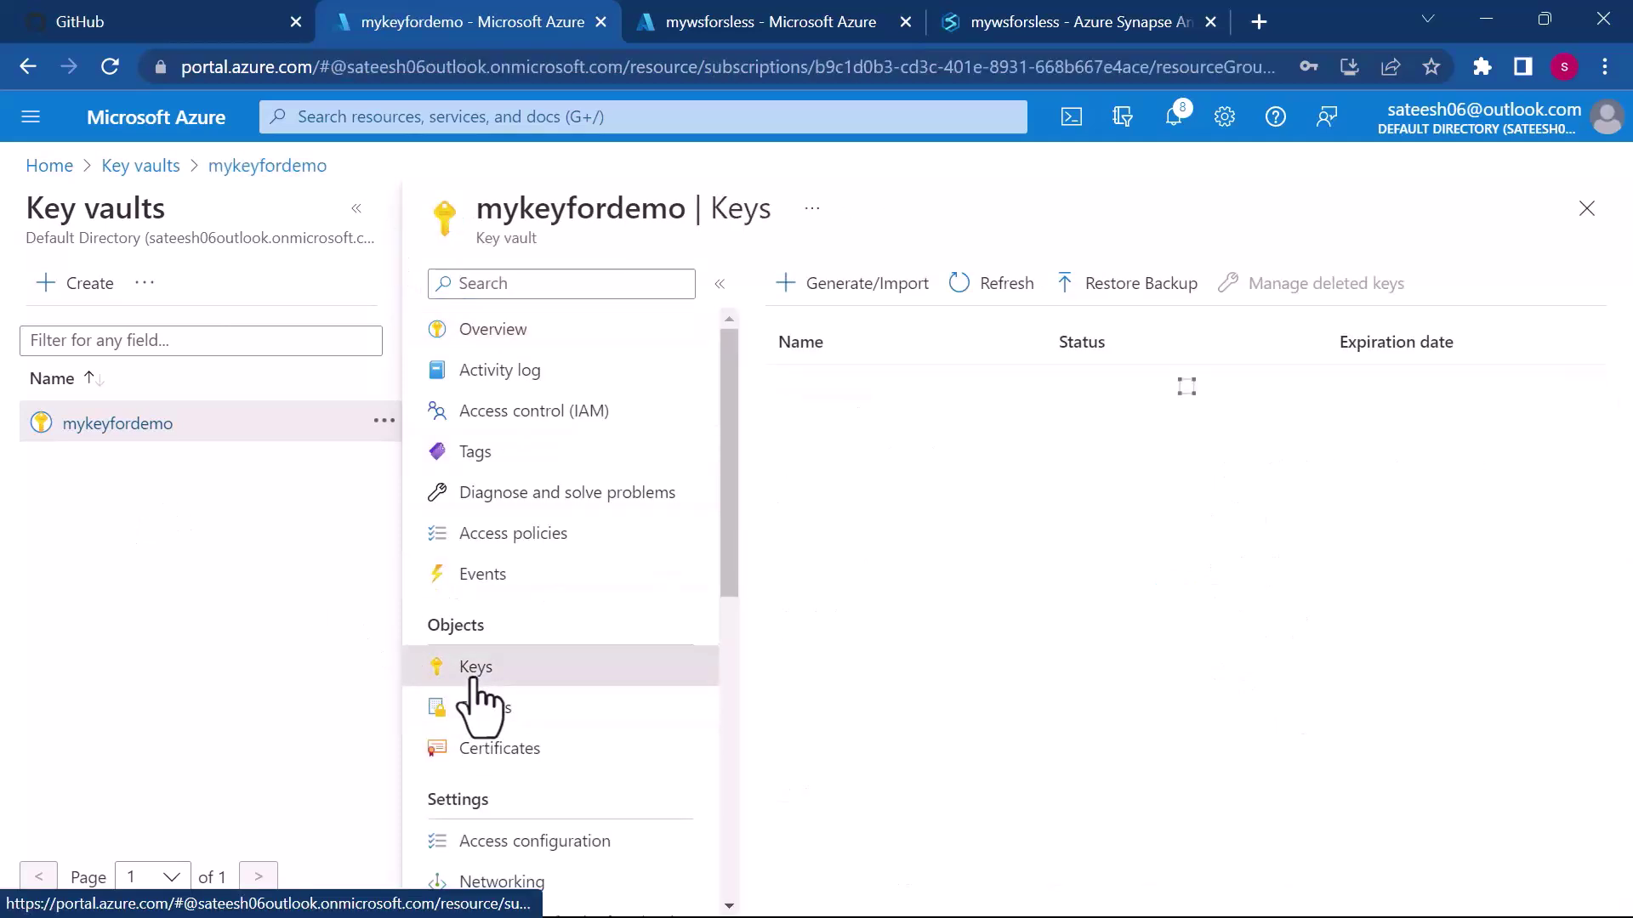
# Start creating a new key in the mykeyfordemo vault and choose Generate as the creation option.
pyautogui.click(357, 208)
pyautogui.click(508, 289)
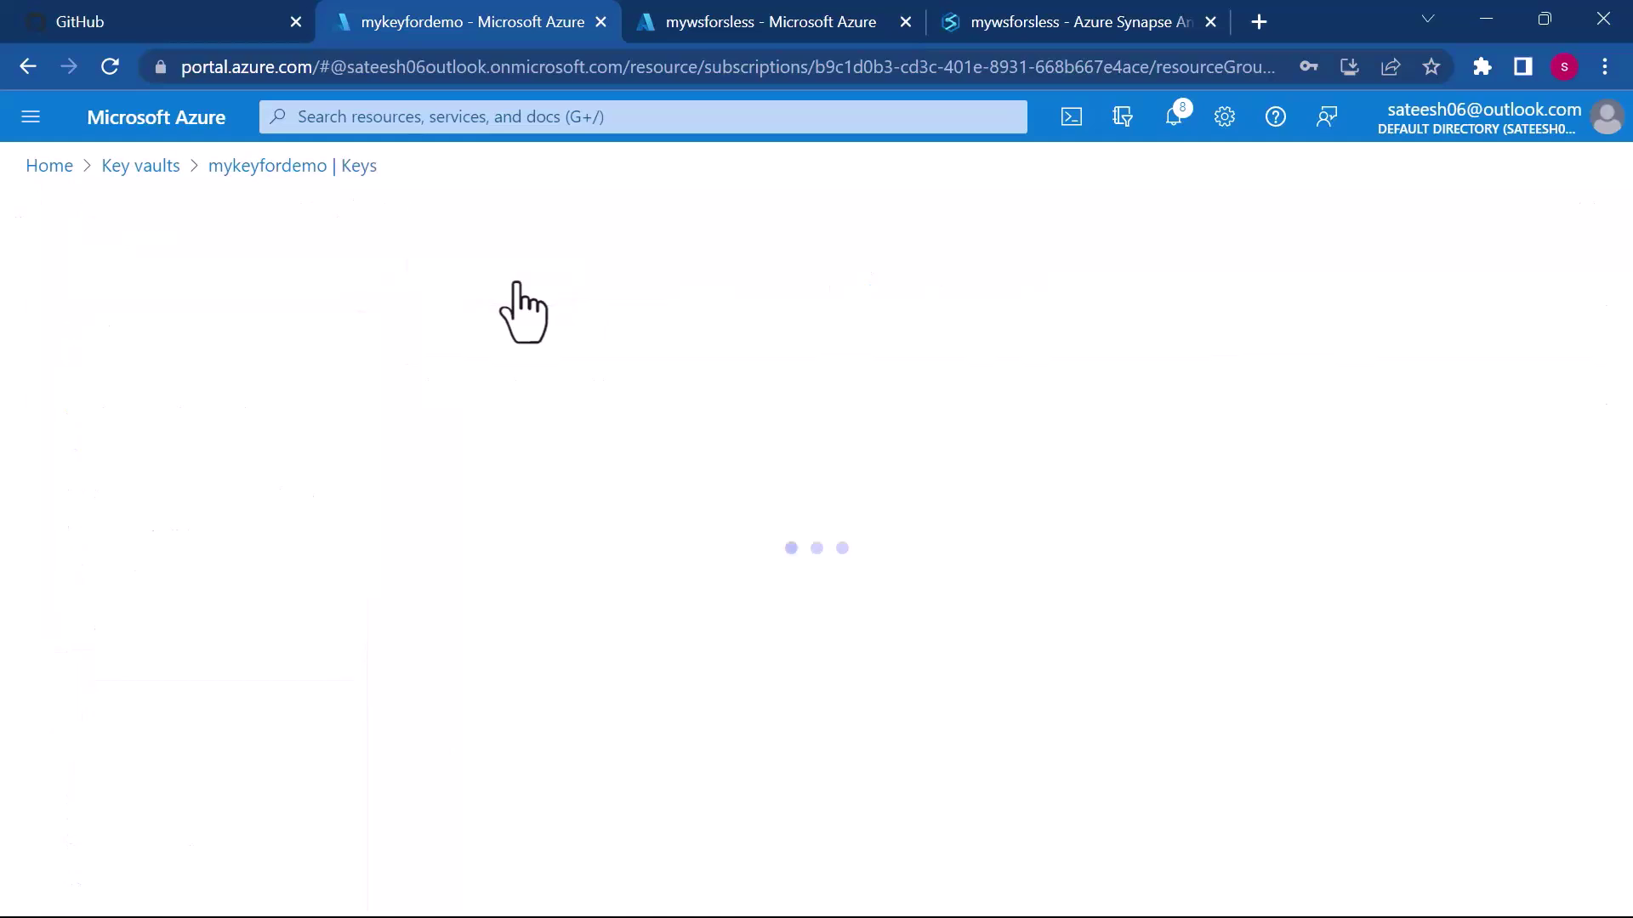
pyautogui.click(520, 344)
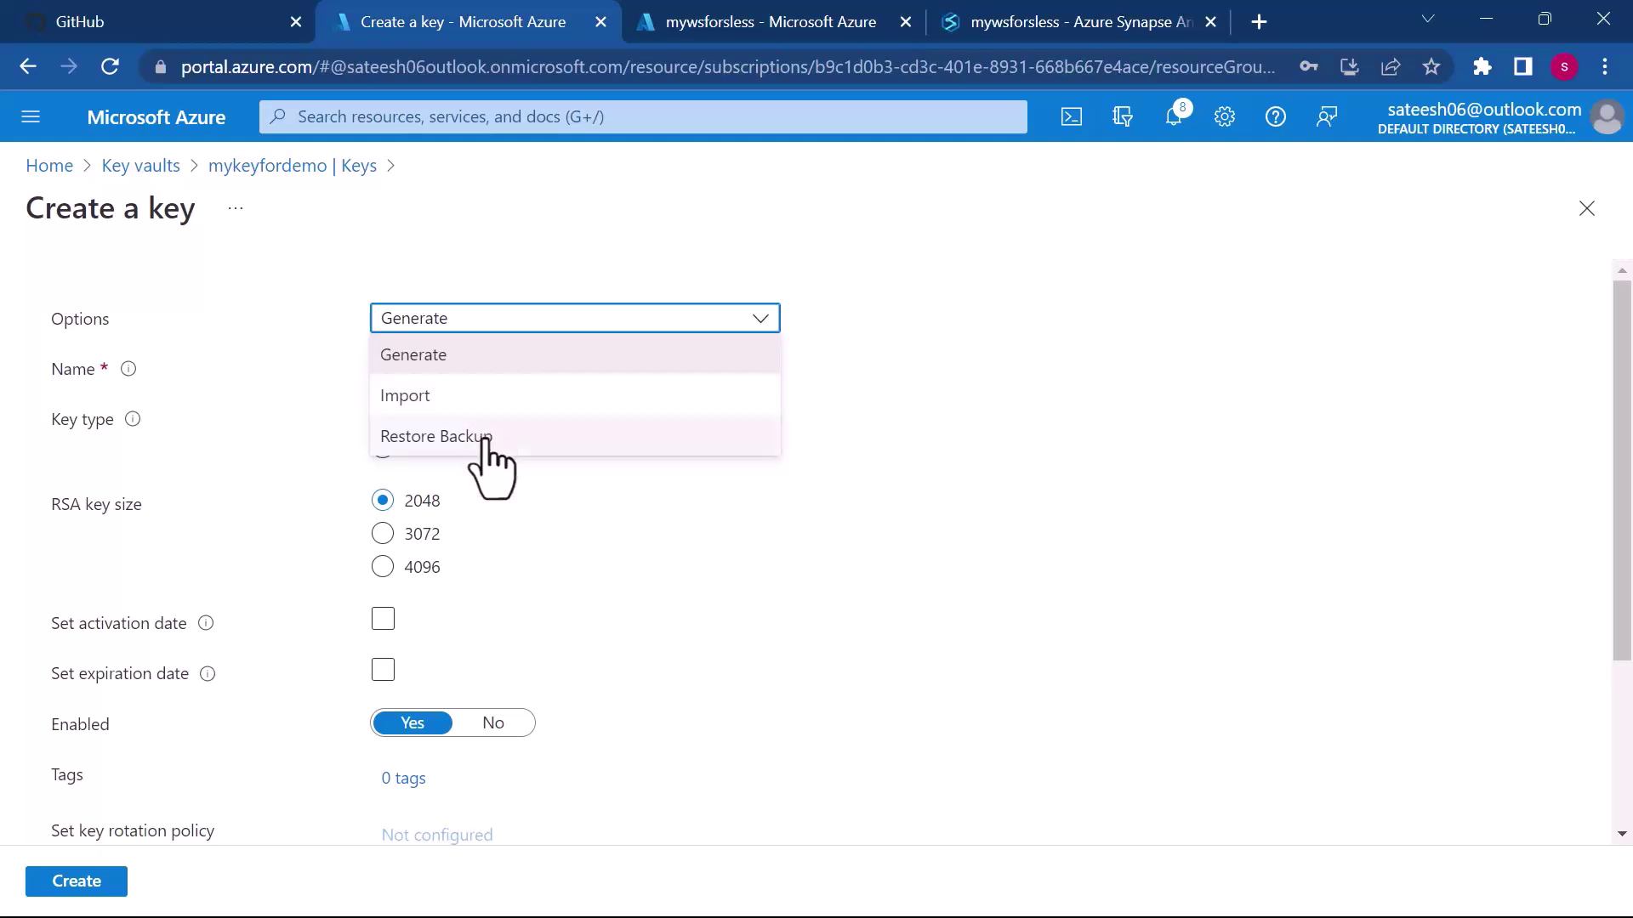
pyautogui.click(496, 355)
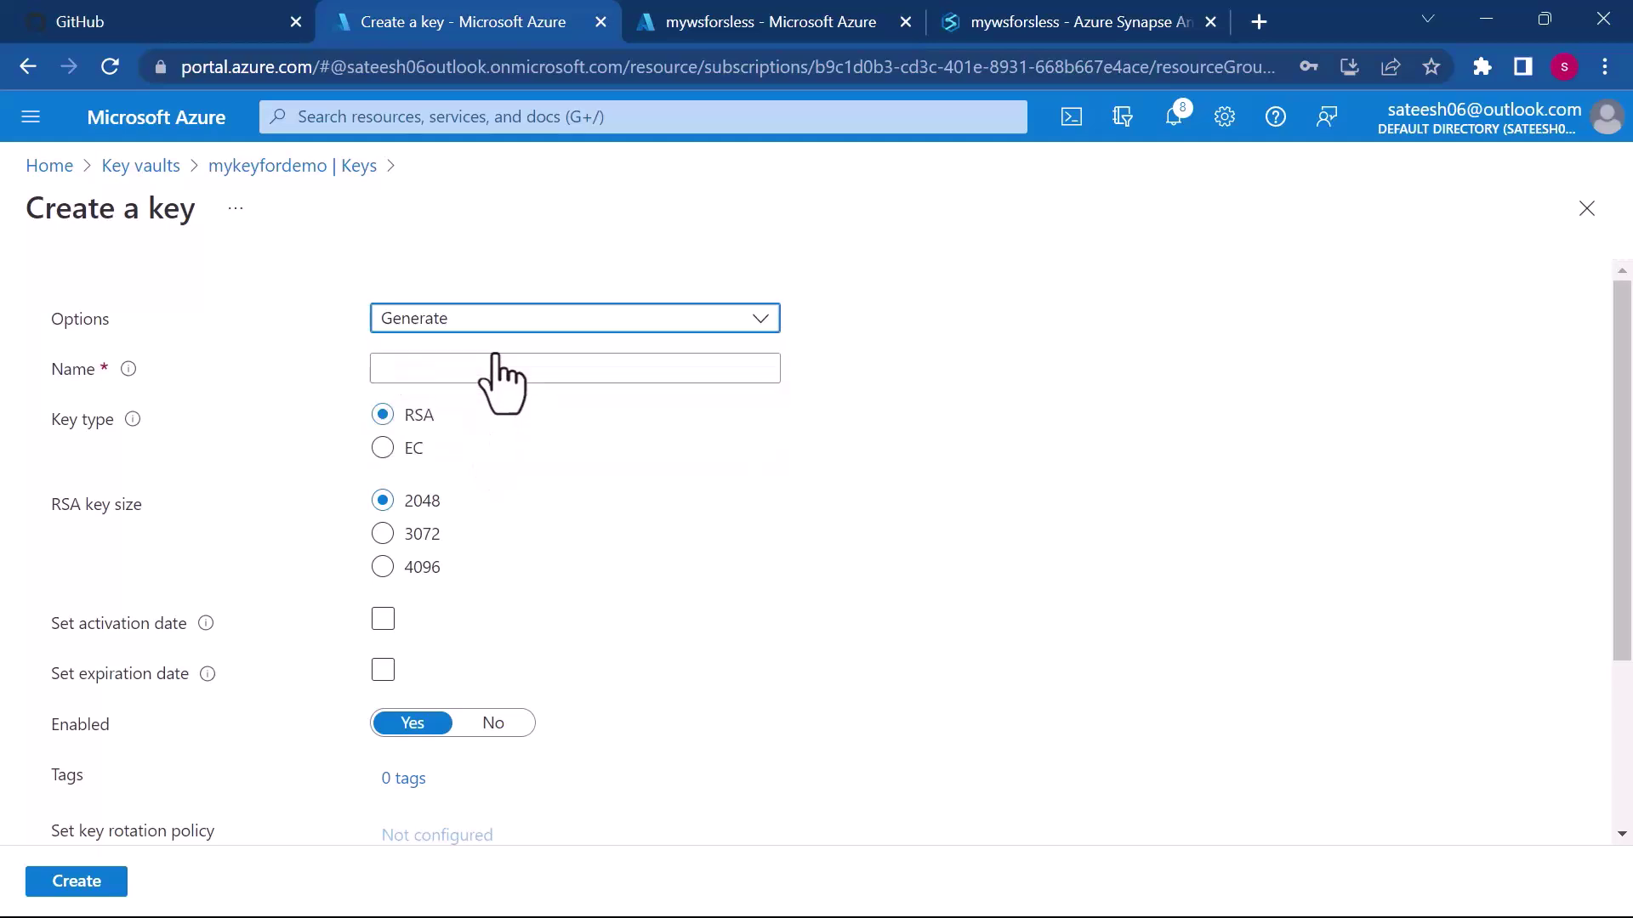
# Name the key mynewkey and create it with the default RSA type, 2048 key size and no activation or expiration date.
pyautogui.click(488, 370)
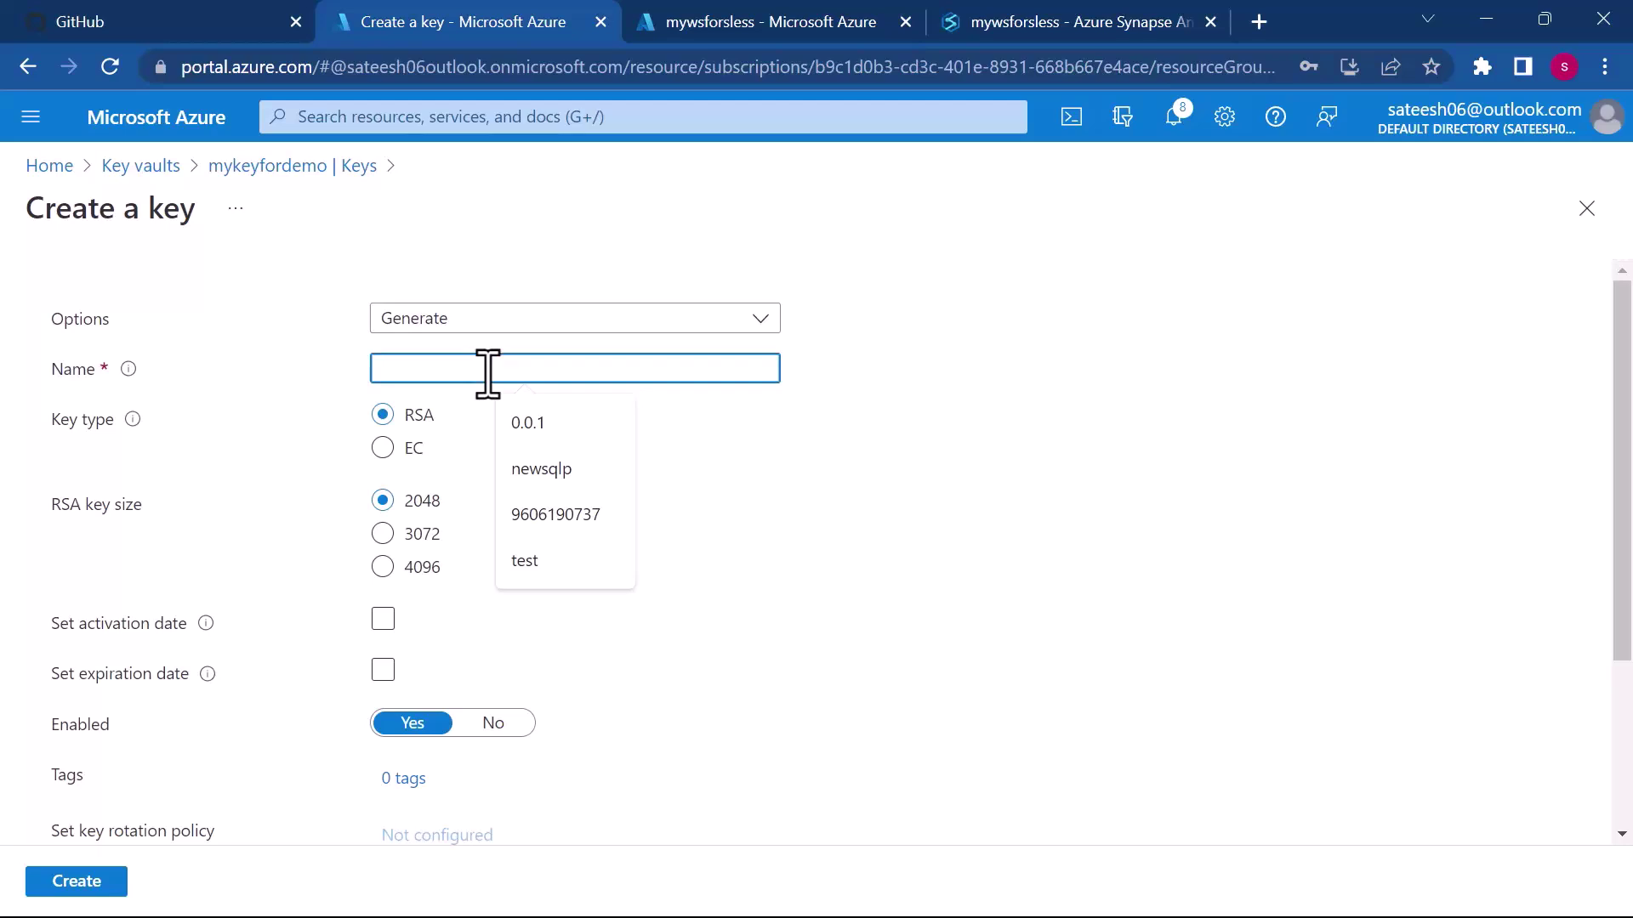
pyautogui.write('mynewkey')
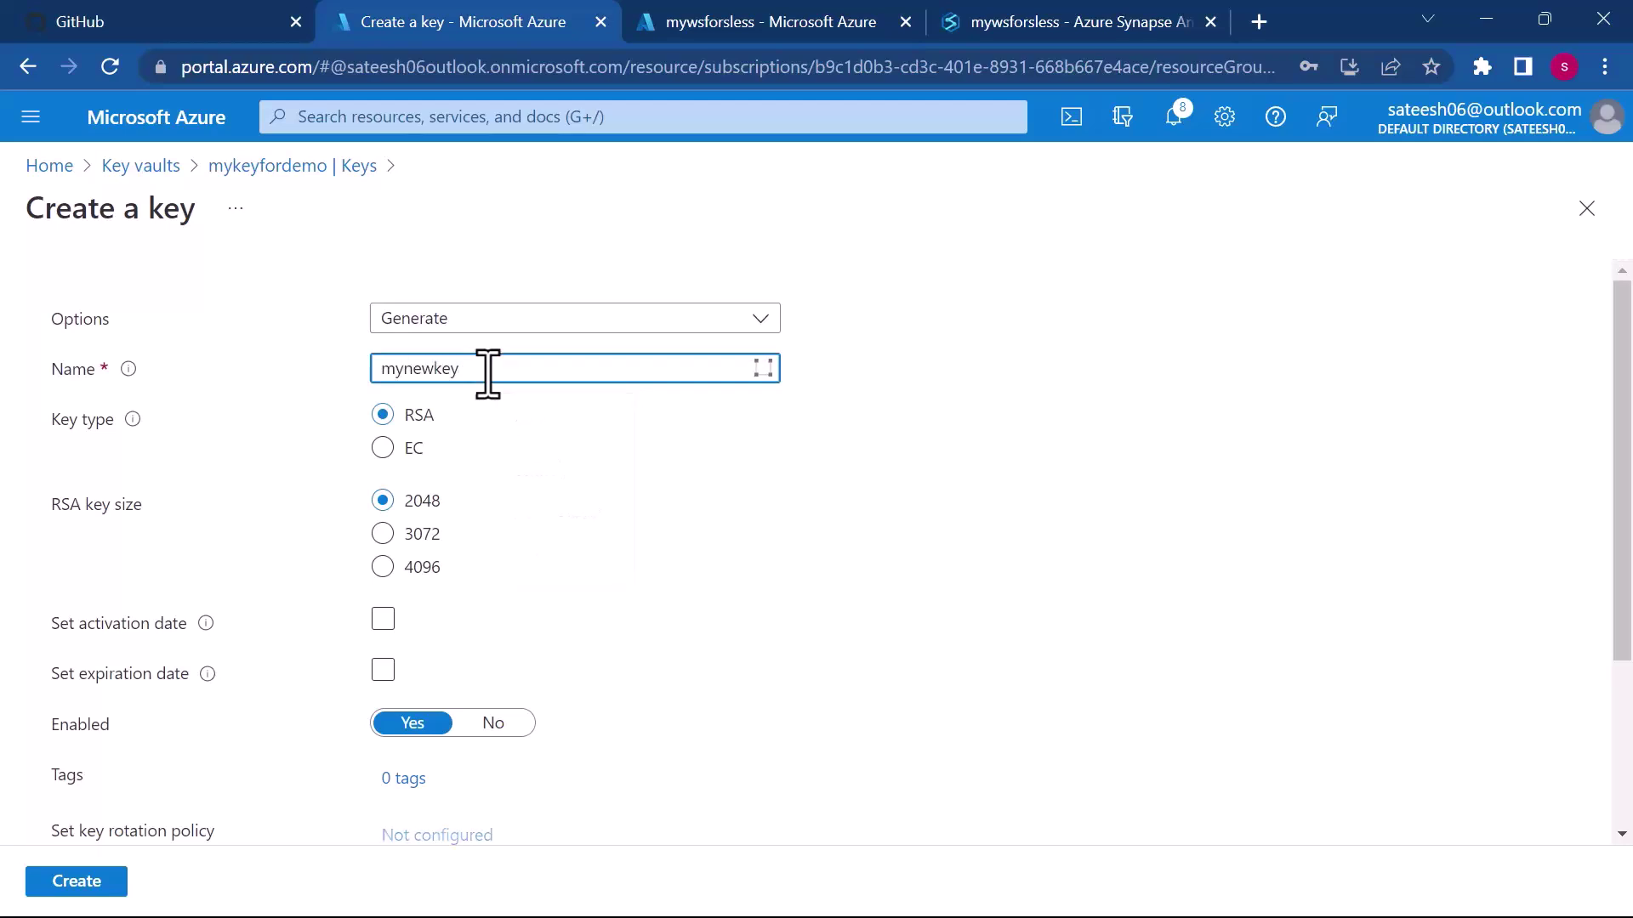
pyautogui.click(490, 629)
pyautogui.click(491, 629)
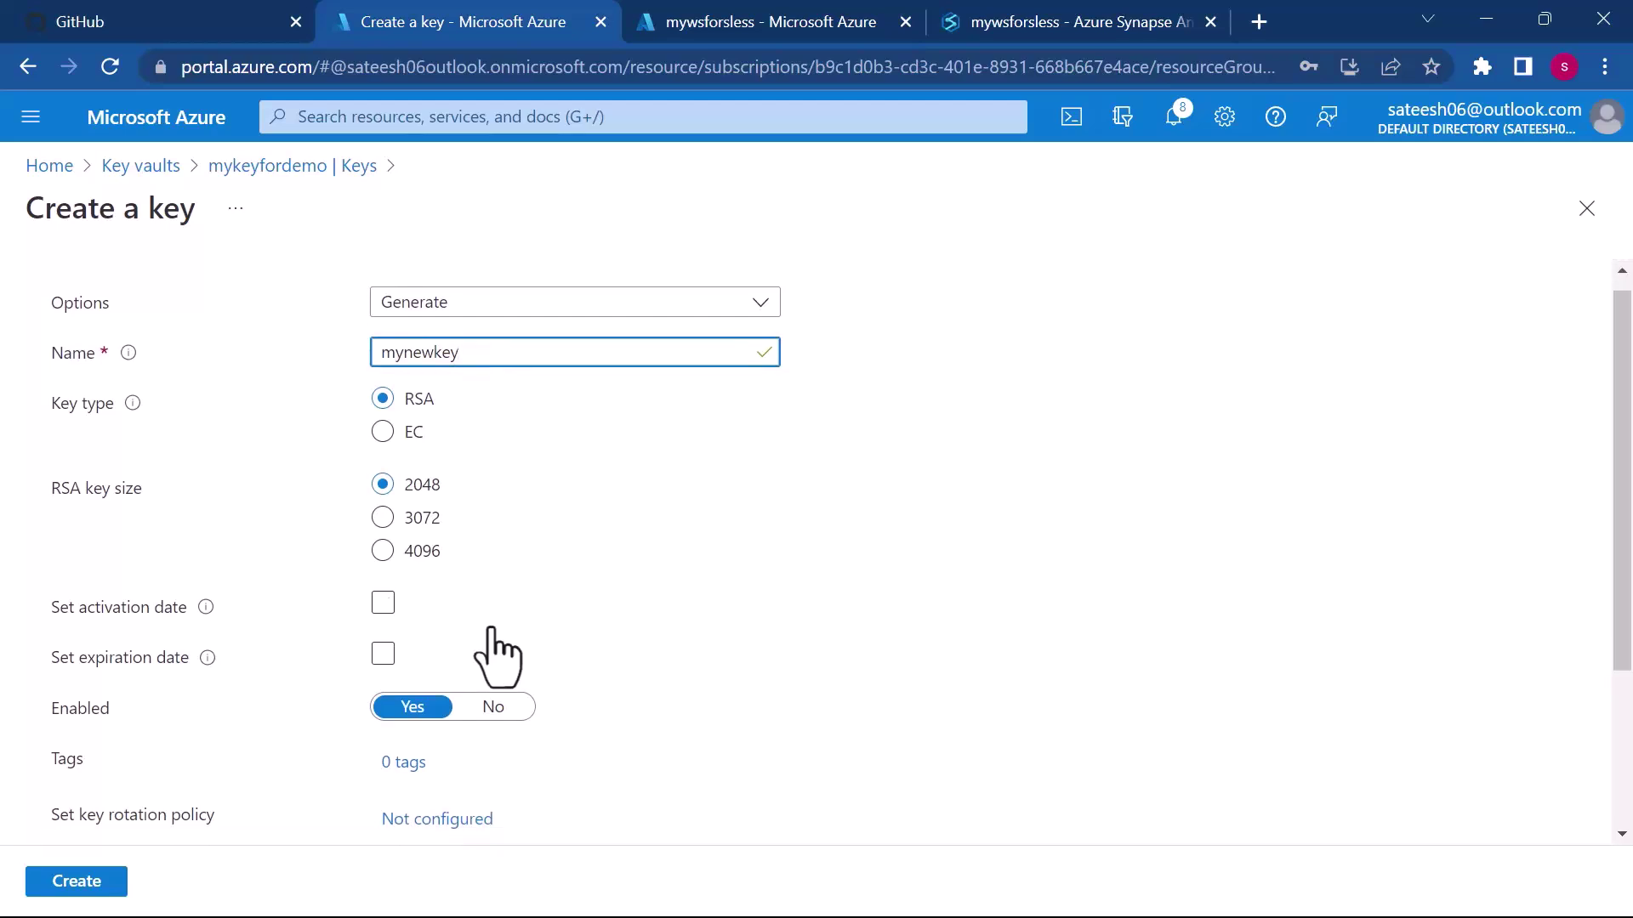
pyautogui.scroll(-2, 560, 563)
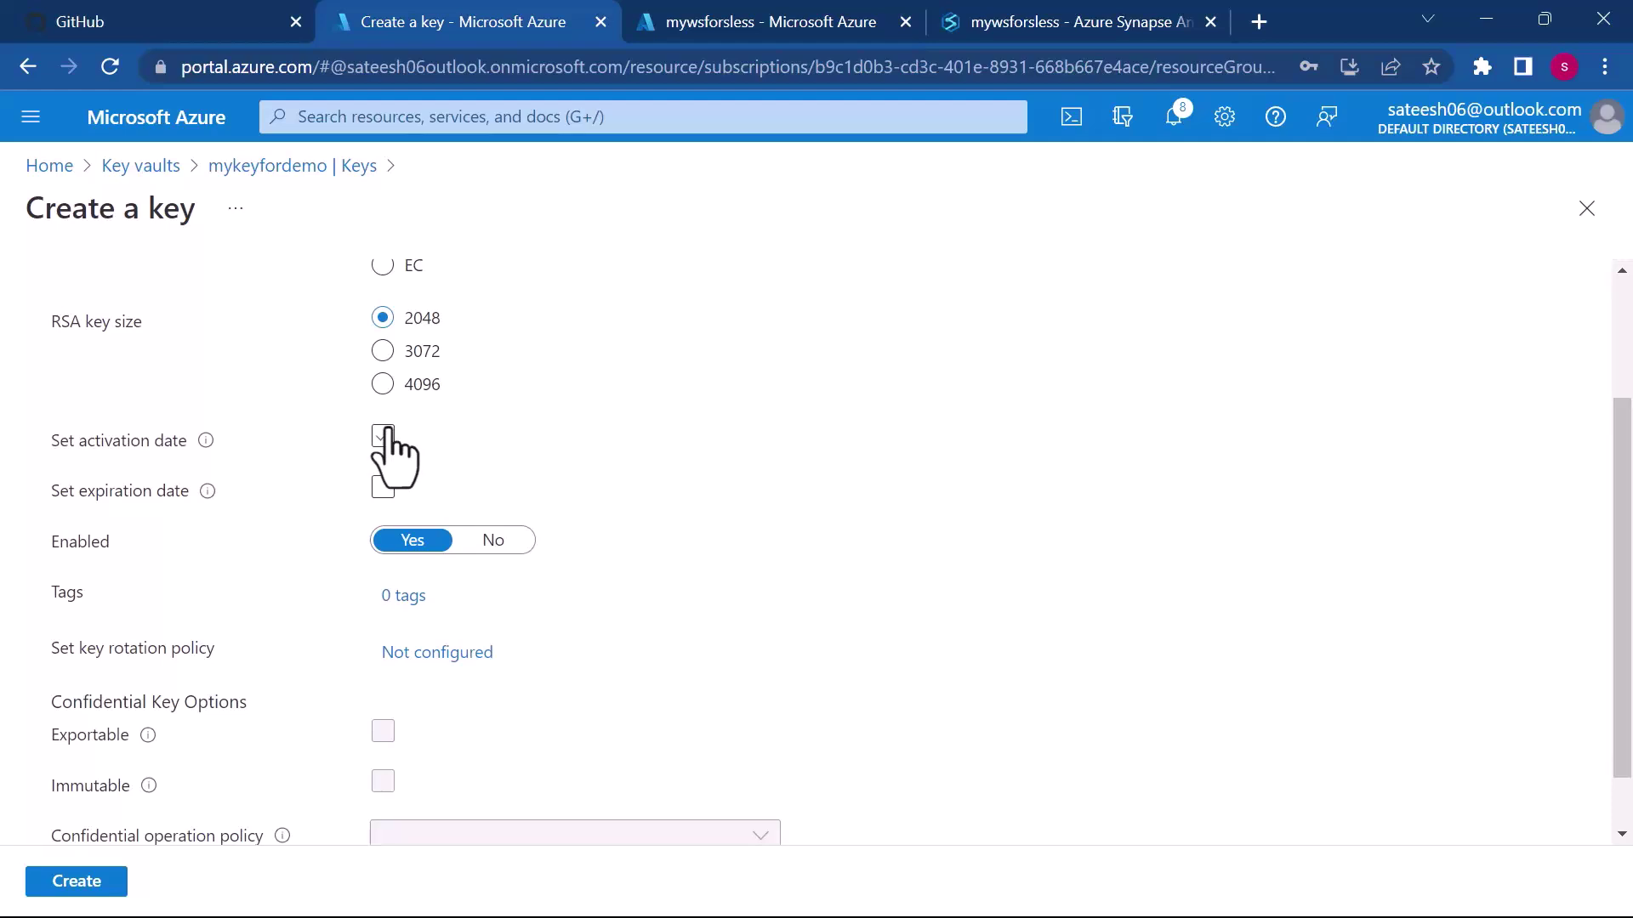
pyautogui.scroll(-1, 389, 502)
pyautogui.click(34, 888)
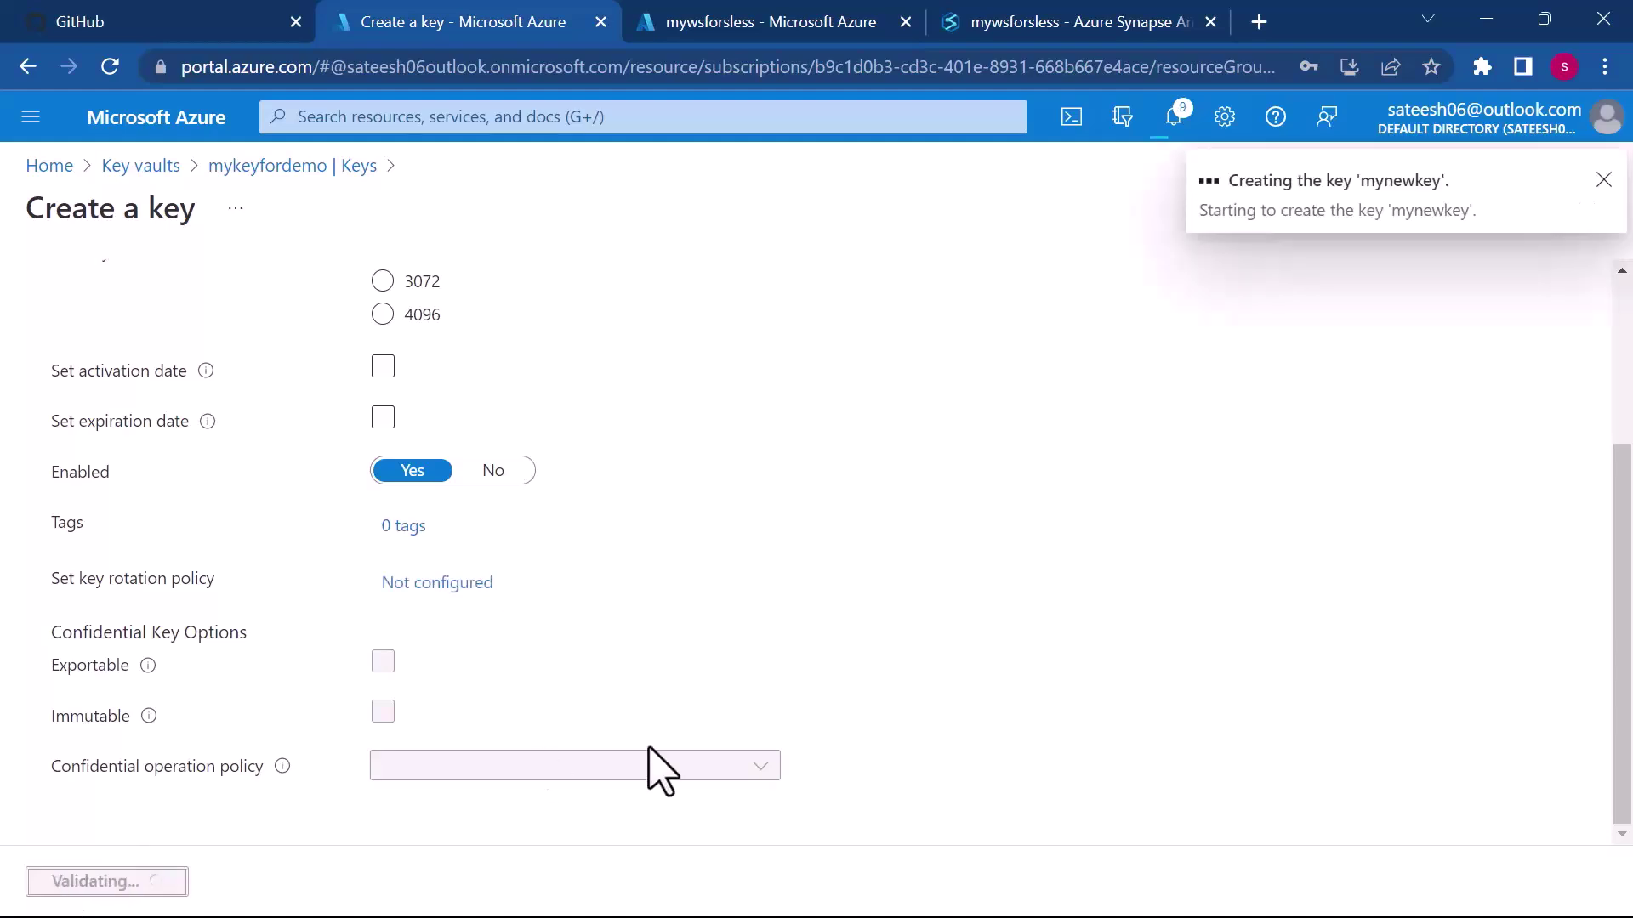